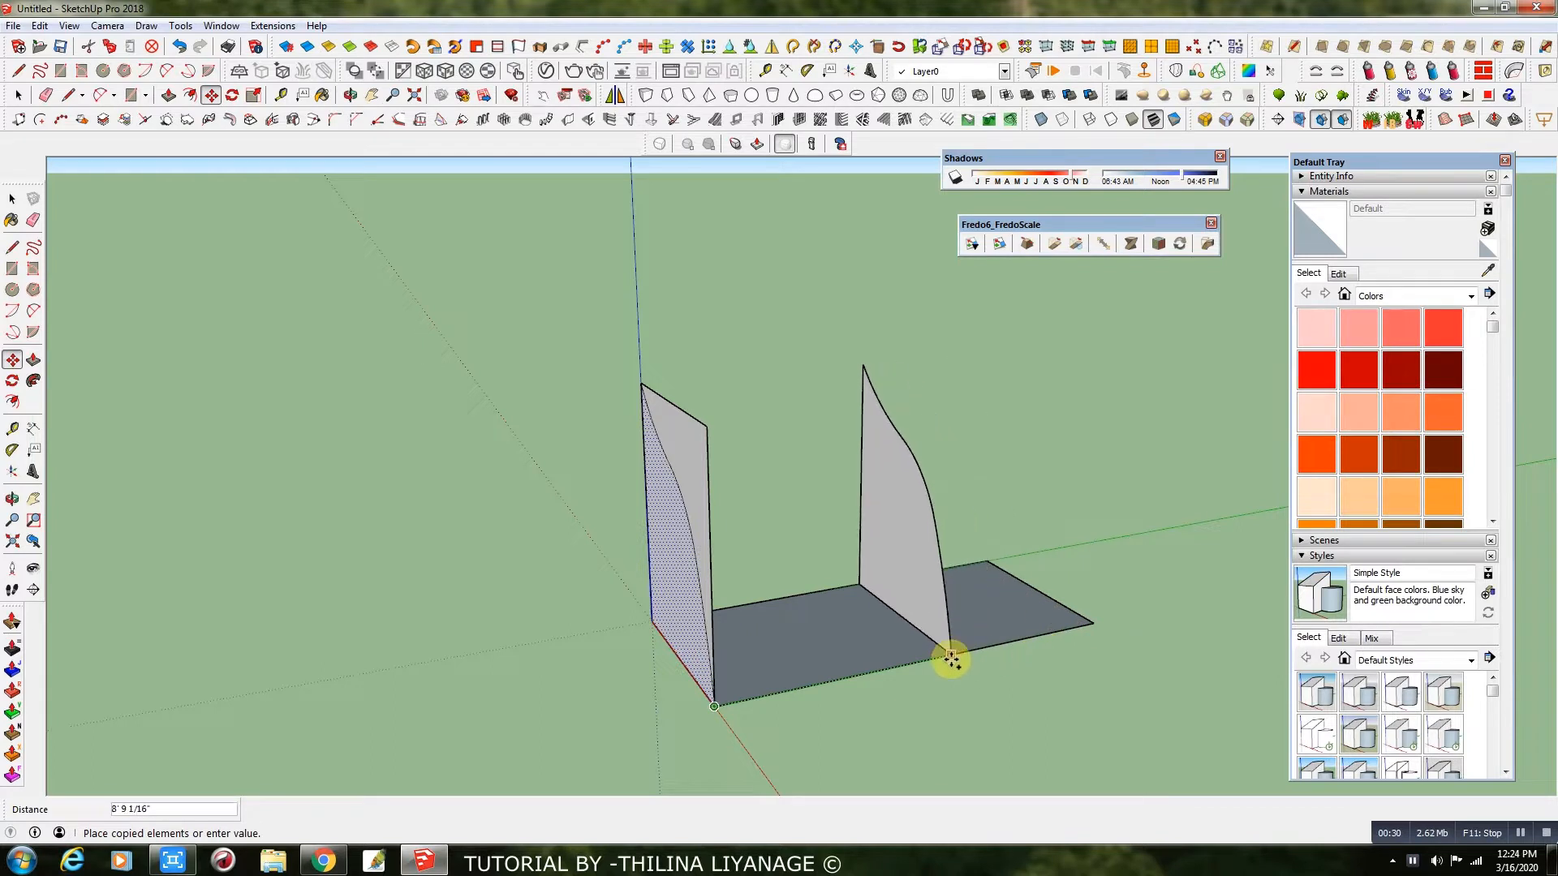
# Place the copied curved face upright across the middle of the base rectangle
pyautogui.click(887, 671)
pyautogui.moveTo(887, 671); pyautogui.dragTo(867, 712, button='middle')
# Try scaling the copied curved face inward along its width, and undo the scaling
pyautogui.press('s')
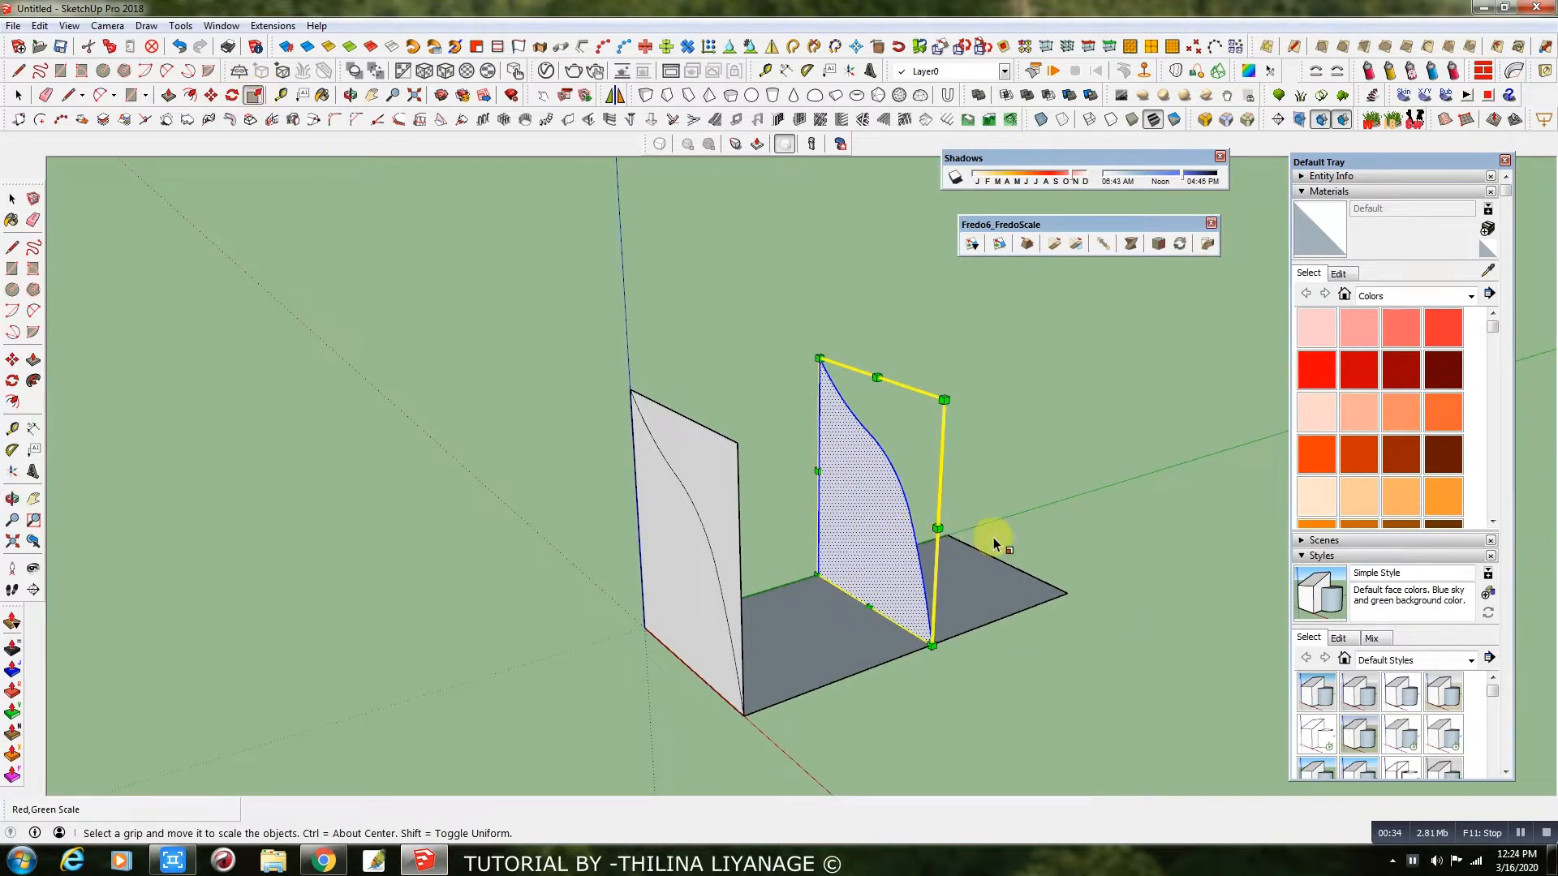
pyautogui.moveTo(937, 528); pyautogui.dragTo(925, 549)
pyautogui.click(935, 497)
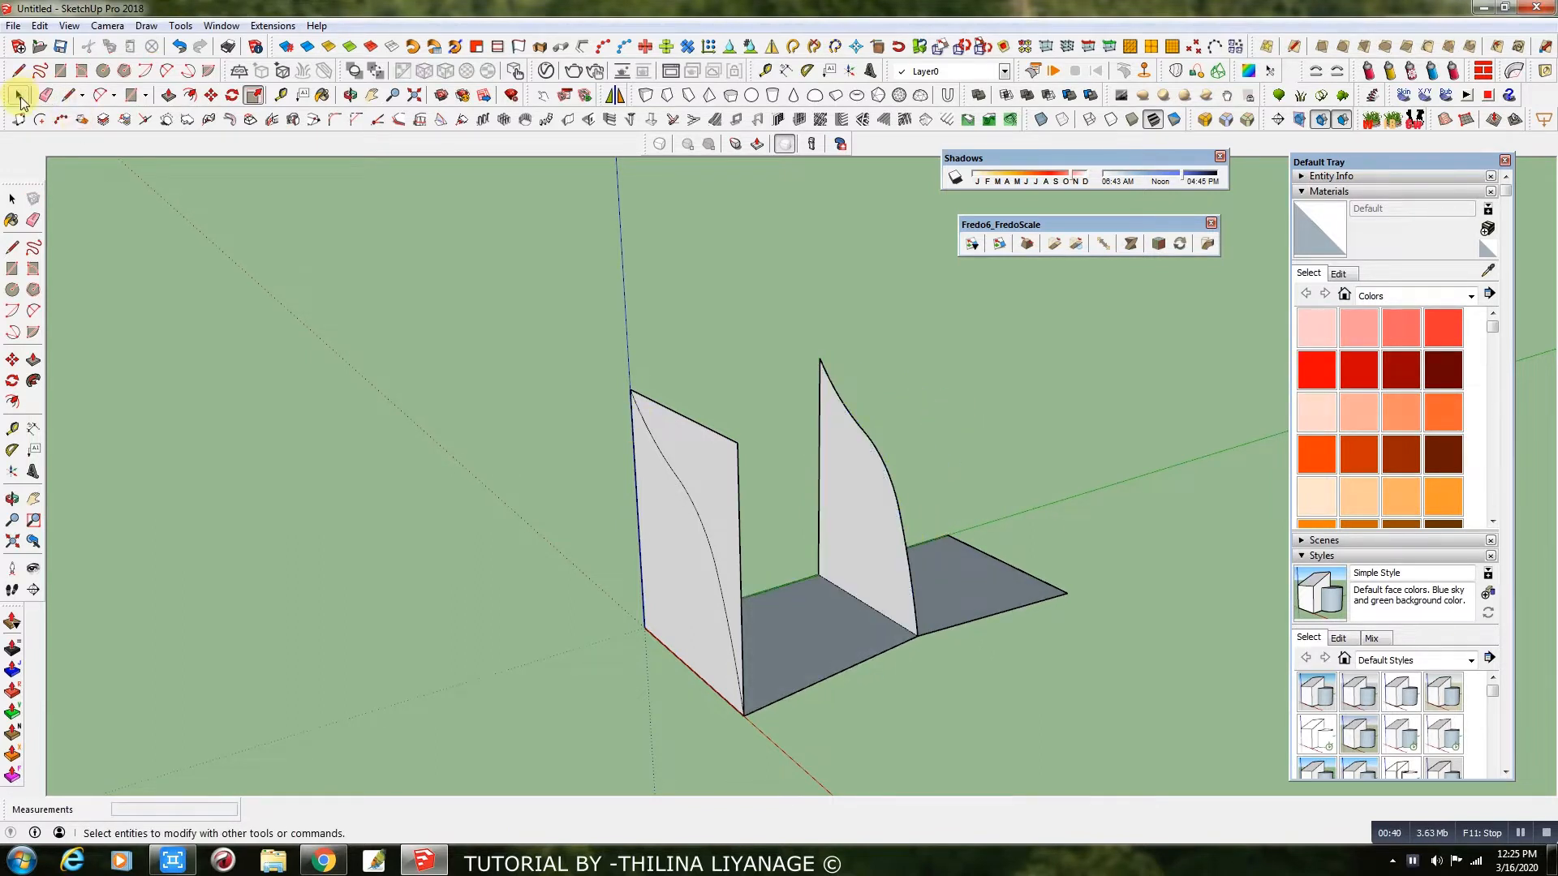
pyautogui.hotkey('ctrl', 'z')
# Group the middle curved face and scale the group uniformly about its center to about 0.74
pyautogui.click(844, 469)
pyautogui.press('space')
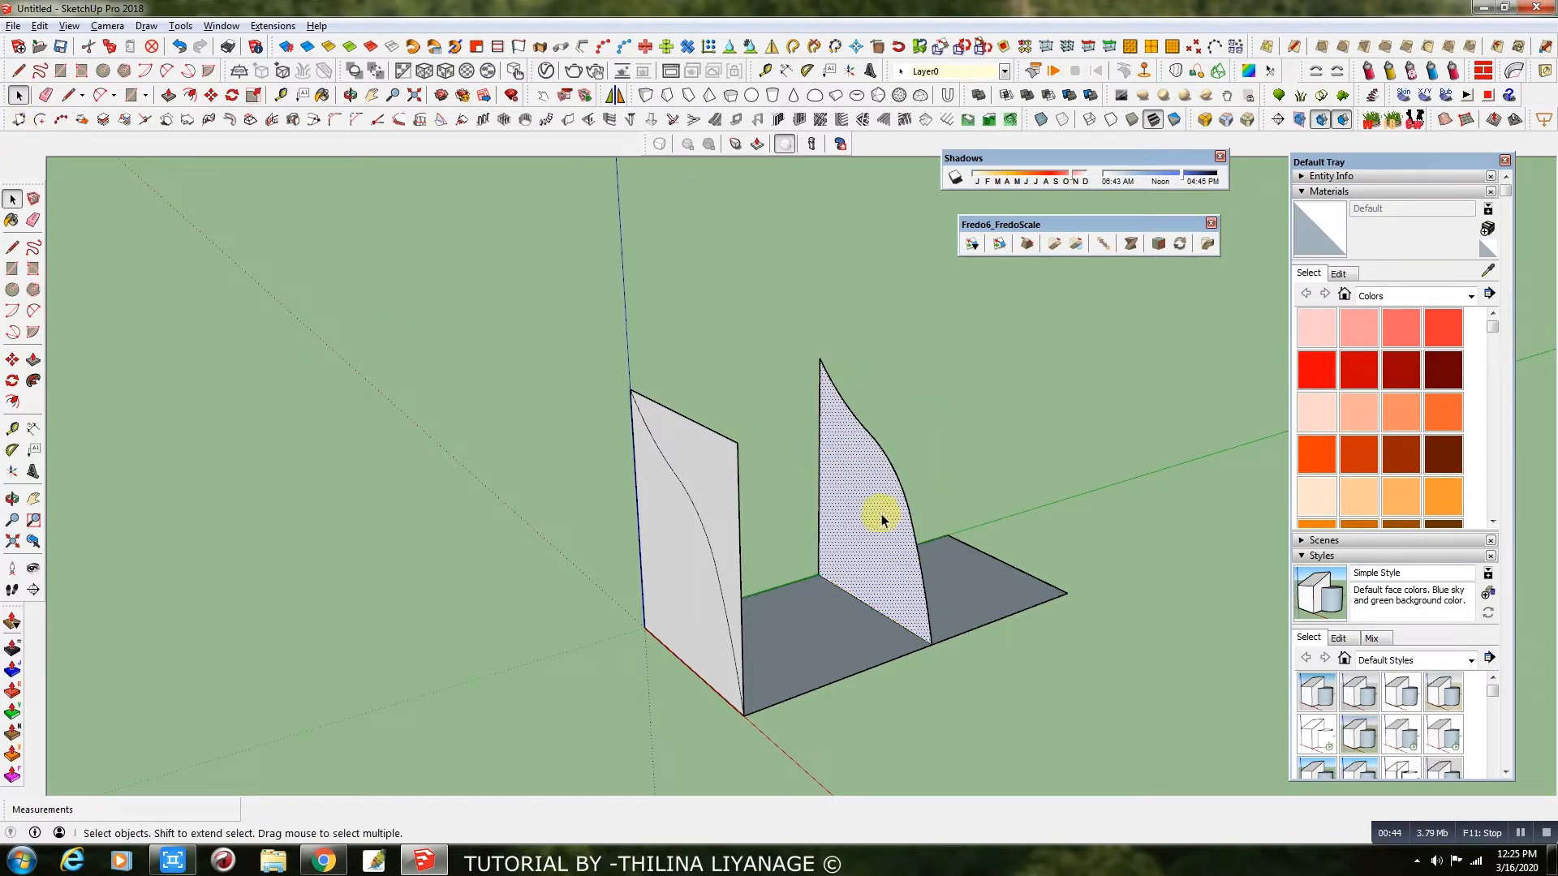
pyautogui.rightClick(881, 513)
pyautogui.click(917, 160)
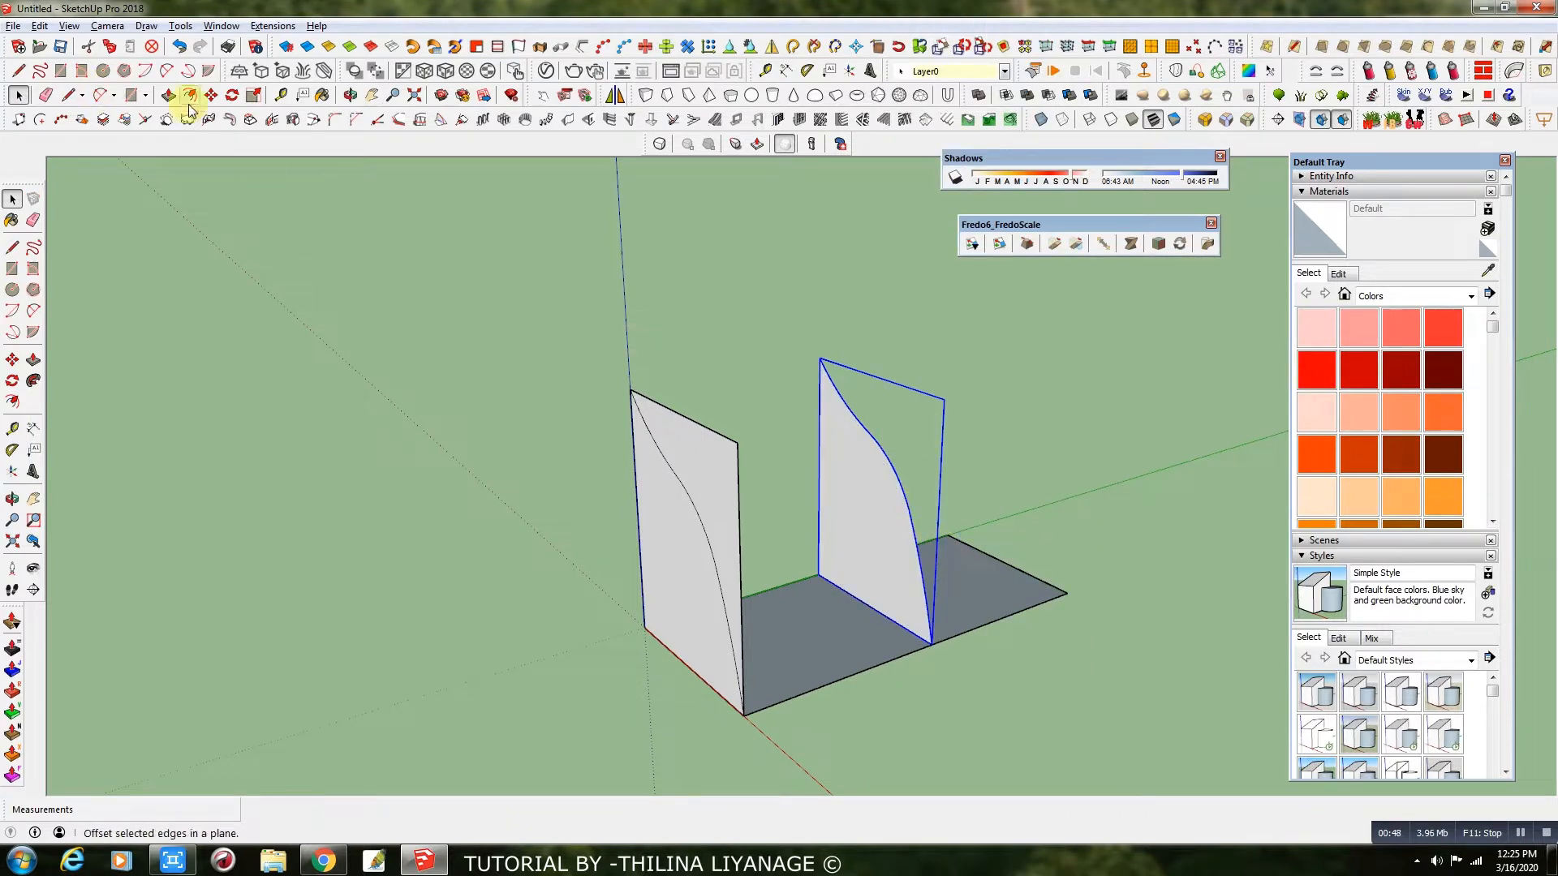
pyautogui.click(254, 95)
pyautogui.keyDown('ctrl'); pyautogui.moveTo(938, 527); pyautogui.dragTo(919, 522); pyautogui.keyUp('ctrl')
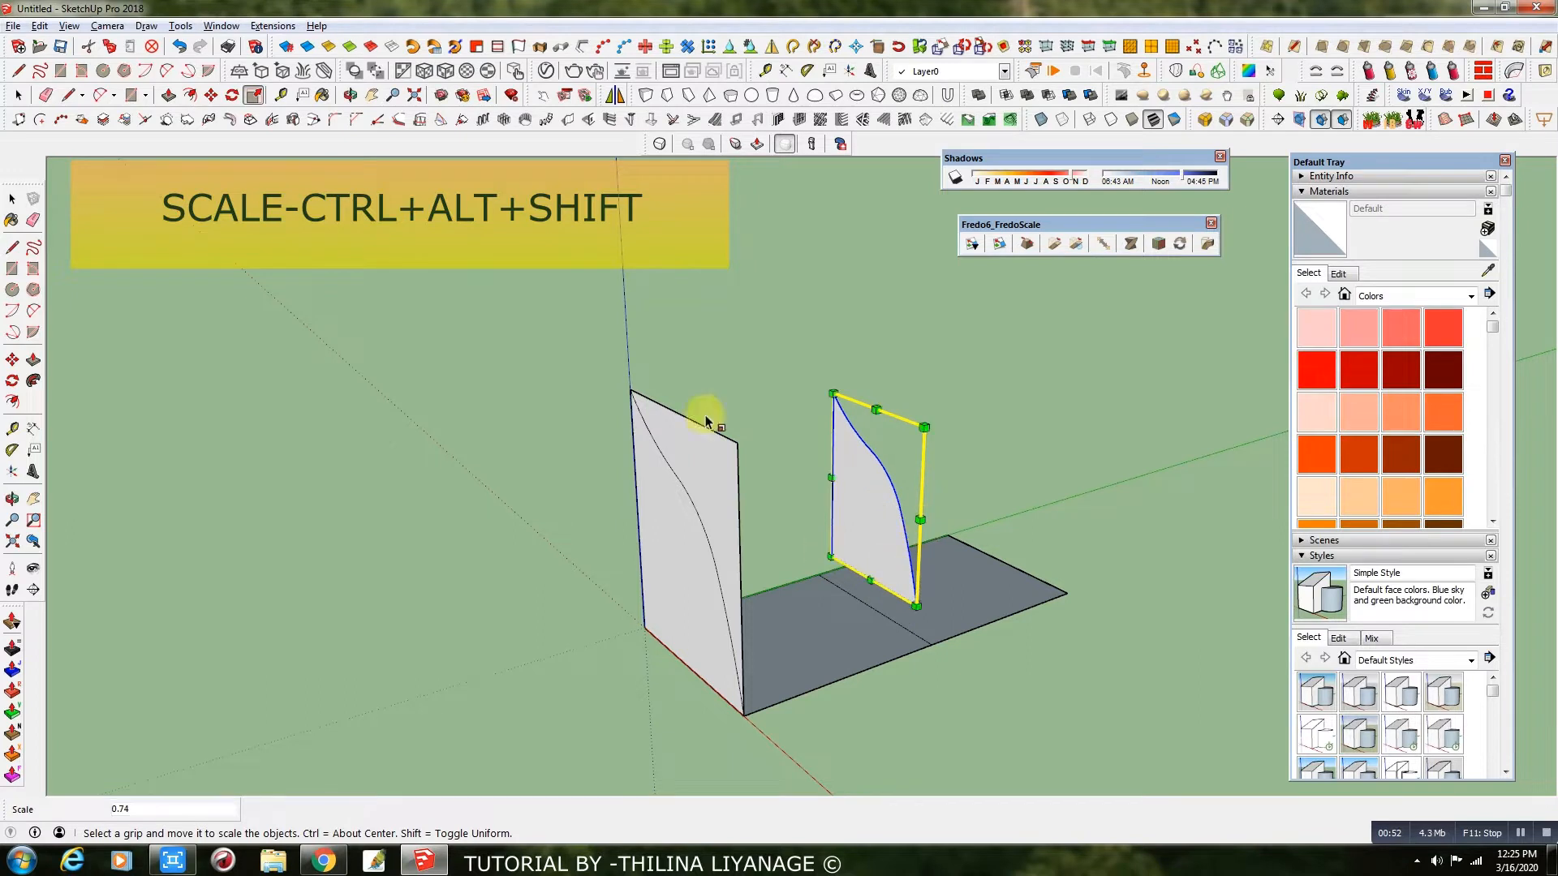
# Move the scaled profile group down onto the base along its dividing line
pyautogui.click(211, 95)
pyautogui.scroll(3, 873, 597)
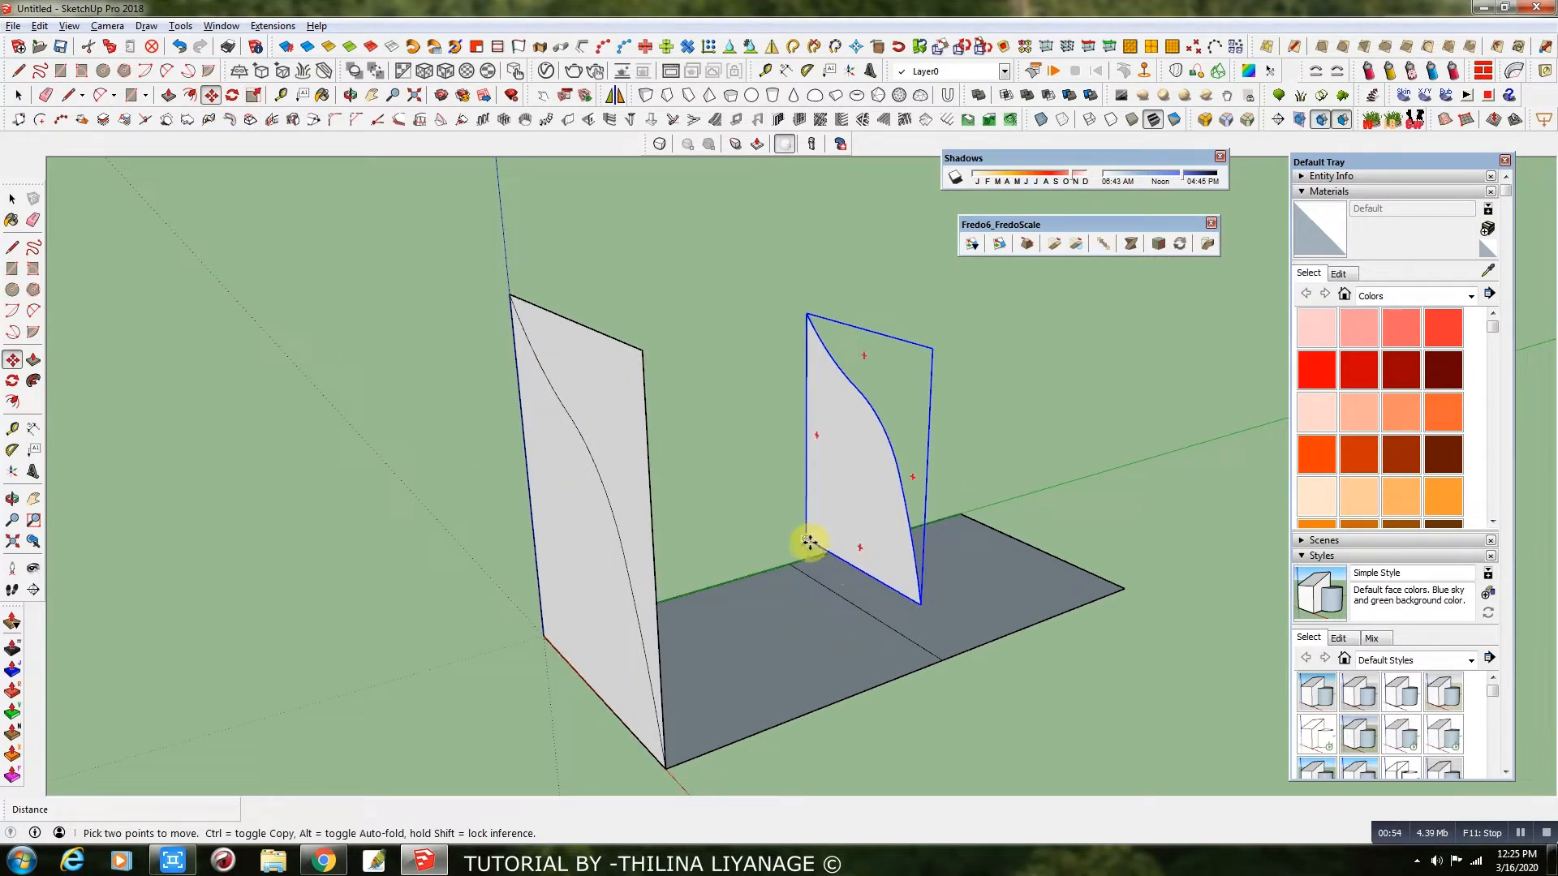
pyautogui.moveTo(786, 566); pyautogui.dragTo(459, 632, button='middle')
pyautogui.press('space')
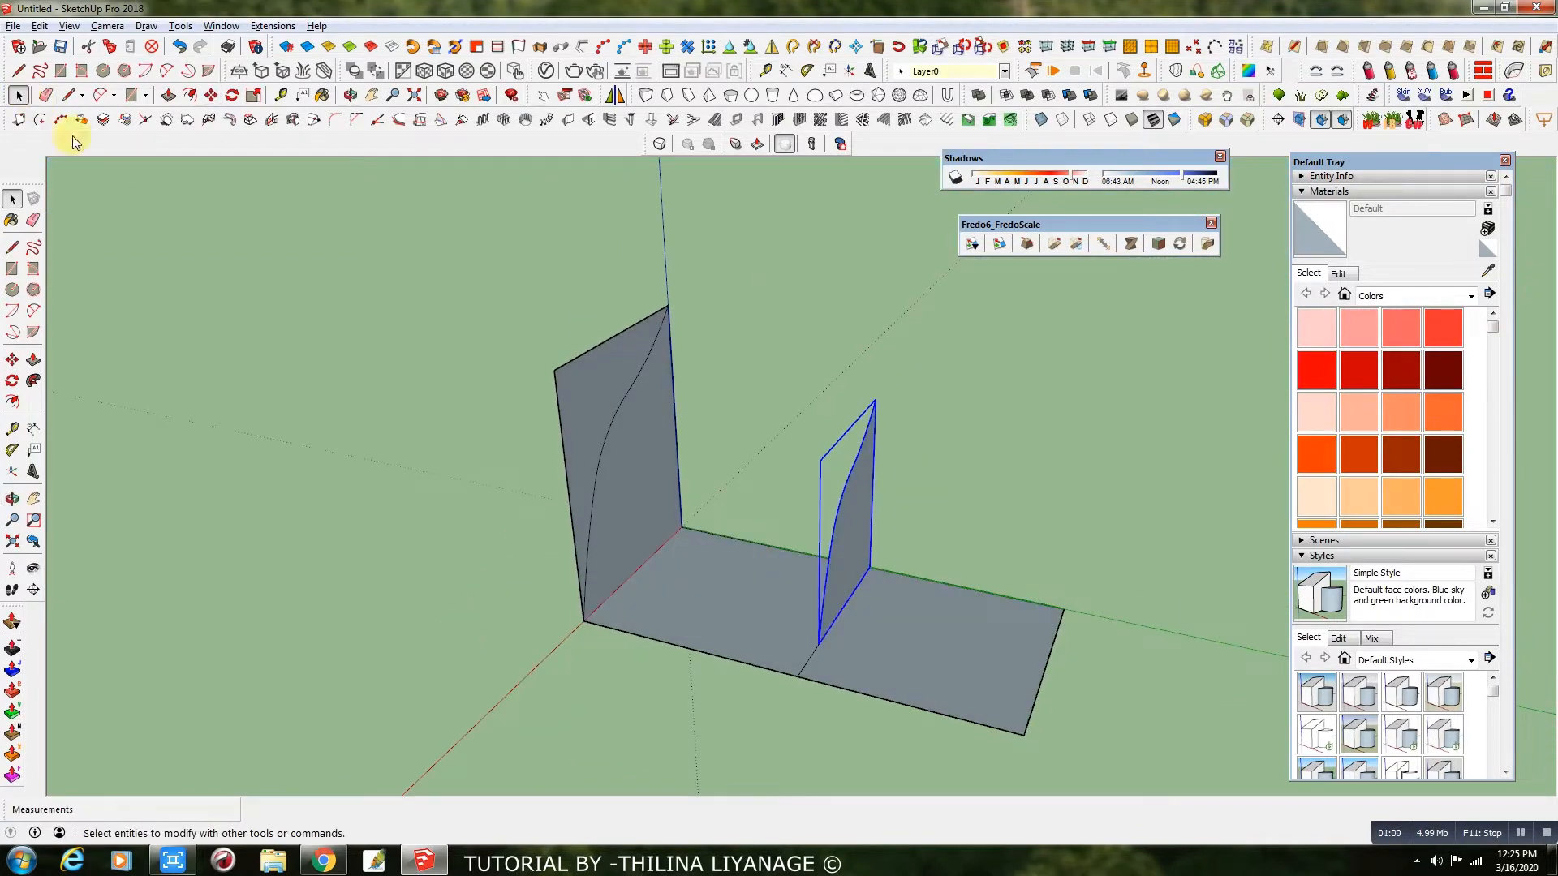
# Copy the curved face from the upright panel to the far end of the base rectangle
pyautogui.click(612, 487)
pyautogui.moveTo(611, 487); pyautogui.dragTo(595, 536, button='middle')
pyautogui.click(211, 95)
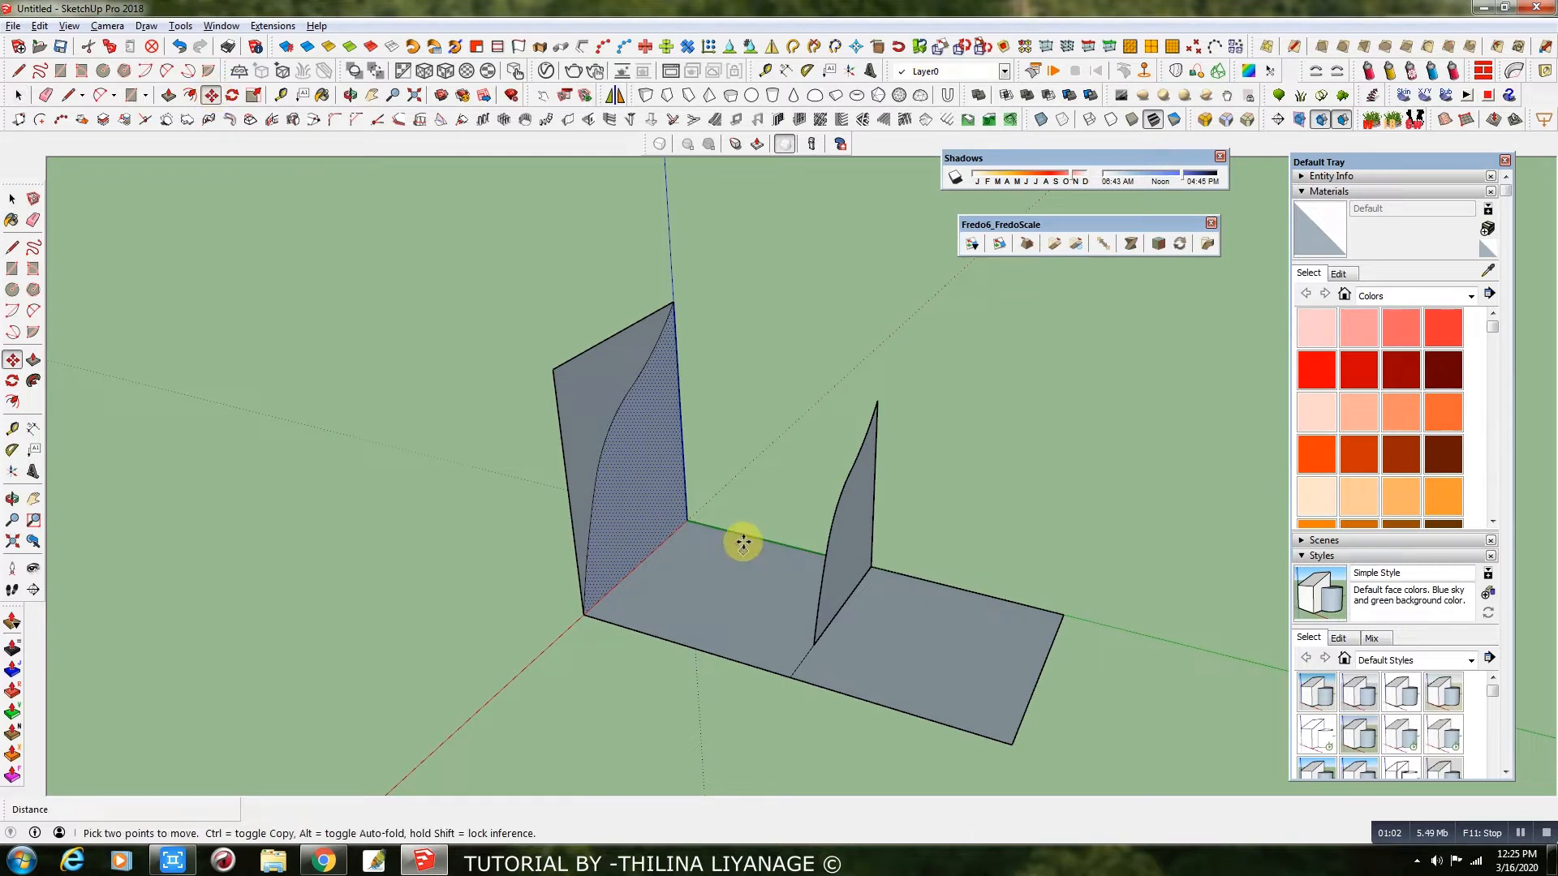
pyautogui.click(692, 520)
pyautogui.press('ctrl')
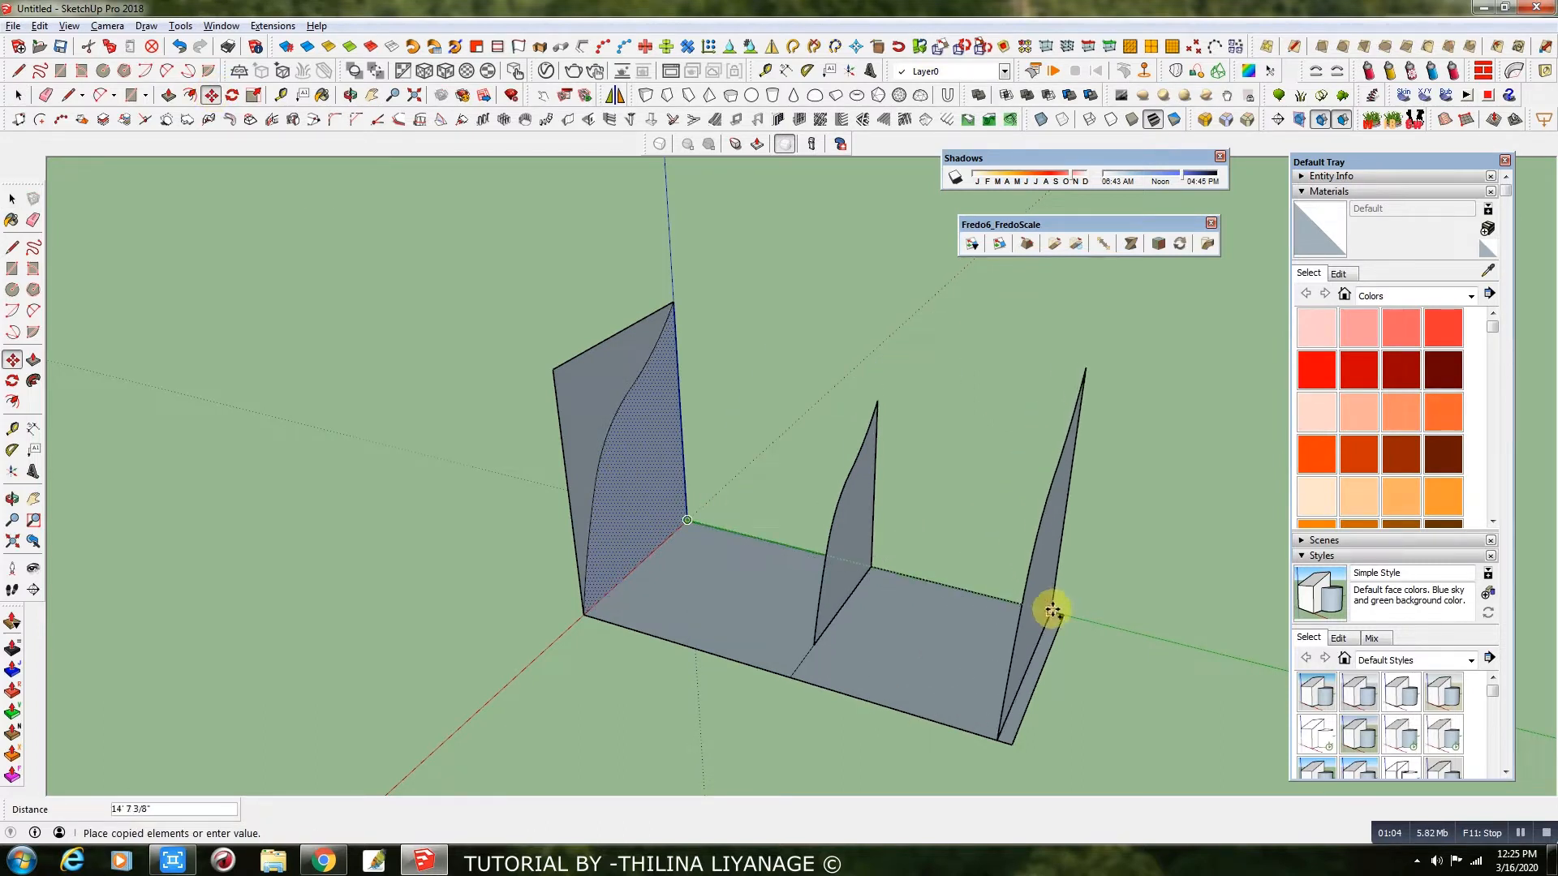
pyautogui.click(1059, 612)
# Try an arc on the base from the middle profile's foot to the far profile's foot, with a bulge of about 4 5/16", and undo it
pyautogui.moveTo(779, 636); pyautogui.dragTo(1036, 667, button='middle')
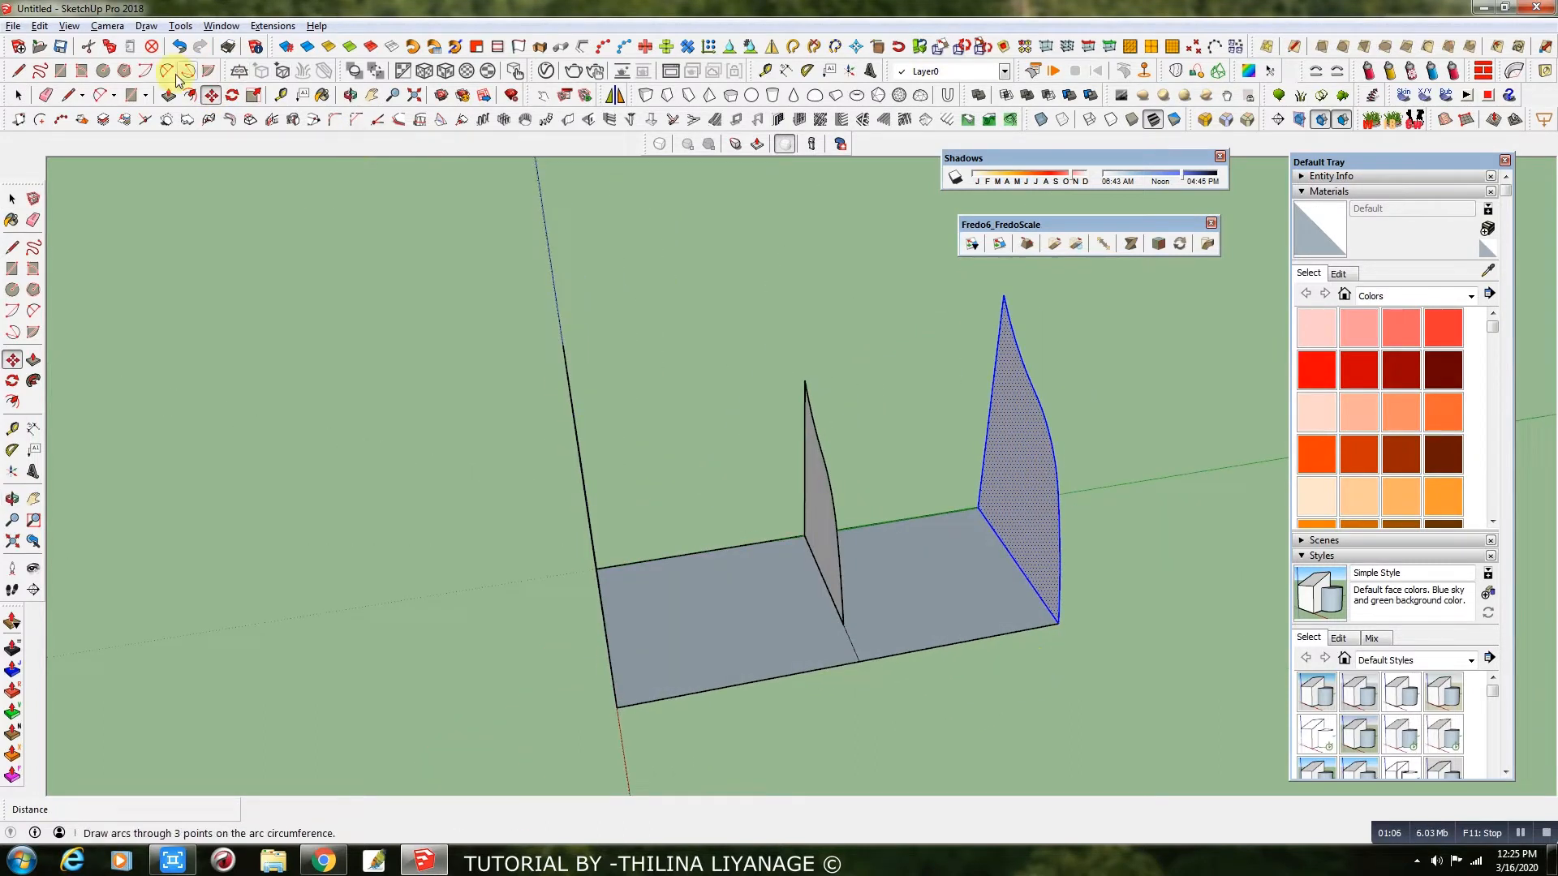
pyautogui.click(102, 96)
pyautogui.scroll(3, 938, 623)
pyautogui.click(810, 625)
pyautogui.click(1103, 623)
pyautogui.click(958, 612)
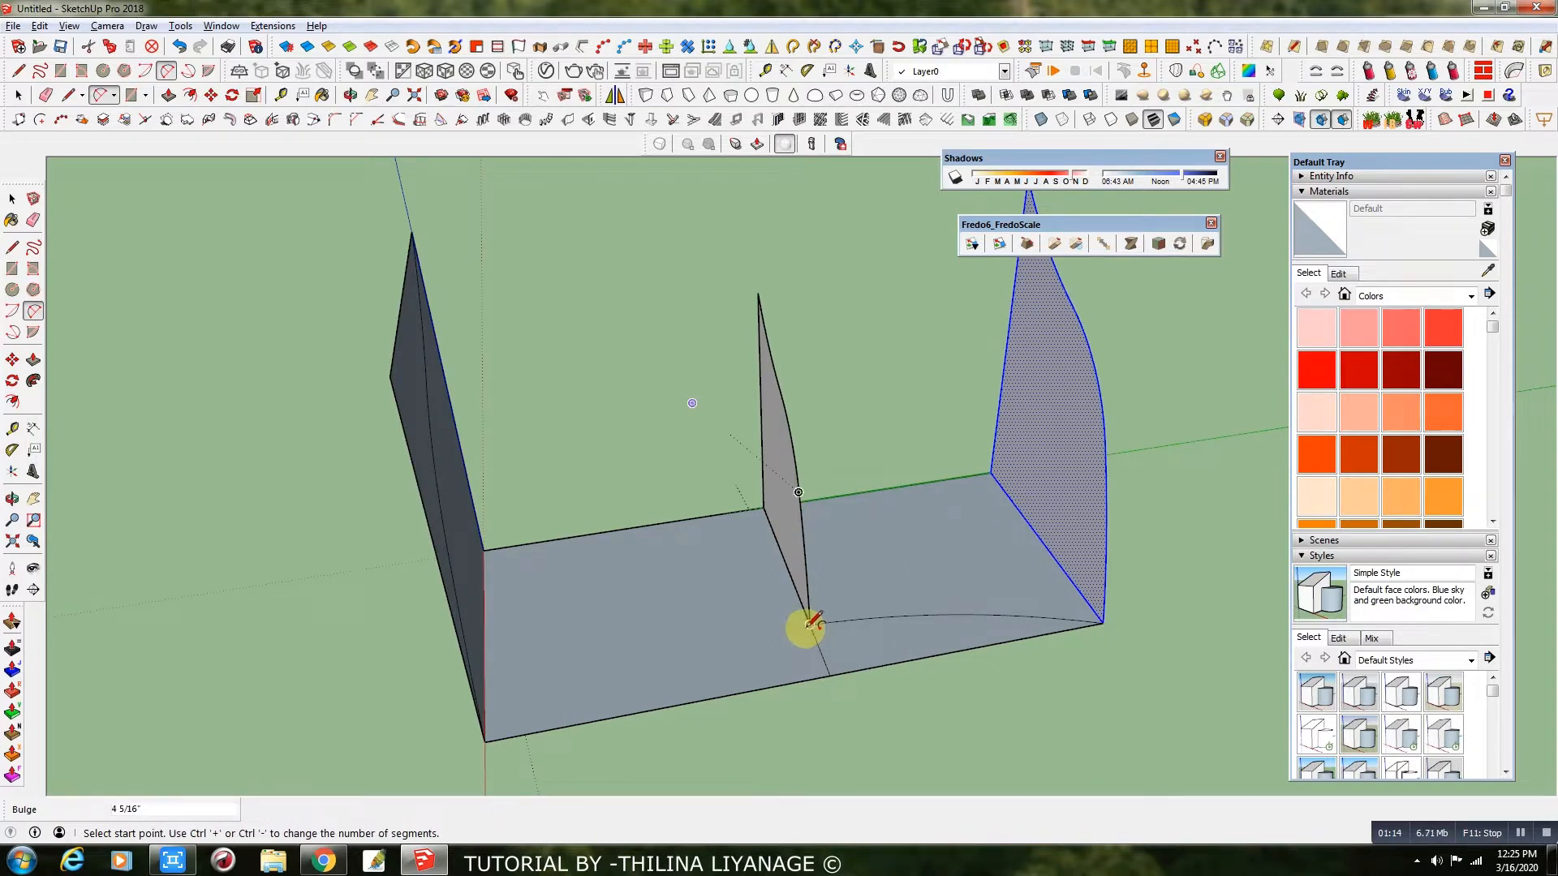
pyautogui.hotkey('ctrl', 'z')
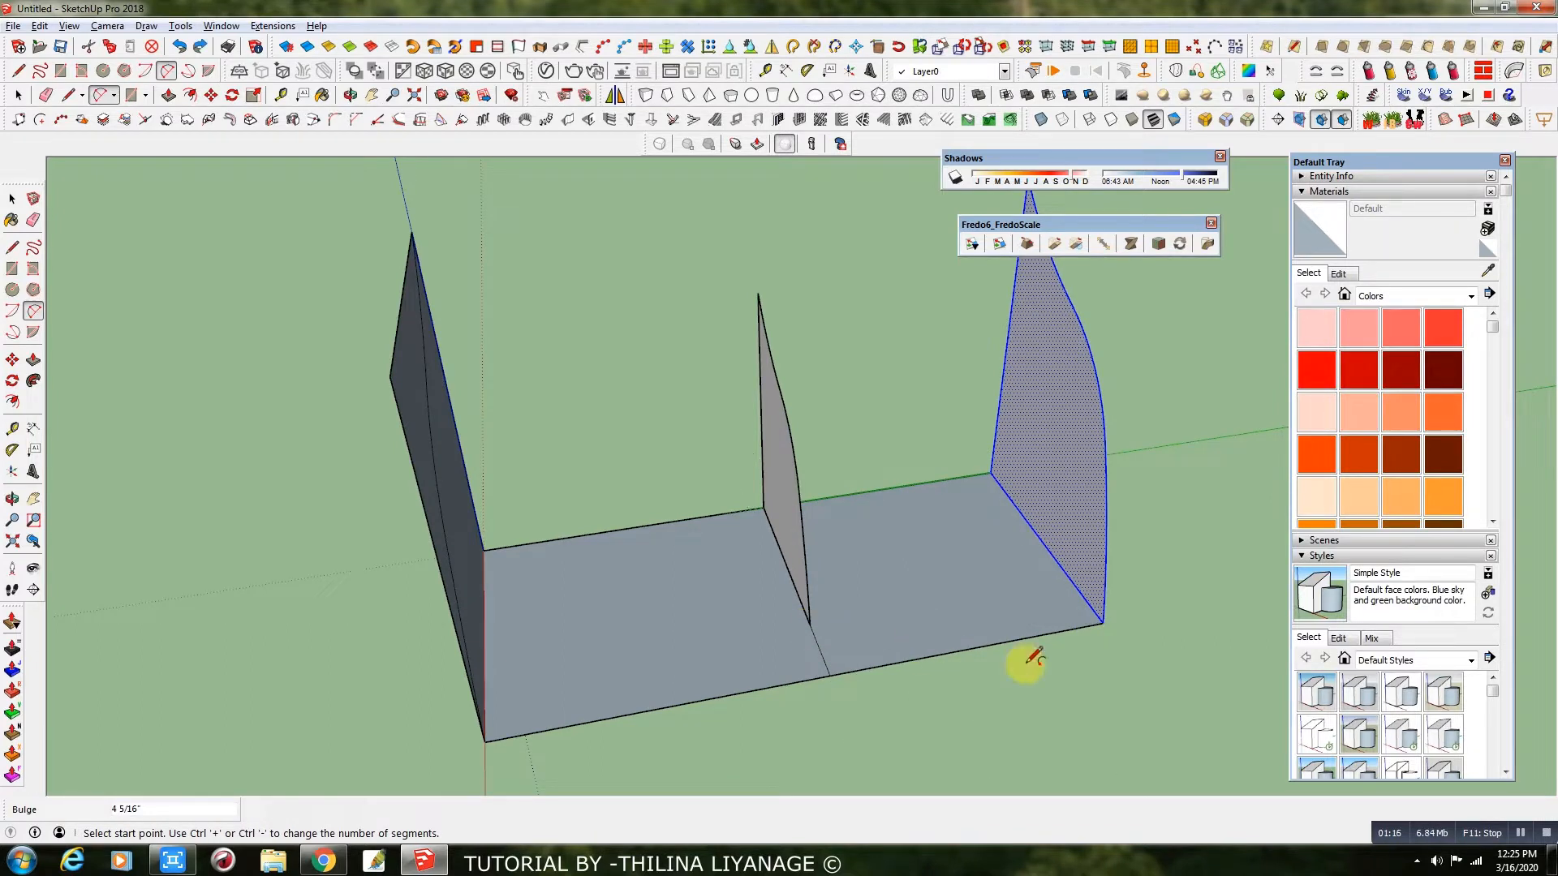
# Draw an arc on the base between the feet of the two end profiles, bulging inward to the middle profile's foot
pyautogui.click(1103, 623)
pyautogui.click(486, 741)
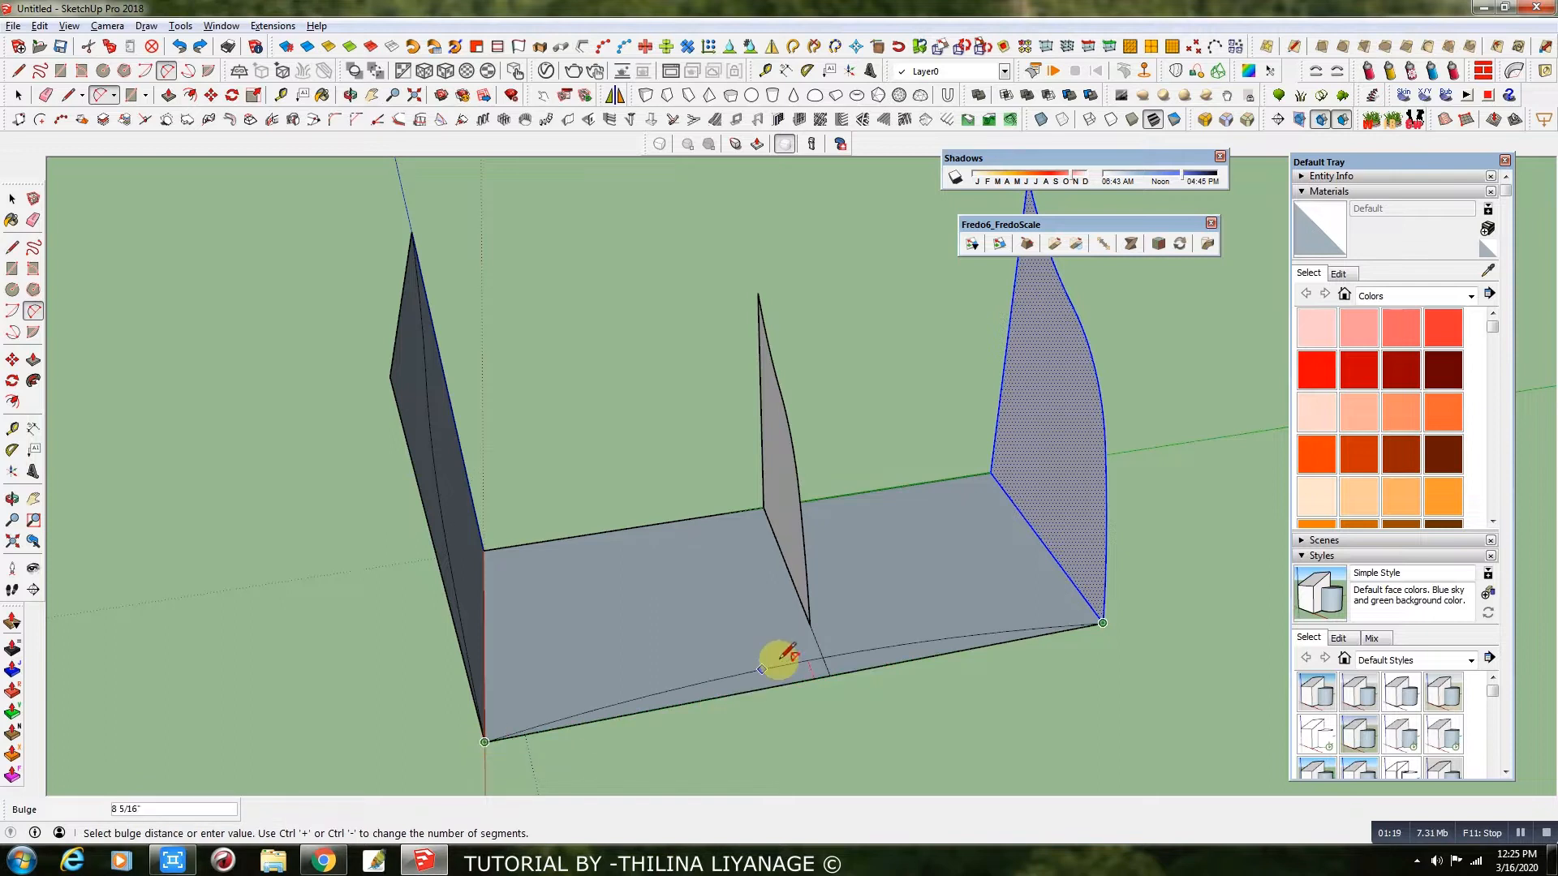
pyautogui.click(812, 624)
pyautogui.press('space')
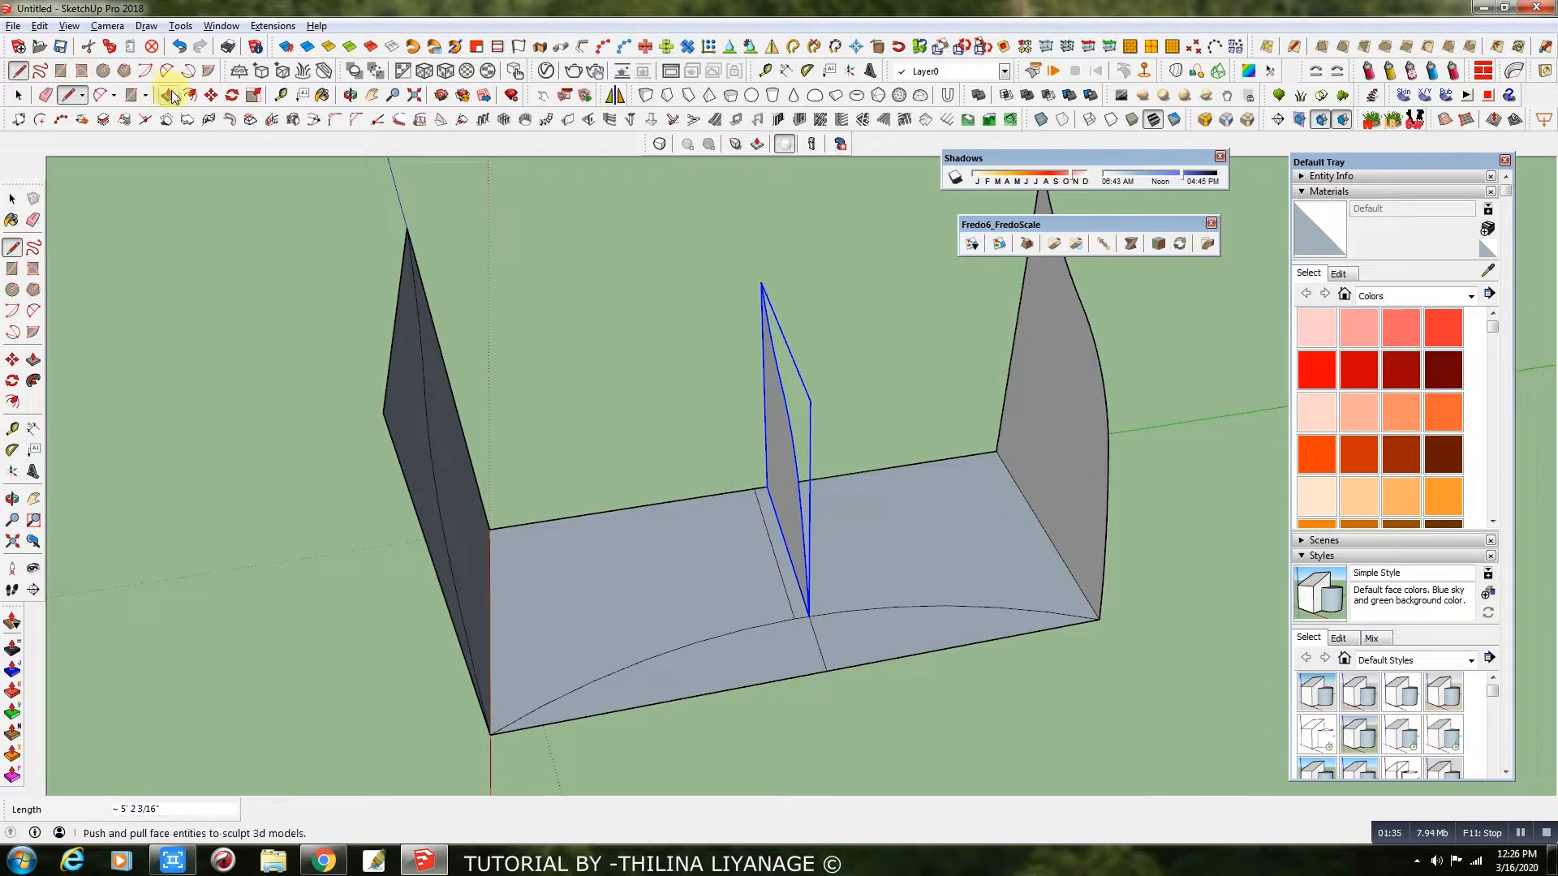
# Move the middle profile group so its foot lands where the base's dividing line meets the arc
pyautogui.click(211, 95)
pyautogui.scroll(2, 824, 644)
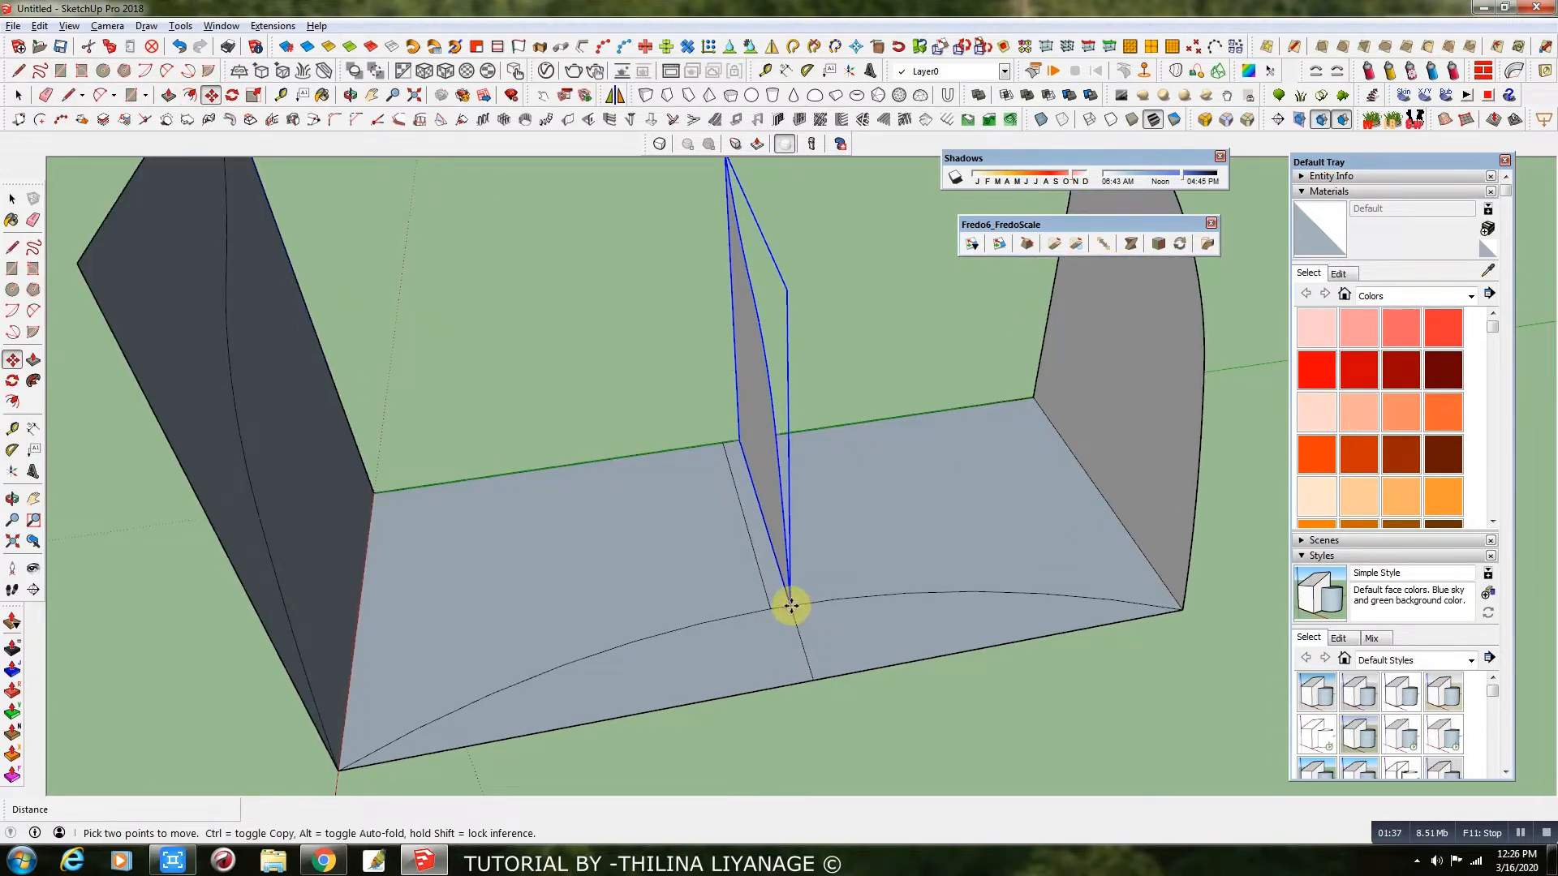
pyautogui.click(791, 605)
# Erase the base's straight front edge and the leftover dividing line outside the arc
pyautogui.click(45, 95)
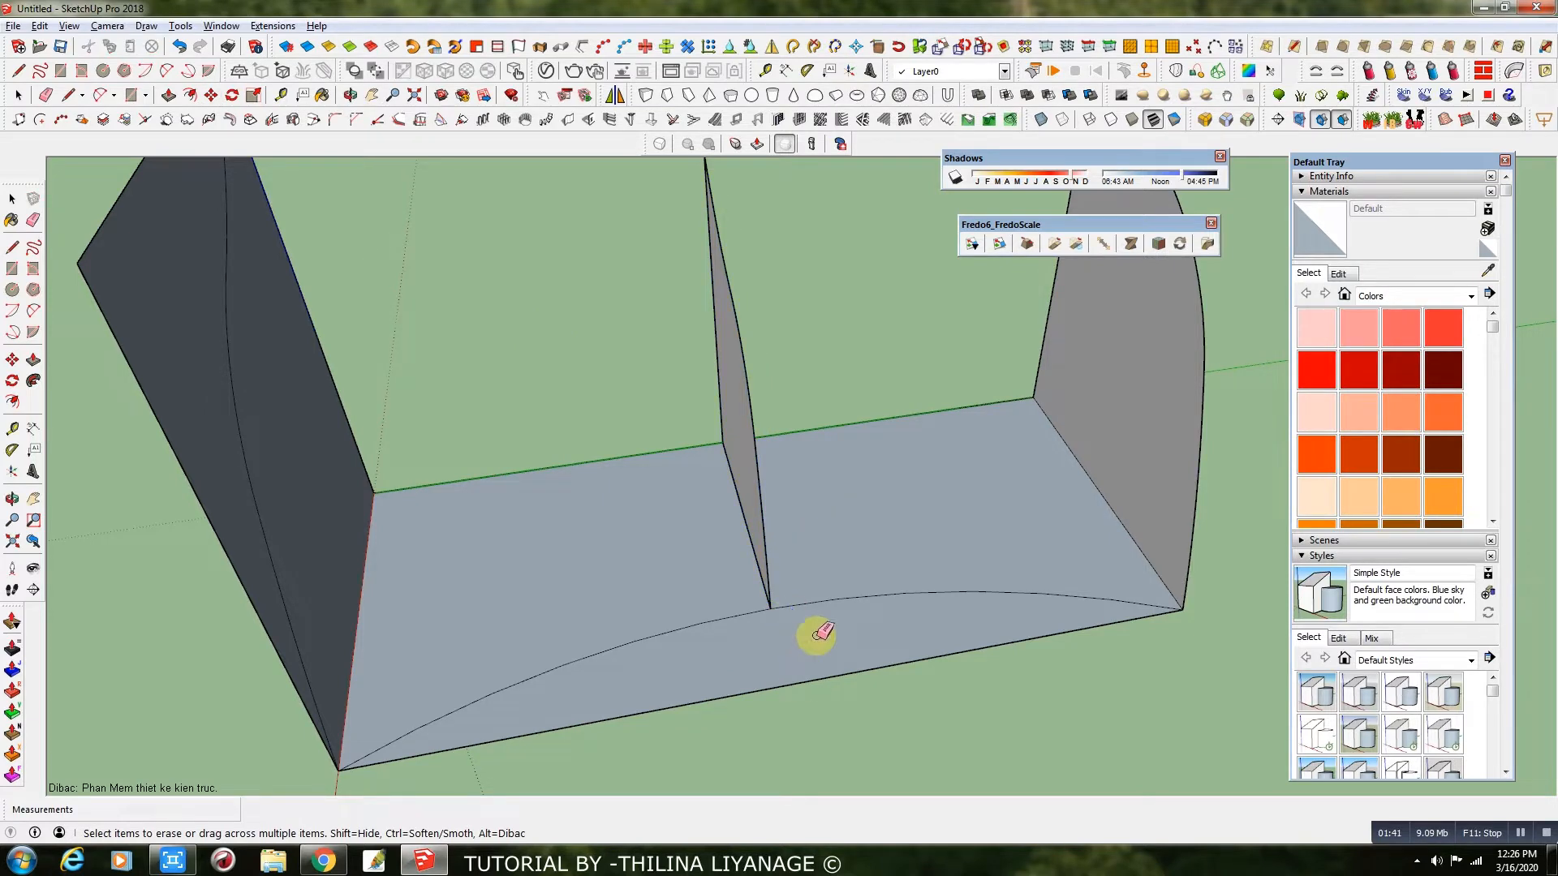
pyautogui.scroll(-2, 791, 657)
pyautogui.moveTo(794, 670)
pyautogui.mouseDown(button='middle')
pyautogui.moveTo(779, 682)
pyautogui.moveTo(917, 601)
pyautogui.mouseUp(button='middle')
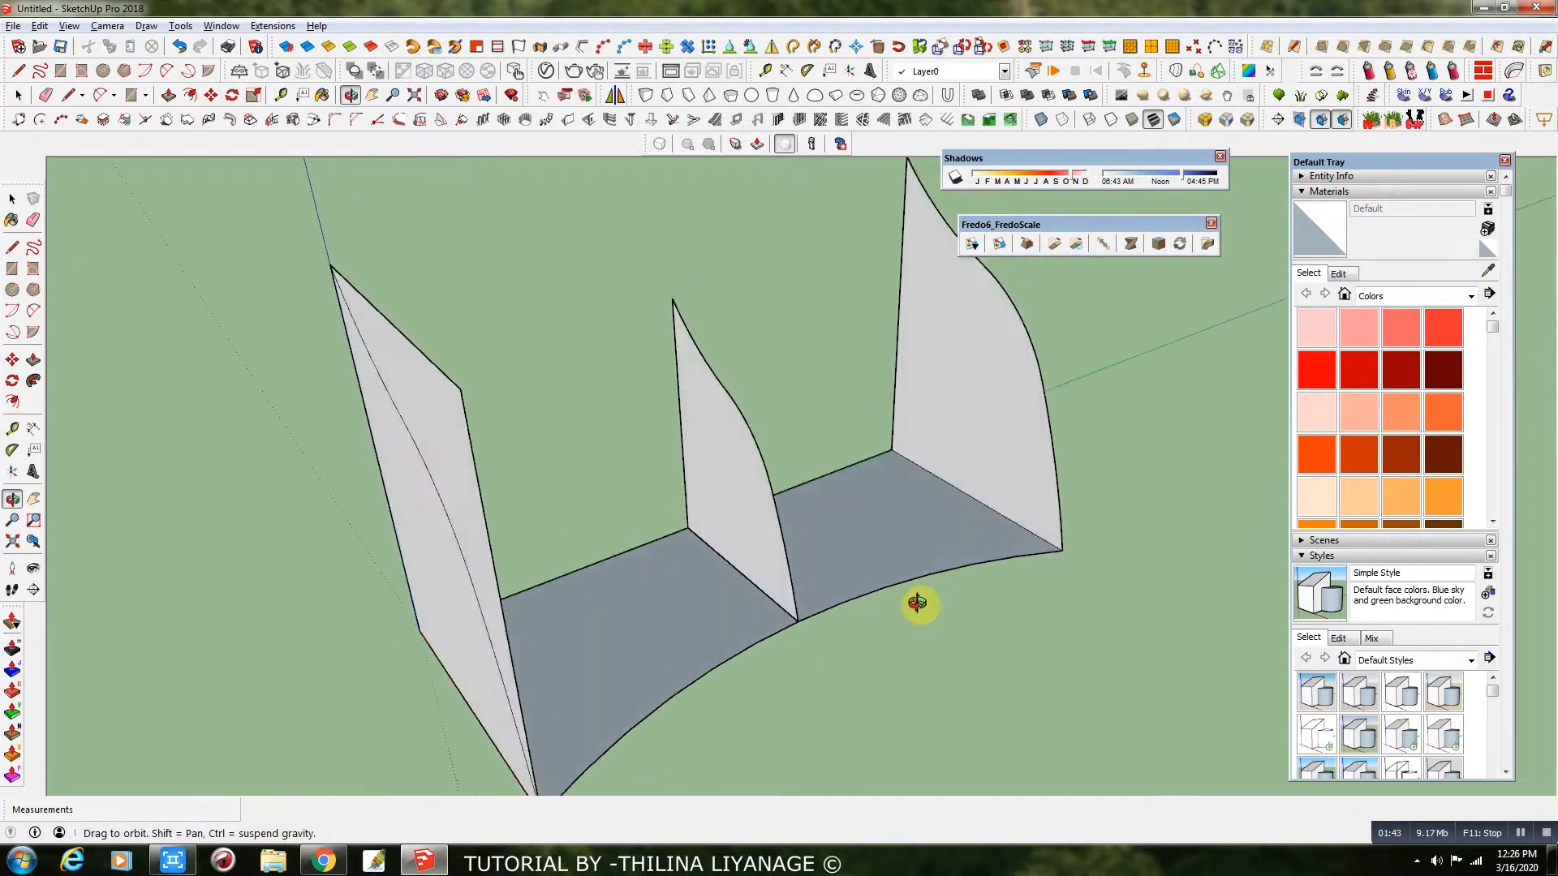
# Erase the base's back edges and the upright panel's outer vertical and upper edges, leaving the curved profile
pyautogui.click(848, 455)
pyautogui.click(557, 582)
pyautogui.click(480, 499)
pyautogui.click(398, 329)
pyautogui.scroll(-3, 649, 552)
pyautogui.moveTo(633, 568); pyautogui.dragTo(714, 519, button='middle')
# Delete the face inside the middle profile group and explode the group
pyautogui.press('space')
pyautogui.doubleClick(717, 485)
pyautogui.click(723, 511)
pyautogui.press('Delete')
pyautogui.press('Escape')
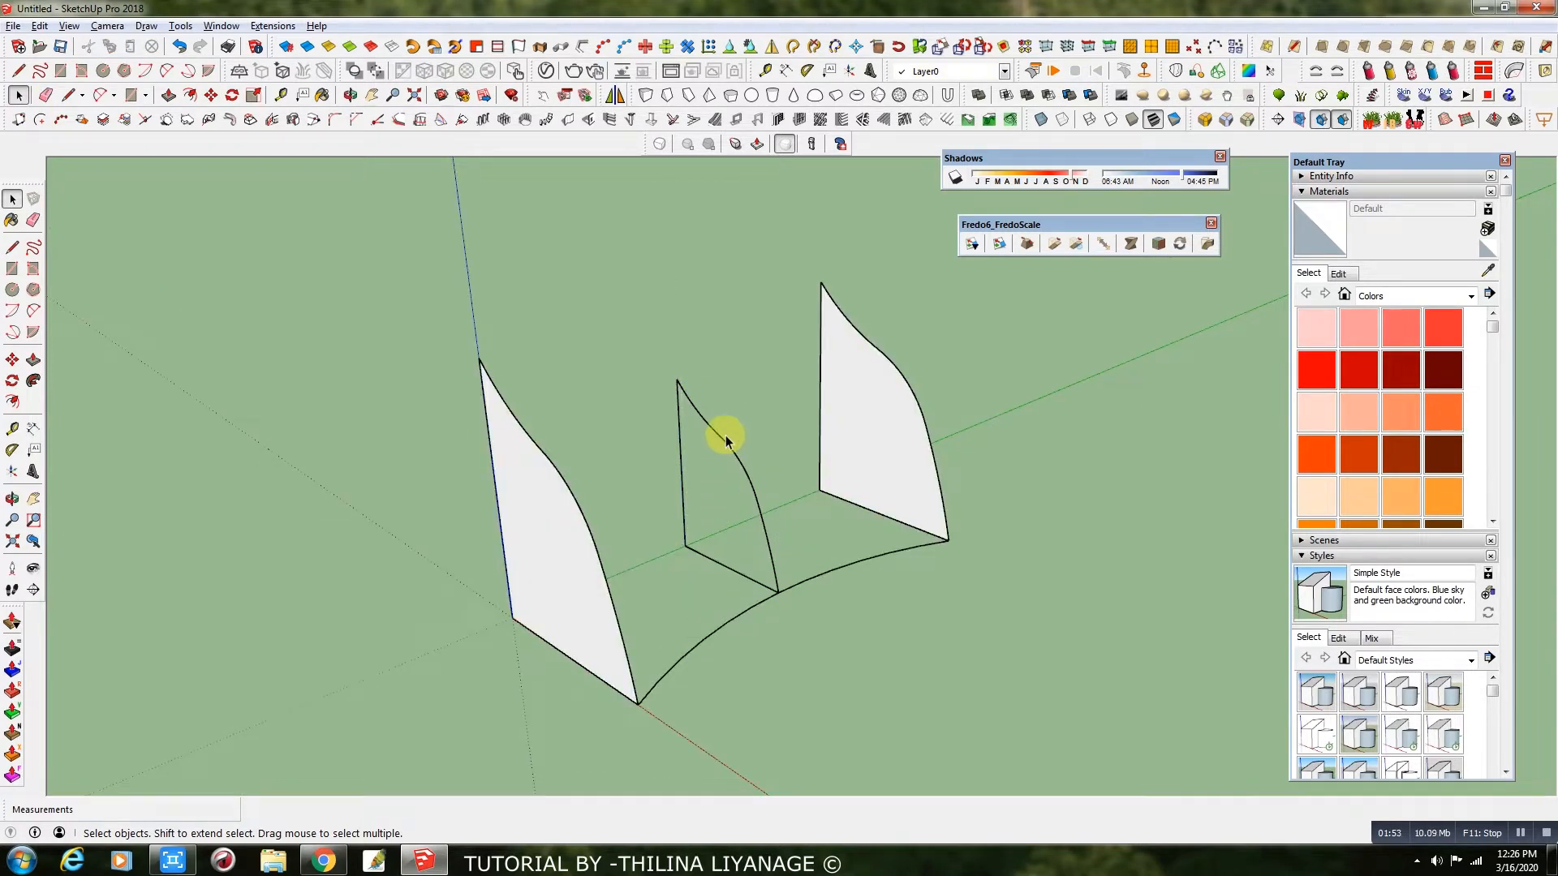
pyautogui.click(724, 438)
pyautogui.rightClick(723, 436)
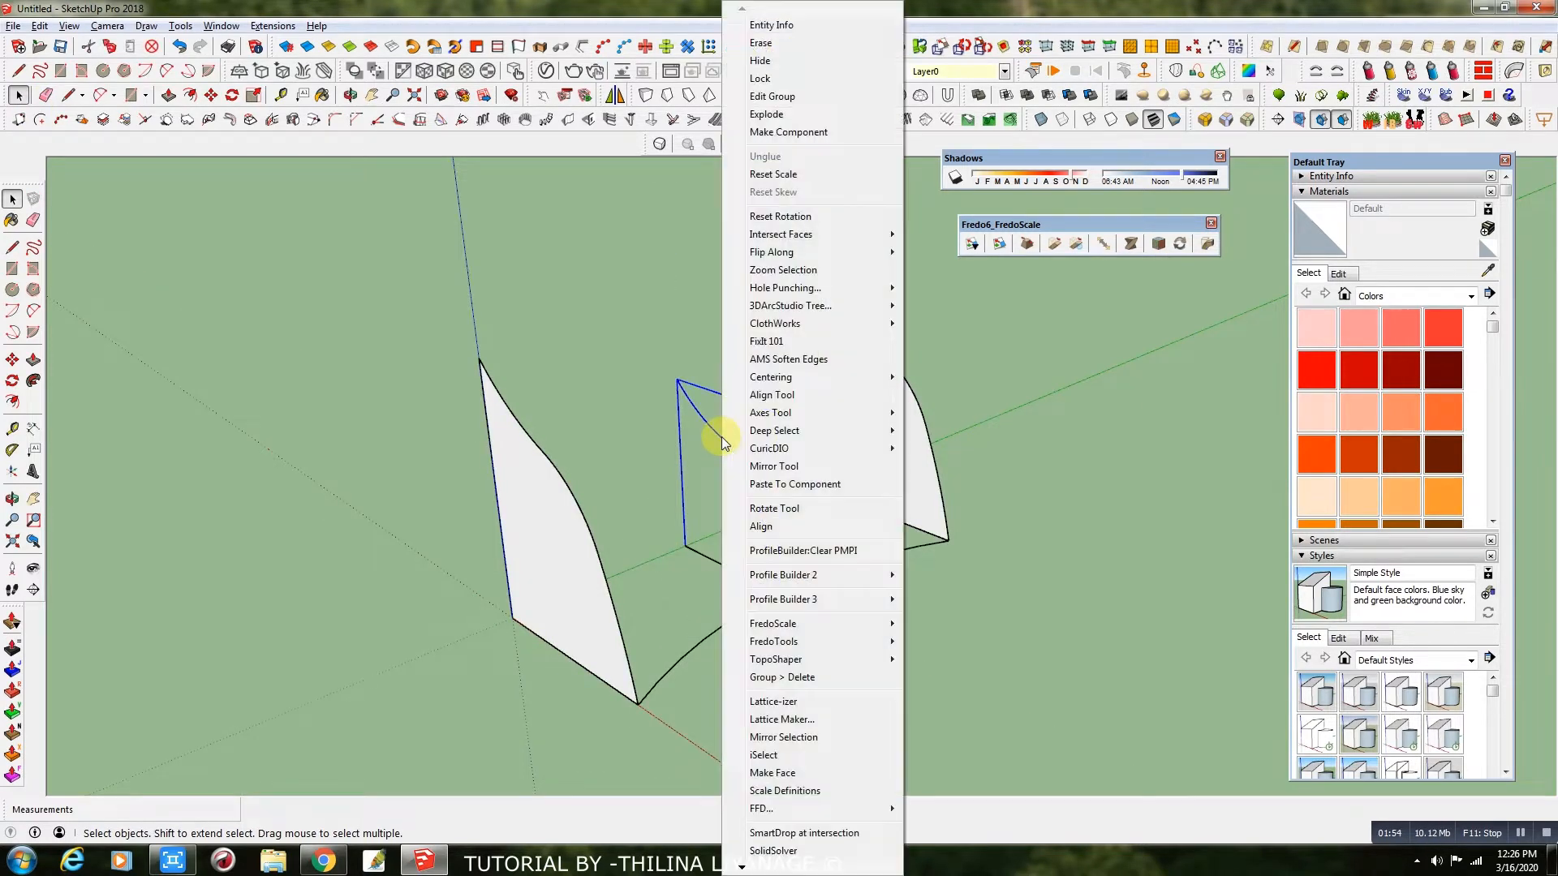
pyautogui.click(781, 114)
# Delete the faces of the far and near end profiles, keeping their edges
pyautogui.click(910, 462)
pyautogui.press('Delete')
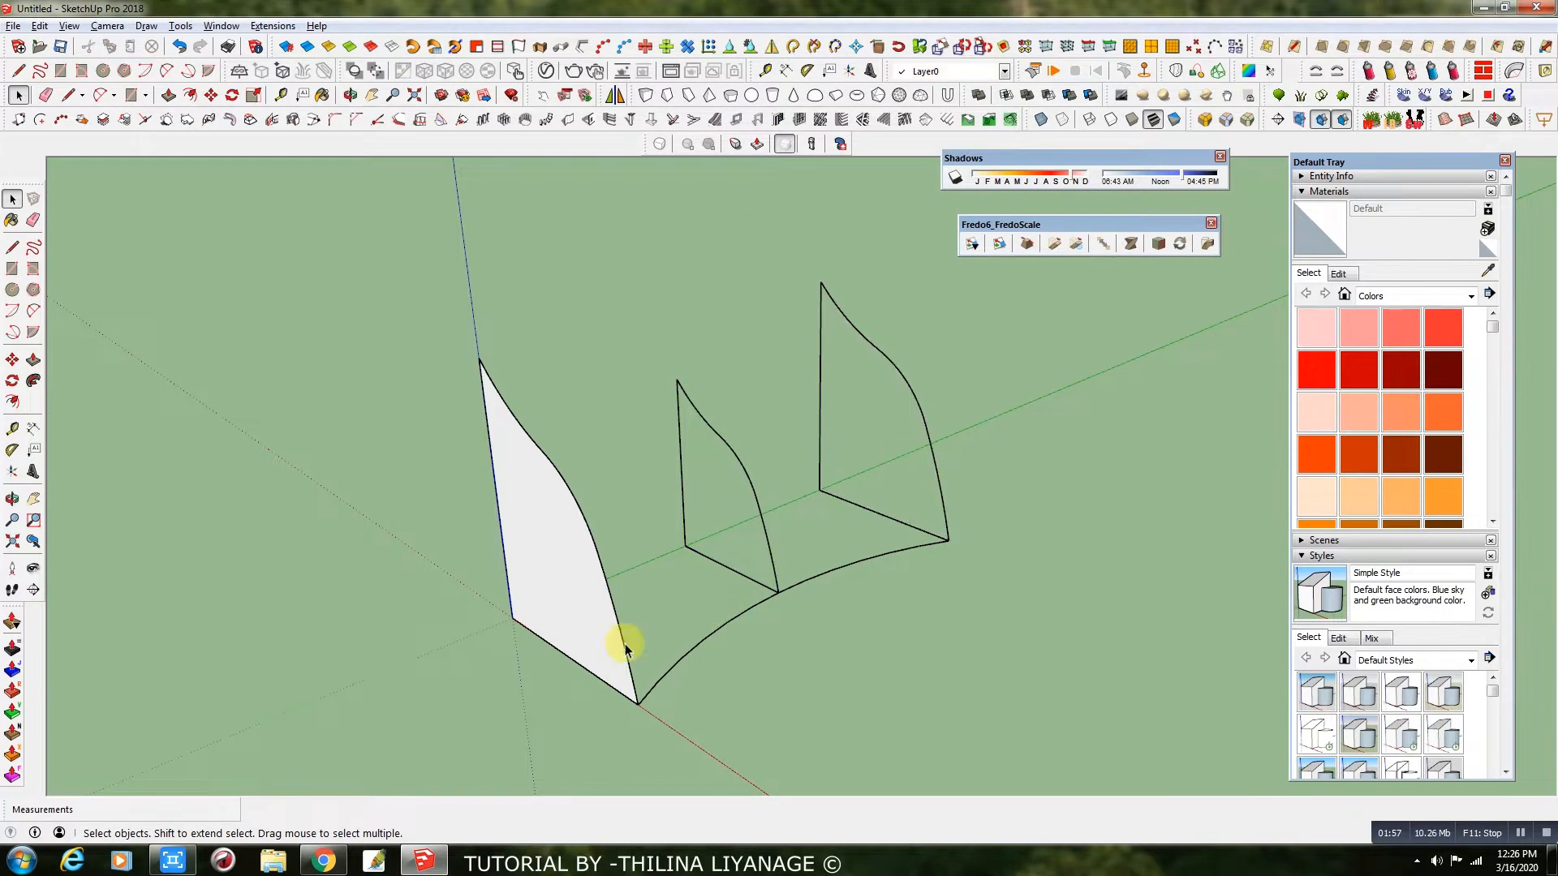
pyautogui.click(583, 593)
pyautogui.press('Delete')
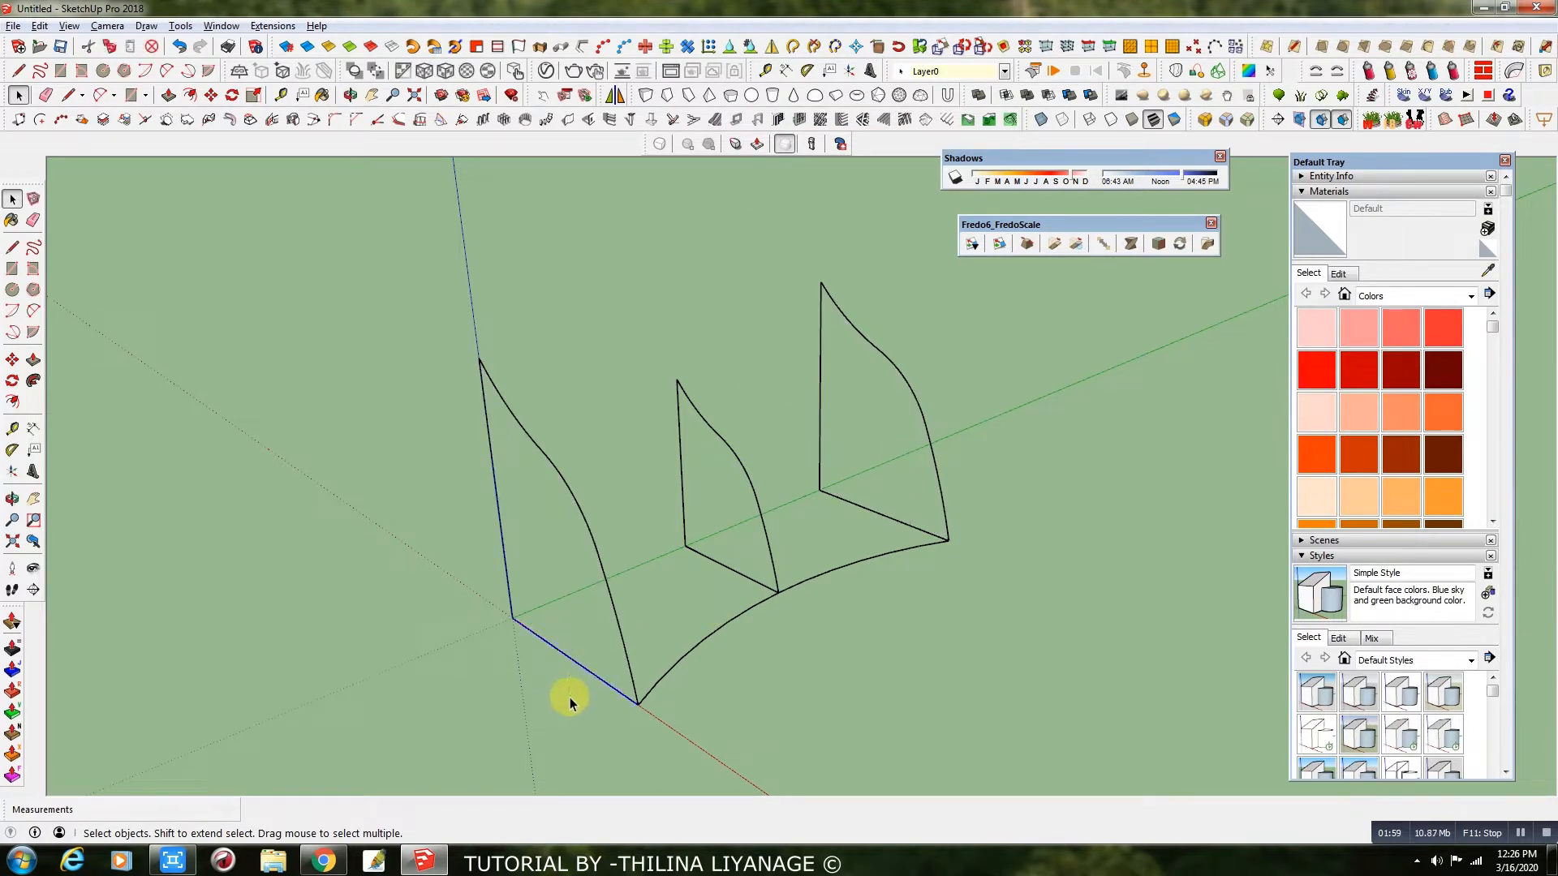
# Delete the straight bottom and vertical edges of the three profiles, keeping only their curves and the base arc
pyautogui.click(876, 505)
pyautogui.press('Delete')
pyautogui.click(684, 526)
pyautogui.press('Delete')
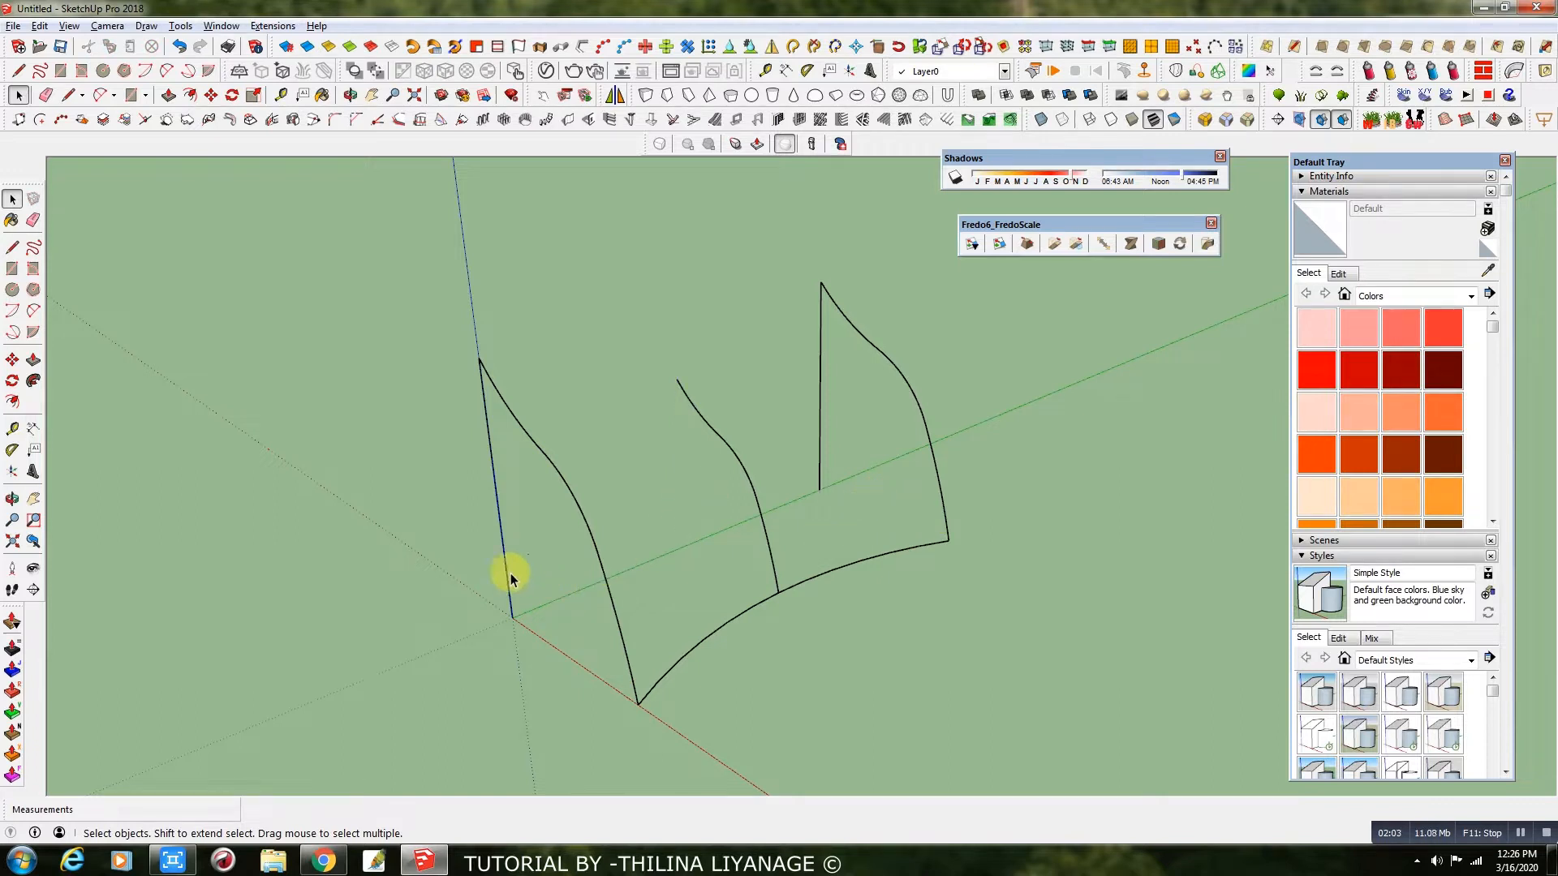
pyautogui.moveTo(460, 635); pyautogui.dragTo(455, 649)
pyautogui.press('Delete')
pyautogui.click(821, 443)
pyautogui.press('Delete')
# Draw two sagging arcs joining the upper ends of the end profiles to the upper end of the middle profile
pyautogui.moveTo(758, 503); pyautogui.dragTo(608, 522, button='middle')
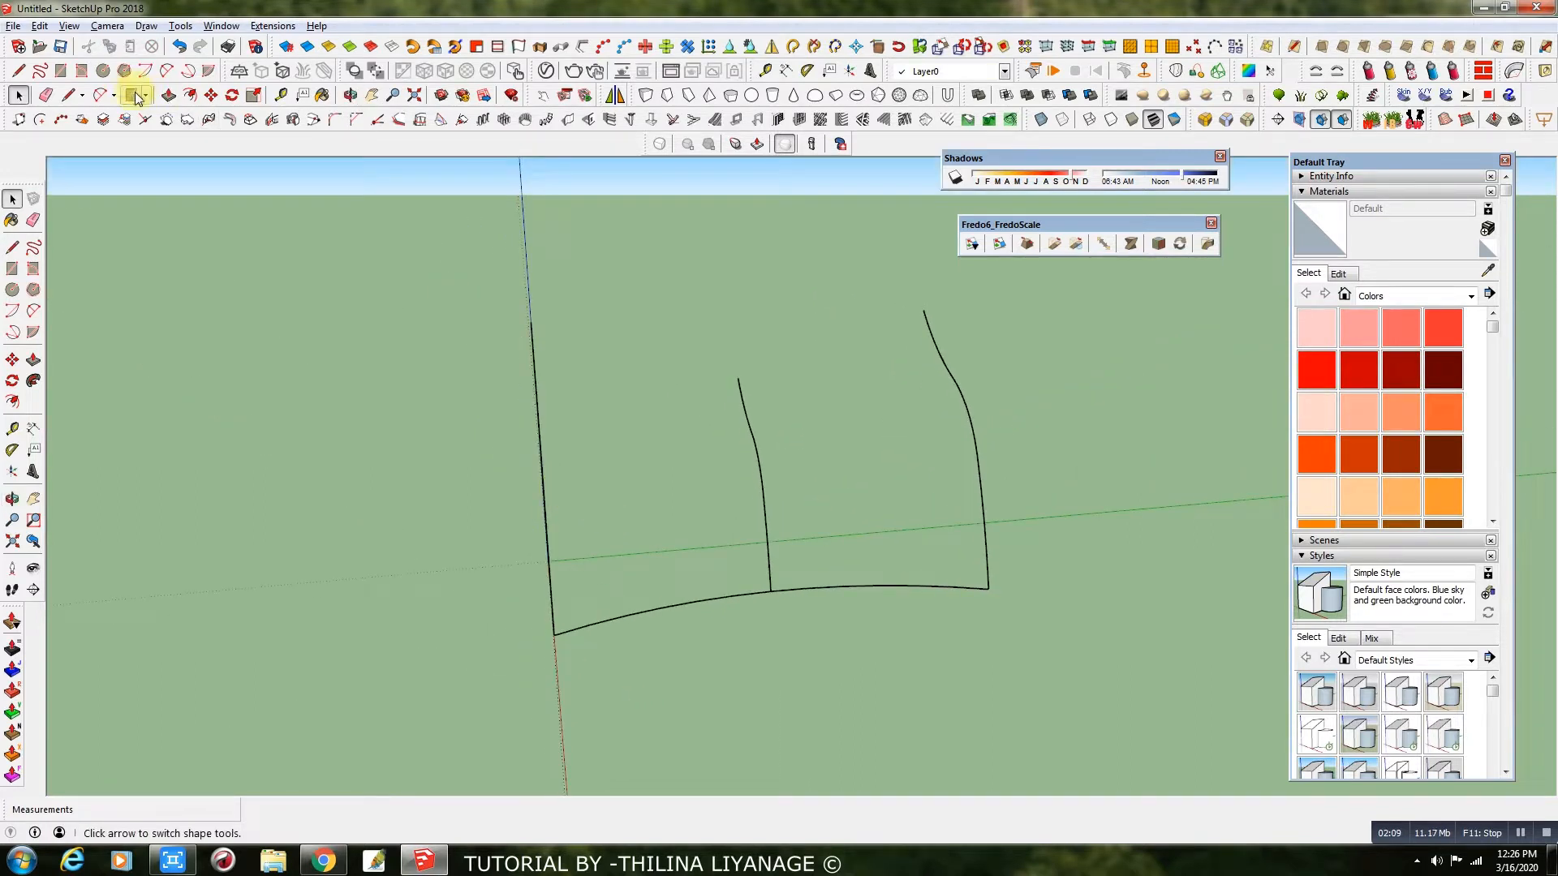
pyautogui.click(104, 95)
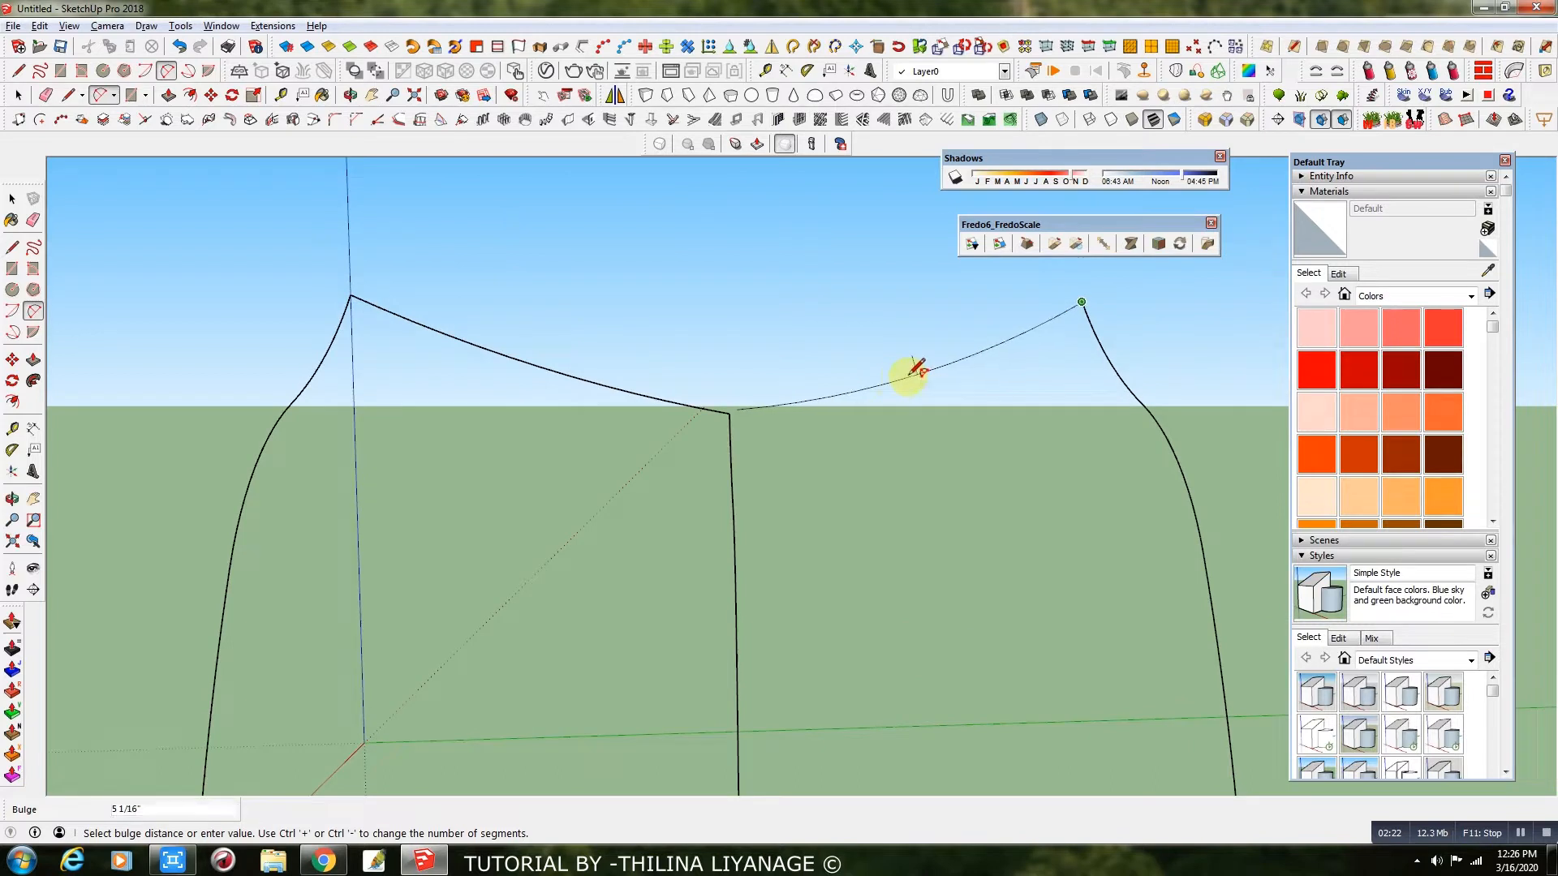
pyautogui.moveTo(909, 376); pyautogui.dragTo(816, 402, button='middle')
pyautogui.press('Escape')
pyautogui.click(764, 404)
pyautogui.click(1138, 288)
pyautogui.click(999, 358)
pyautogui.moveTo(1000, 358); pyautogui.dragTo(692, 630, button='middle')
pyautogui.press('a')
# Copy the complete curve framework off to one side
pyautogui.click(18, 95)
pyautogui.moveTo(615, 479); pyautogui.dragTo(412, 243, button='middle')
pyautogui.moveTo(412, 242); pyautogui.dragTo(836, 710)
pyautogui.scroll(-3, 660, 511)
pyautogui.click(211, 94)
pyautogui.press('ctrl')
pyautogui.click(731, 650)
pyautogui.click(1056, 667)
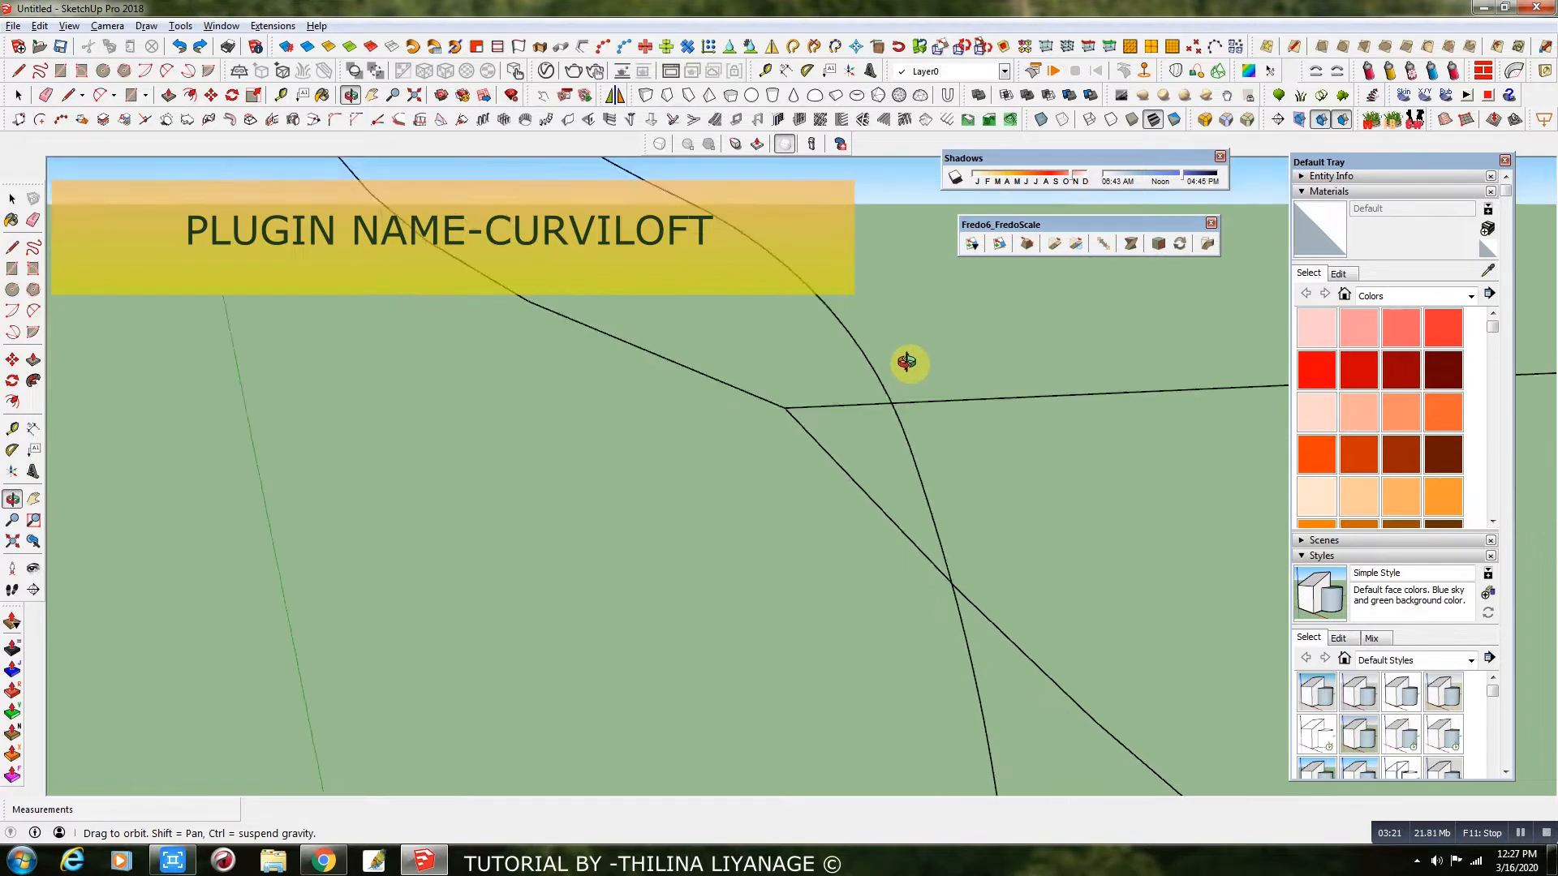
# Skin the far bay's four boundary curves with Curviloft, keeping the selection despite the contour question
pyautogui.moveTo(904, 358)
pyautogui.mouseDown()
pyautogui.moveTo(1020, 400)
pyautogui.moveTo(1008, 617)
pyautogui.moveTo(984, 660)
pyautogui.moveTo(598, 685)
pyautogui.moveTo(445, 660)
pyautogui.mouseUp()
pyautogui.press('space')
pyautogui.scroll(-5, 527, 497)
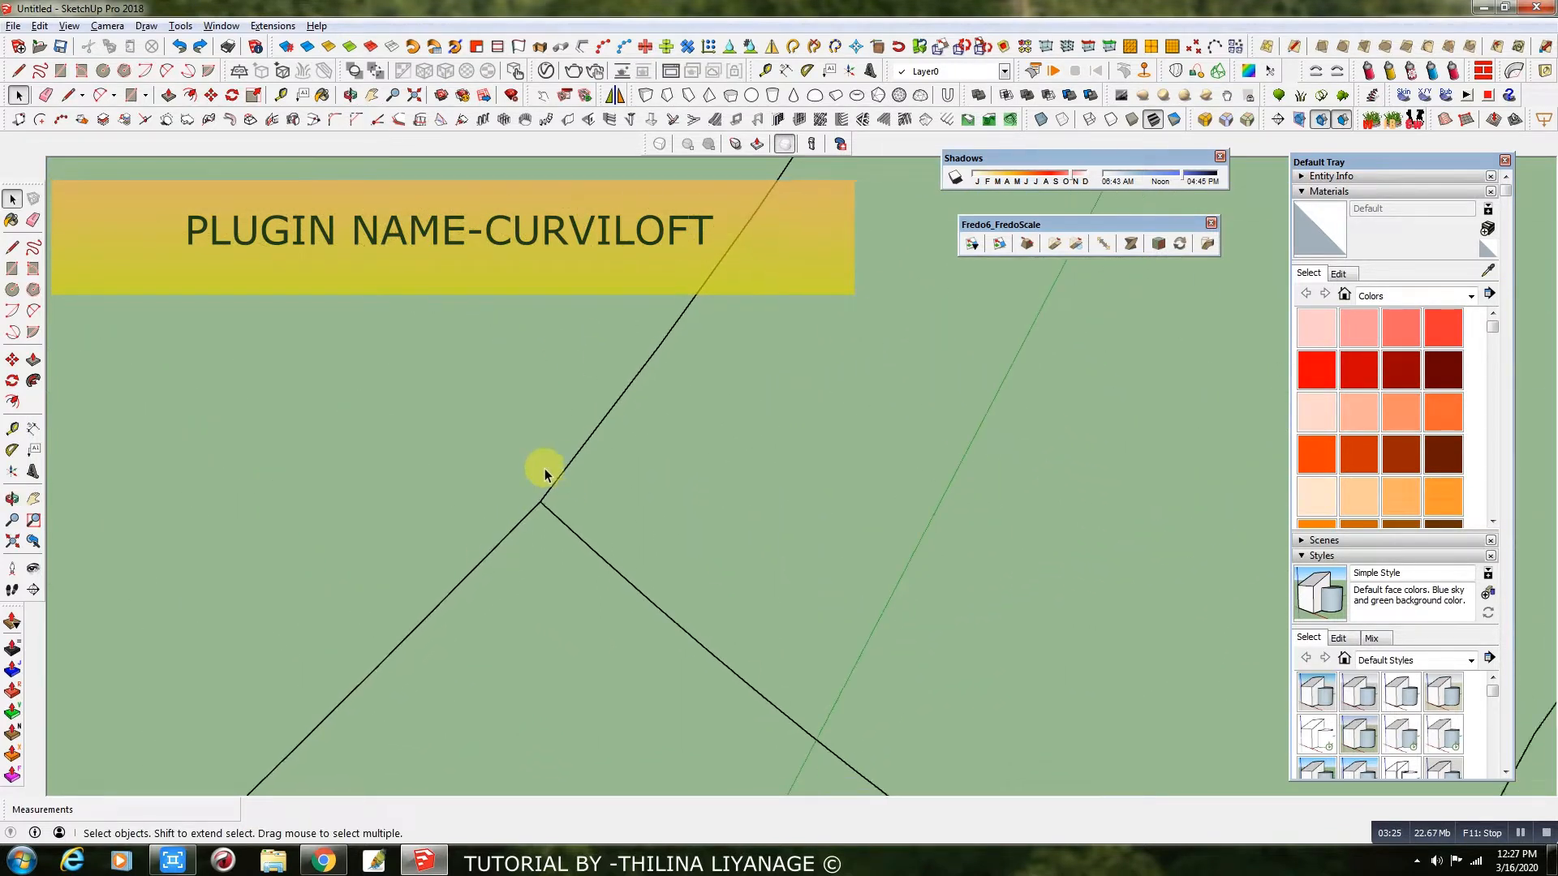
pyautogui.scroll(-5, 516, 495)
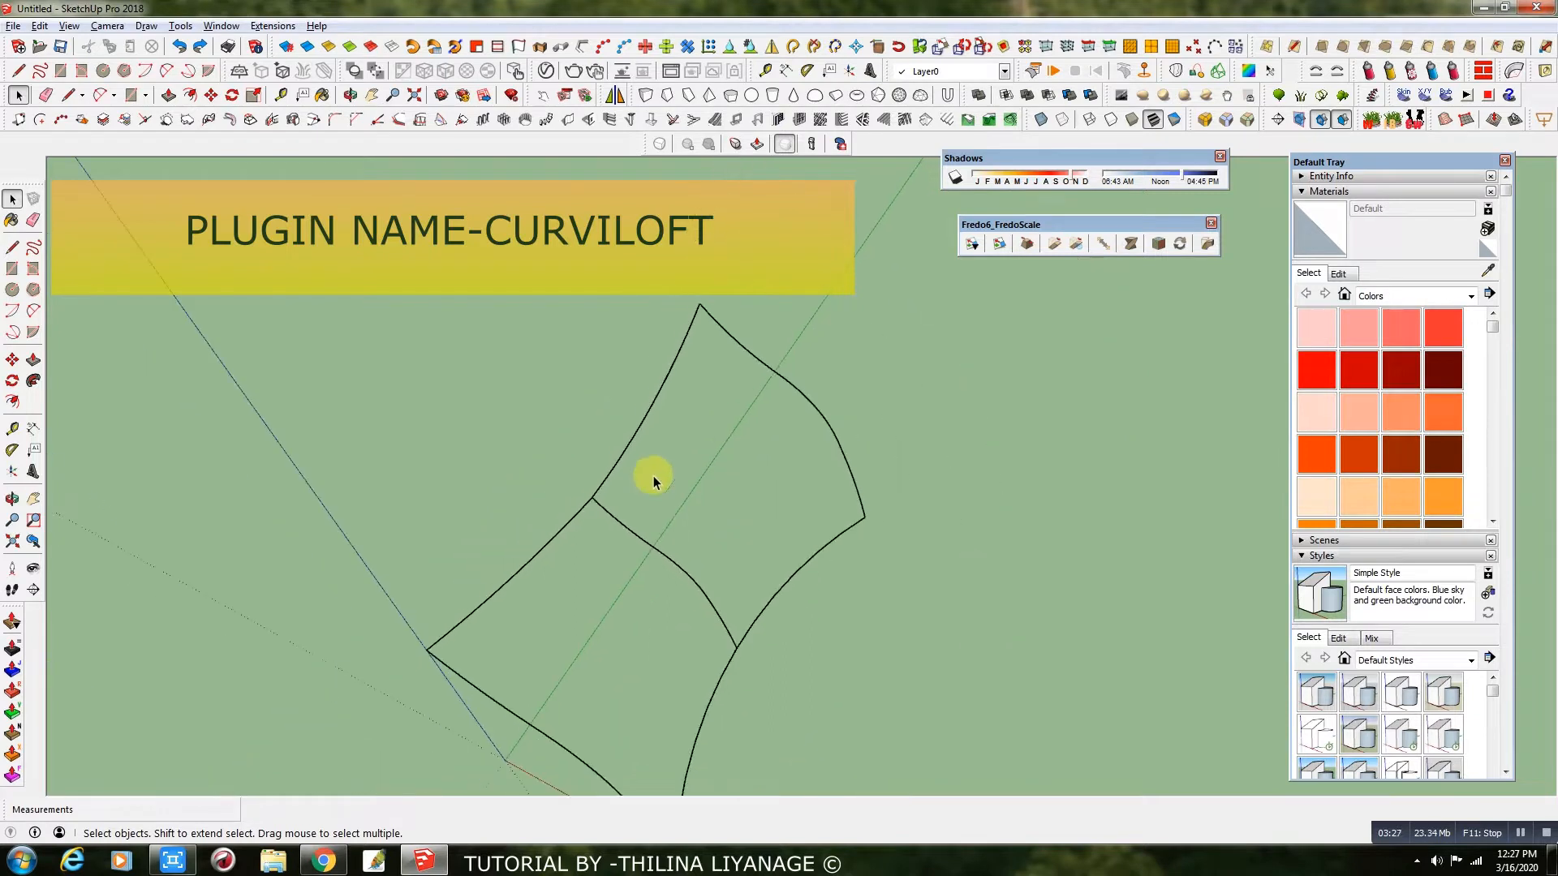
pyautogui.moveTo(557, 261); pyautogui.dragTo(934, 664)
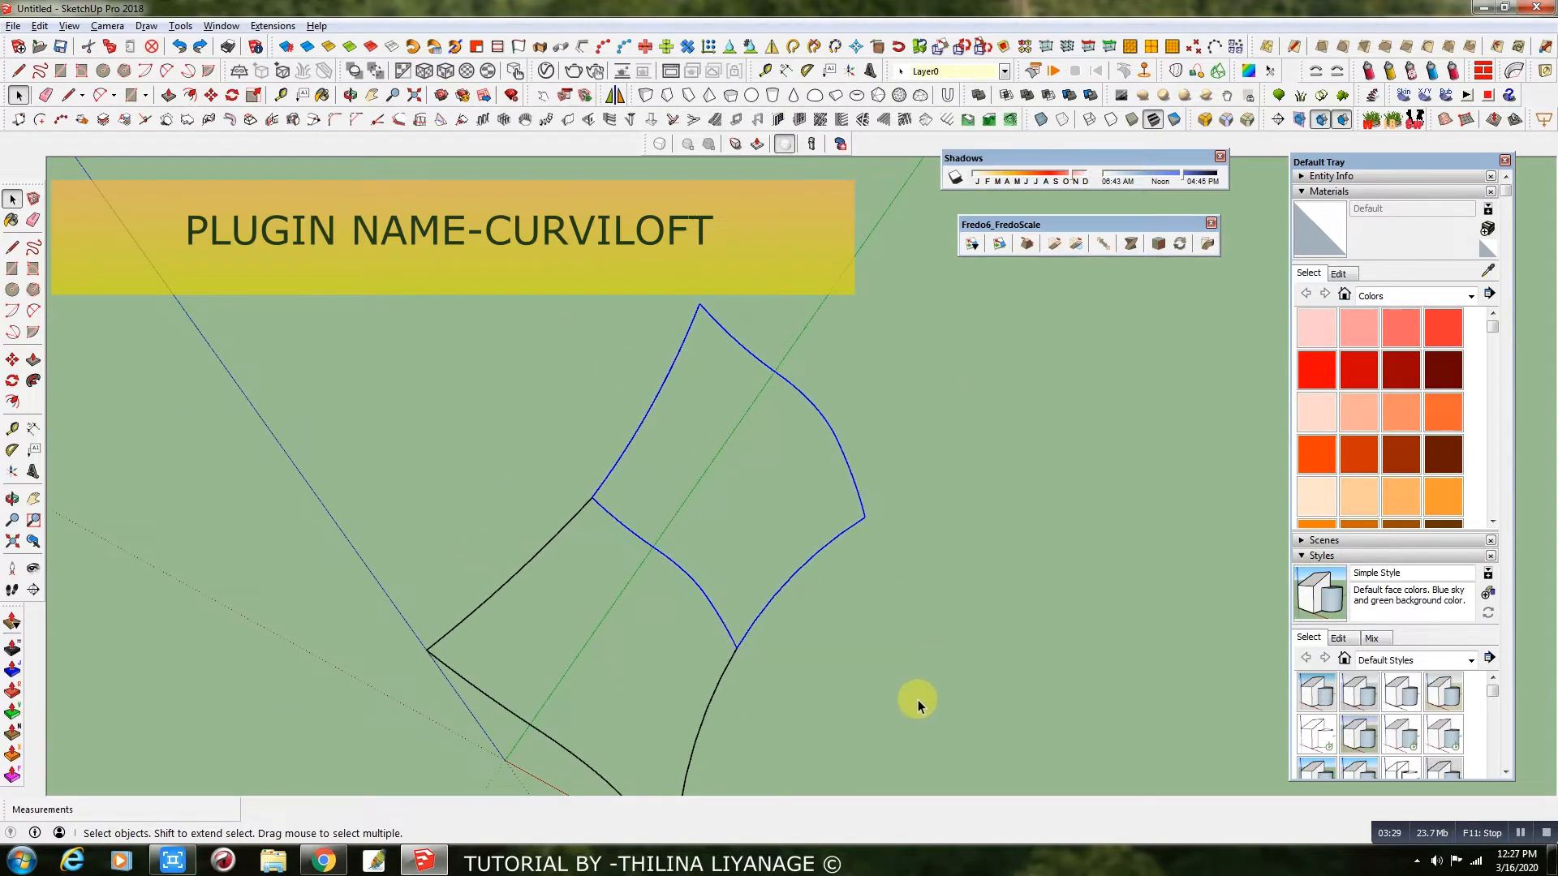
pyautogui.click(1184, 73)
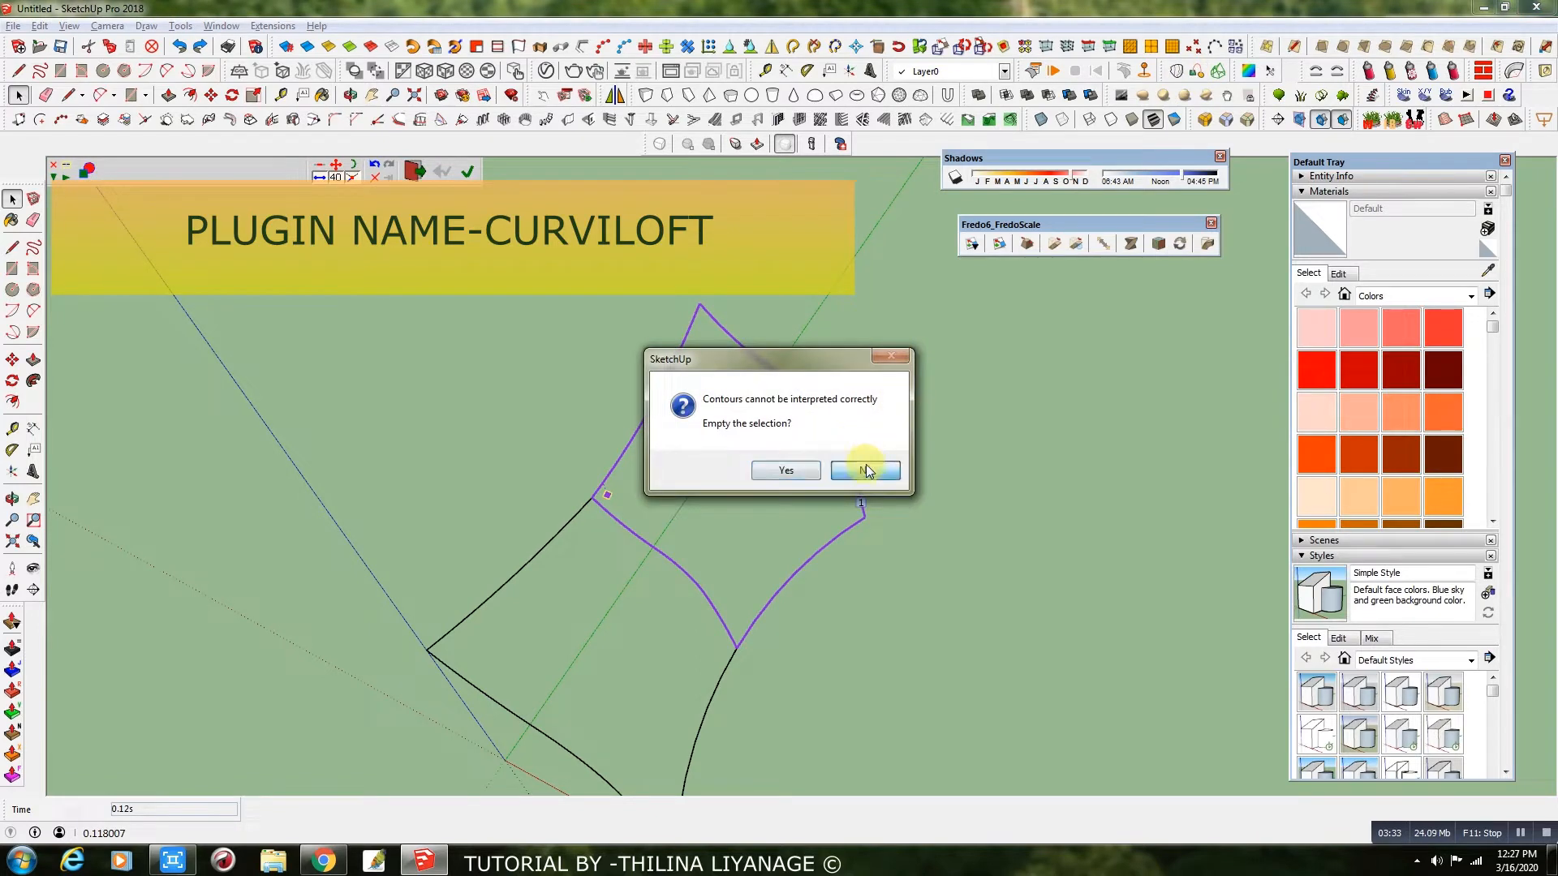
pyautogui.click(866, 471)
pyautogui.click(811, 432)
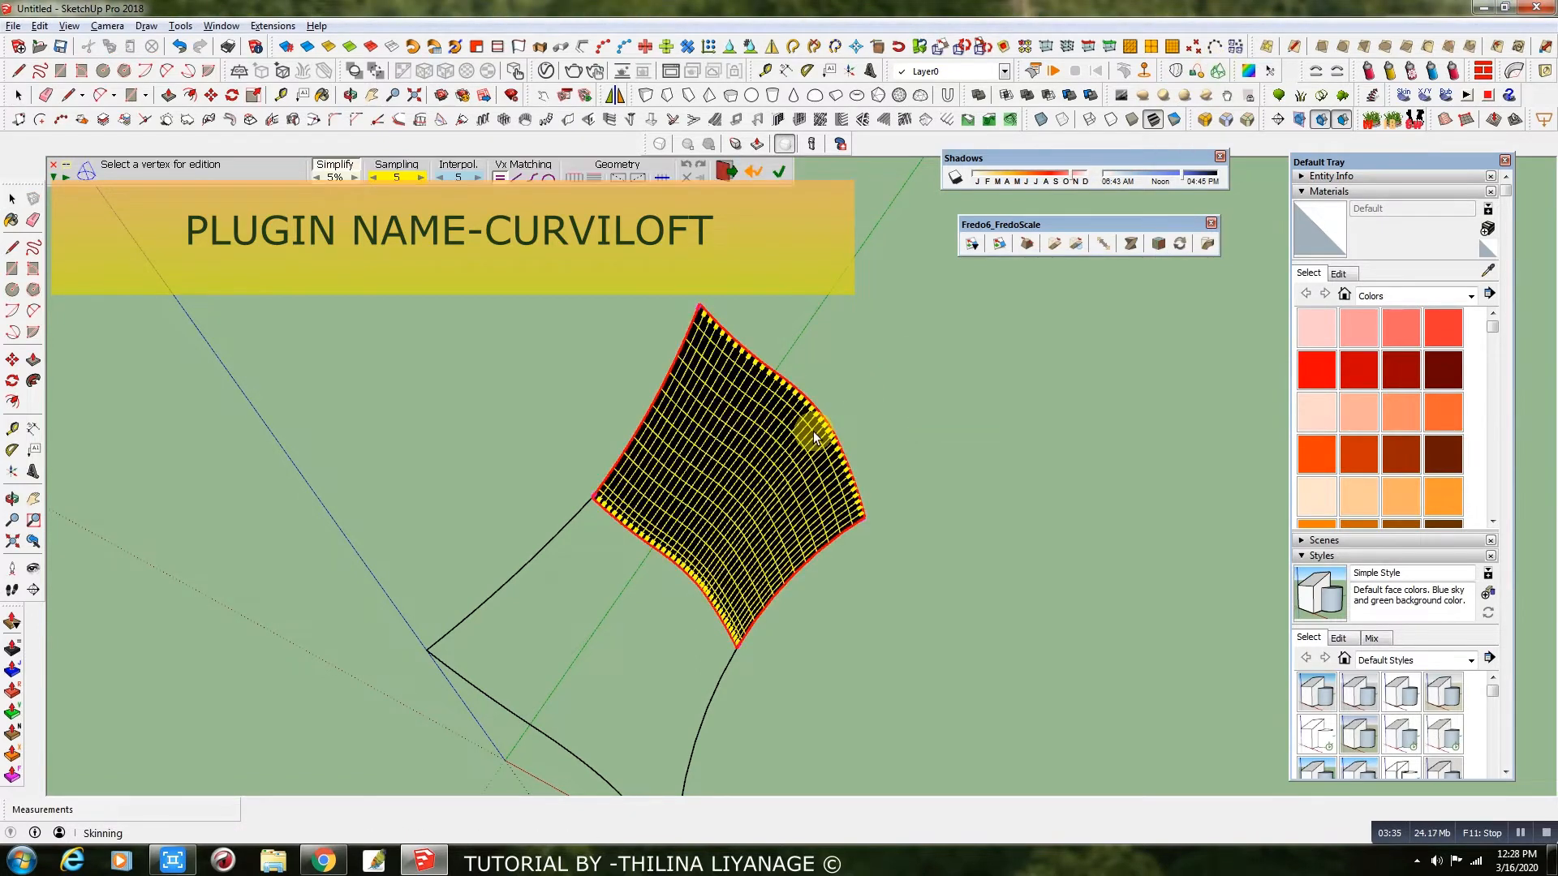
pyautogui.moveTo(839, 525); pyautogui.dragTo(602, 407, button='middle')
# Skin the near bay's four boundary curves with Curviloft
pyautogui.click(18, 95)
pyautogui.moveTo(532, 365); pyautogui.dragTo(718, 696)
pyautogui.scroll(-2, 427, 273)
pyautogui.keyDown('ctrl'); pyautogui.moveTo(383, 570); pyautogui.dragTo(388, 575); pyautogui.keyUp('ctrl')
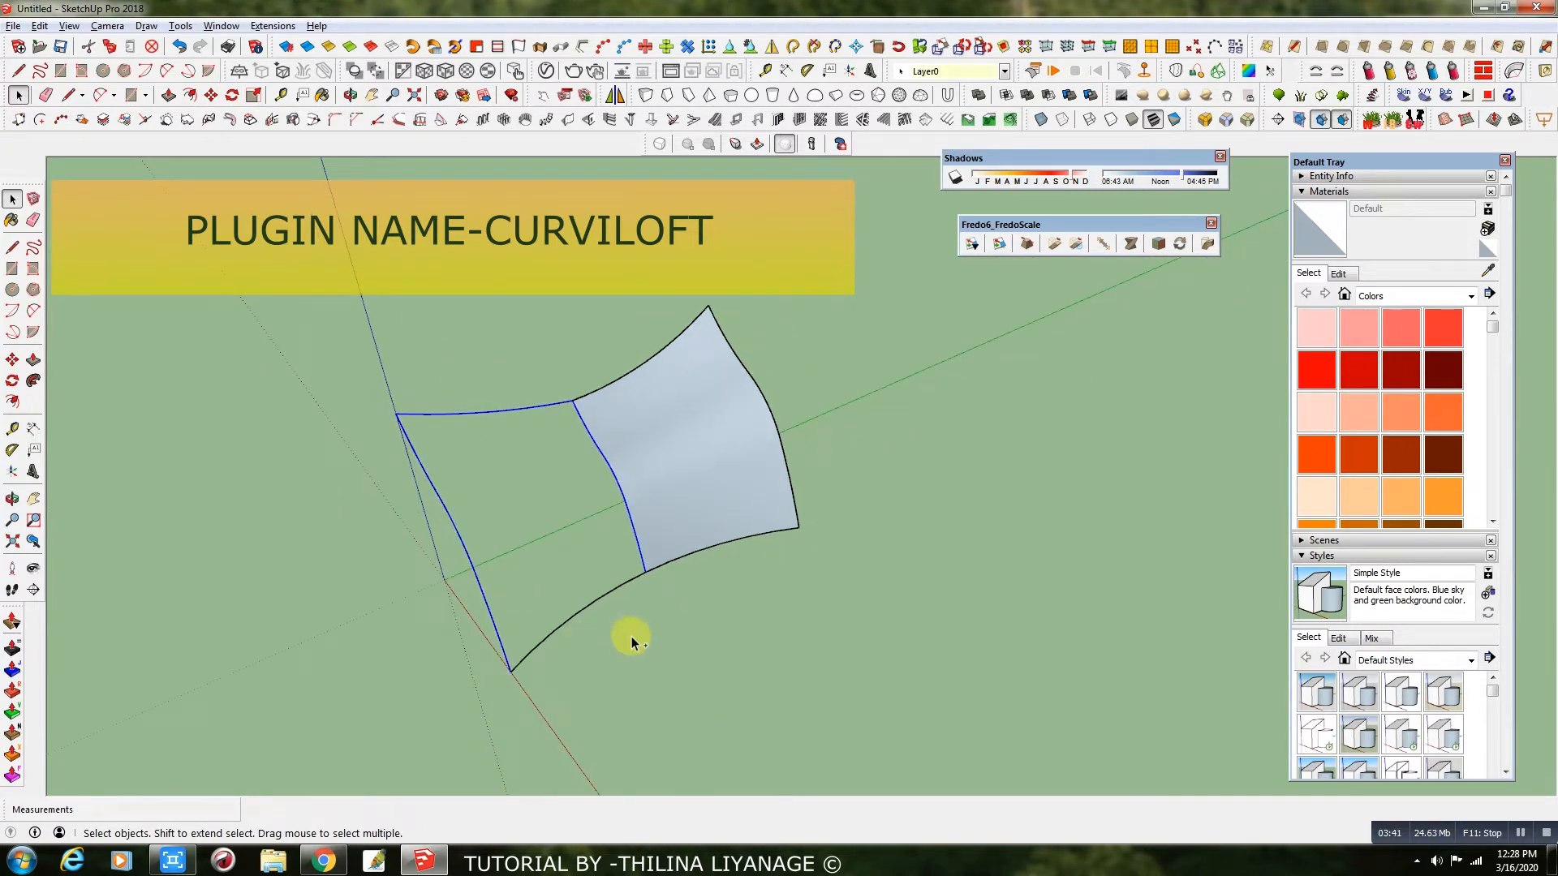
pyautogui.click(1209, 74)
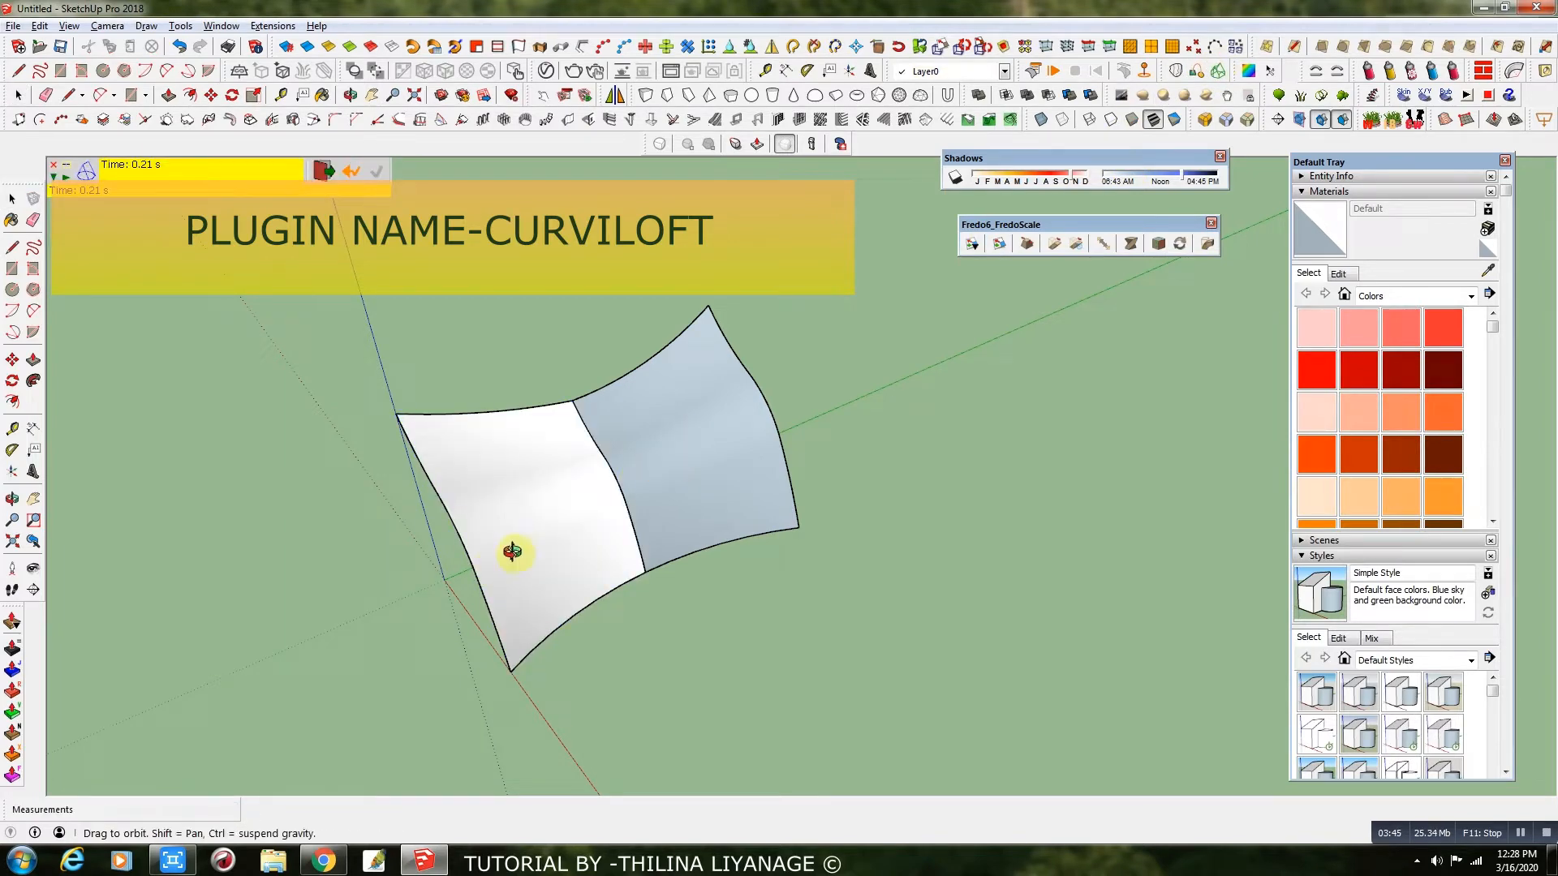
pyautogui.moveTo(496, 564); pyautogui.dragTo(752, 438, button='middle')
# Reverse the faces inside the far bay's skin group so its orientation matches the near bay, and close the group
pyautogui.click(17, 94)
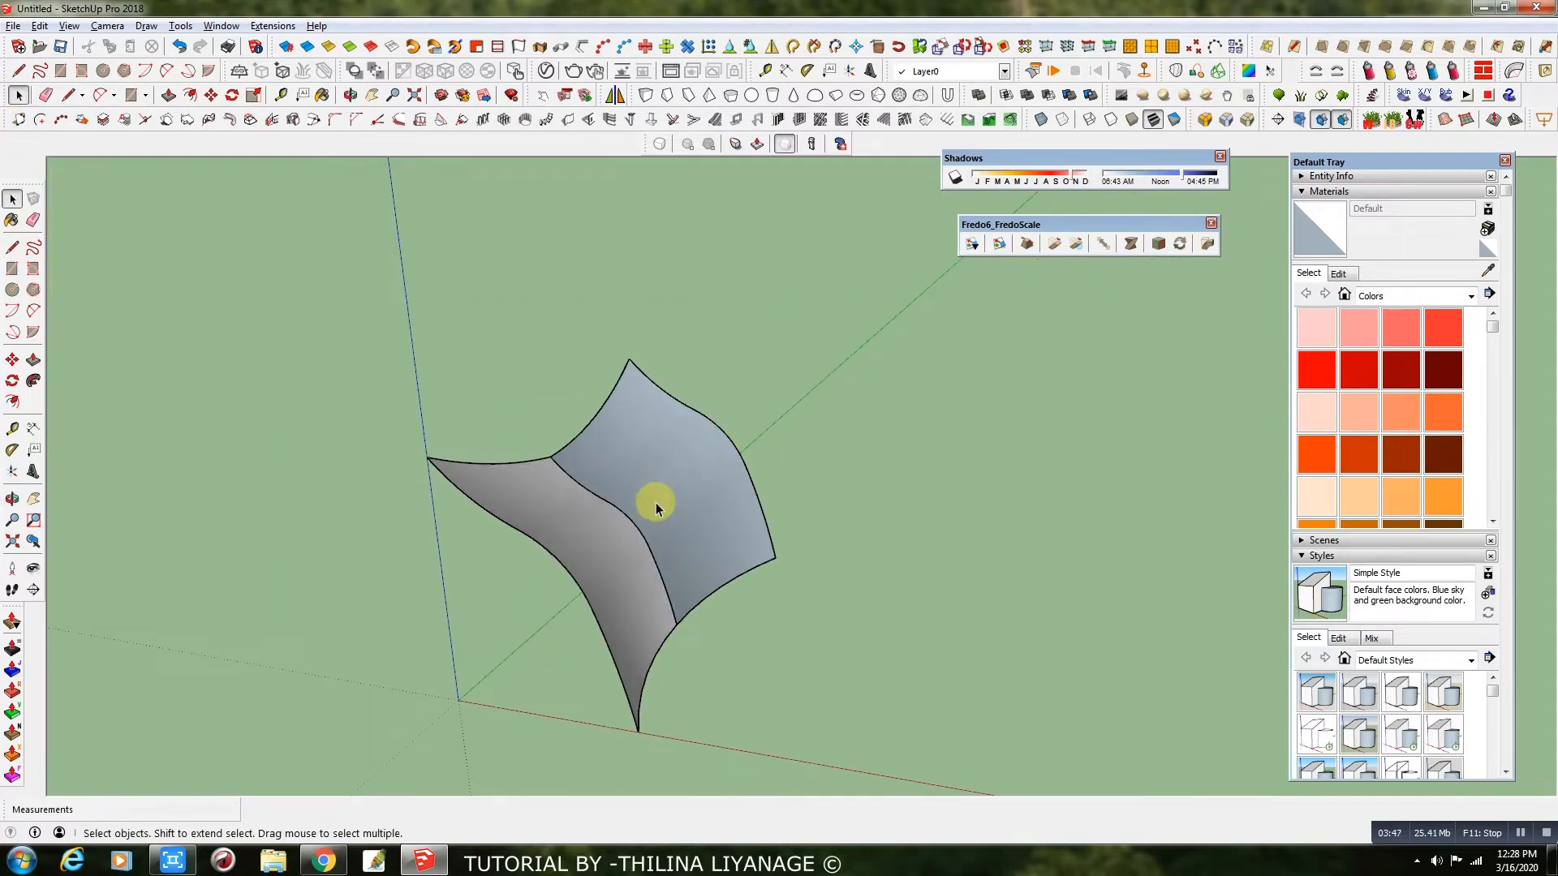
pyautogui.click(659, 502)
pyautogui.doubleClick(654, 501)
pyautogui.rightClick(659, 498)
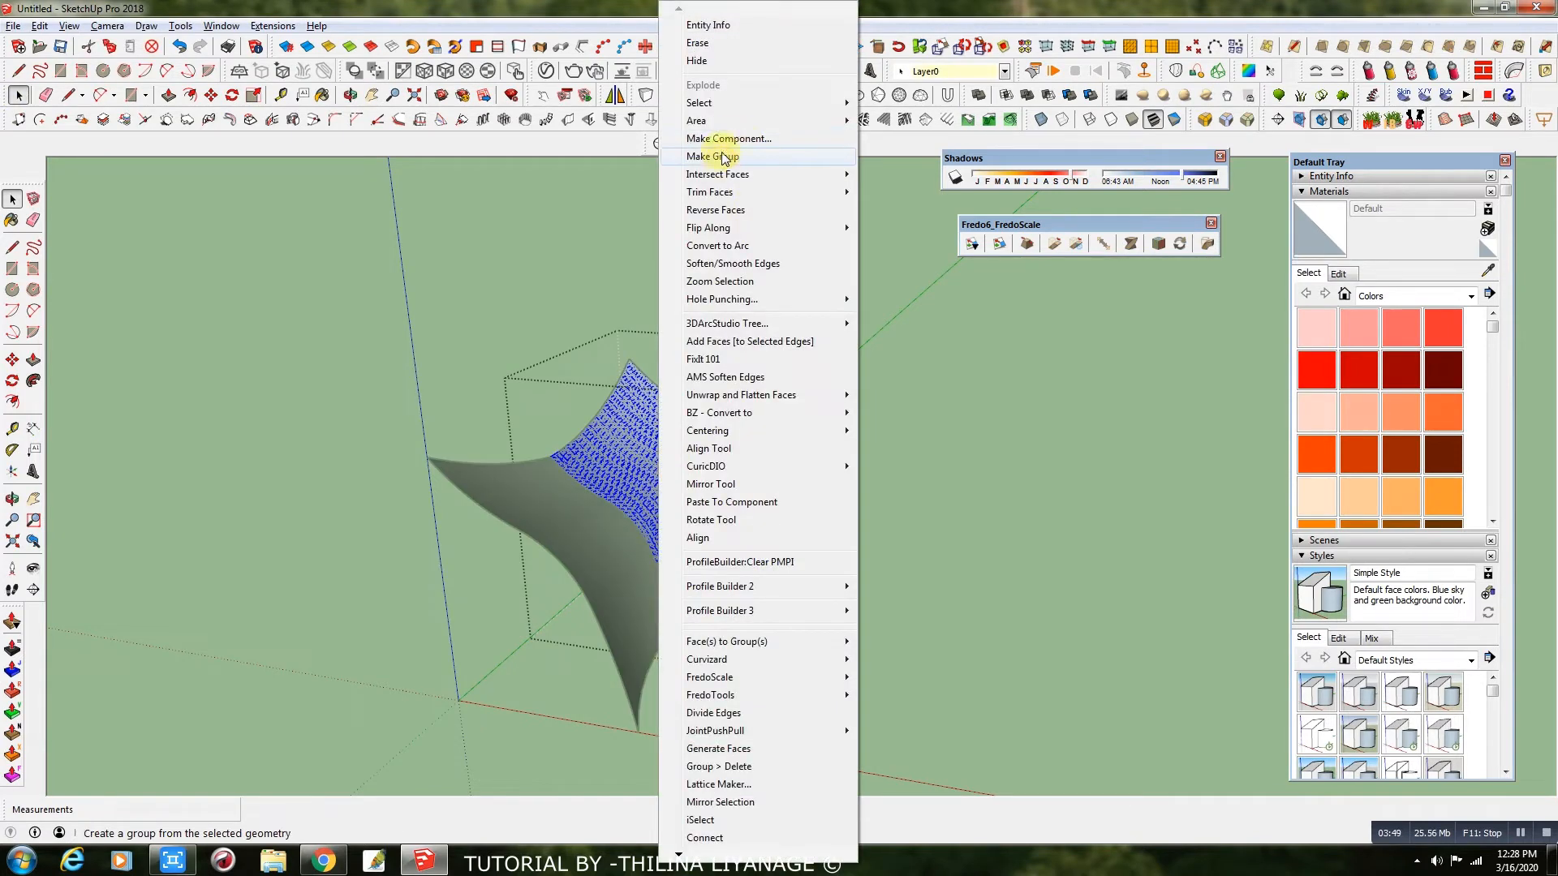
pyautogui.click(728, 211)
pyautogui.click(805, 343)
pyautogui.moveTo(719, 505); pyautogui.dragTo(628, 493, button='middle')
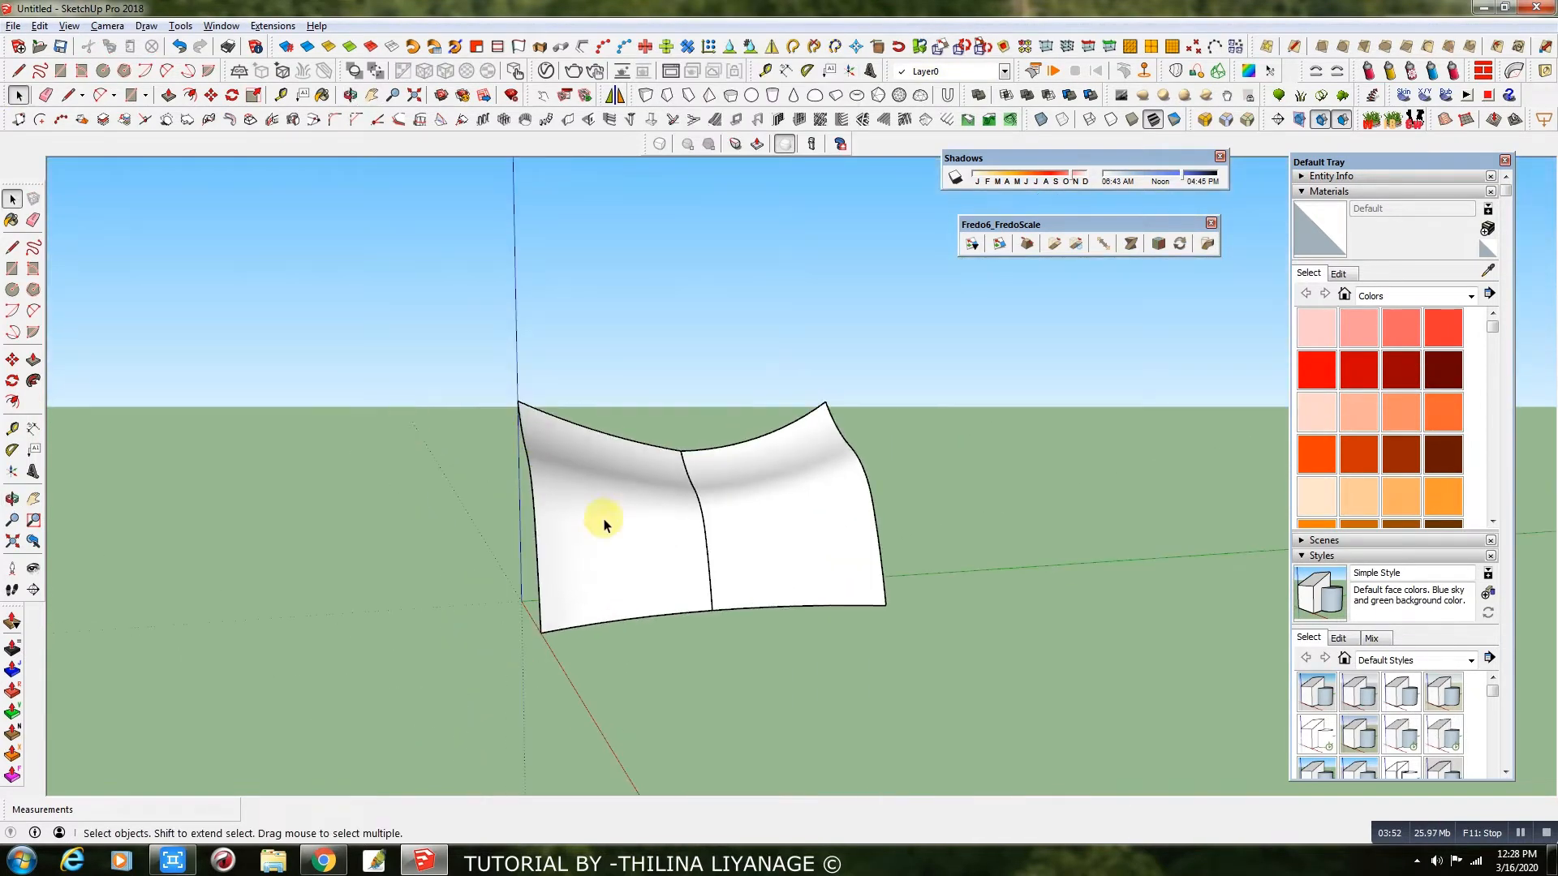
# Group the vertical end-wall face beneath the near bay's outer curve together with its edges
pyautogui.scroll(3, 624, 523)
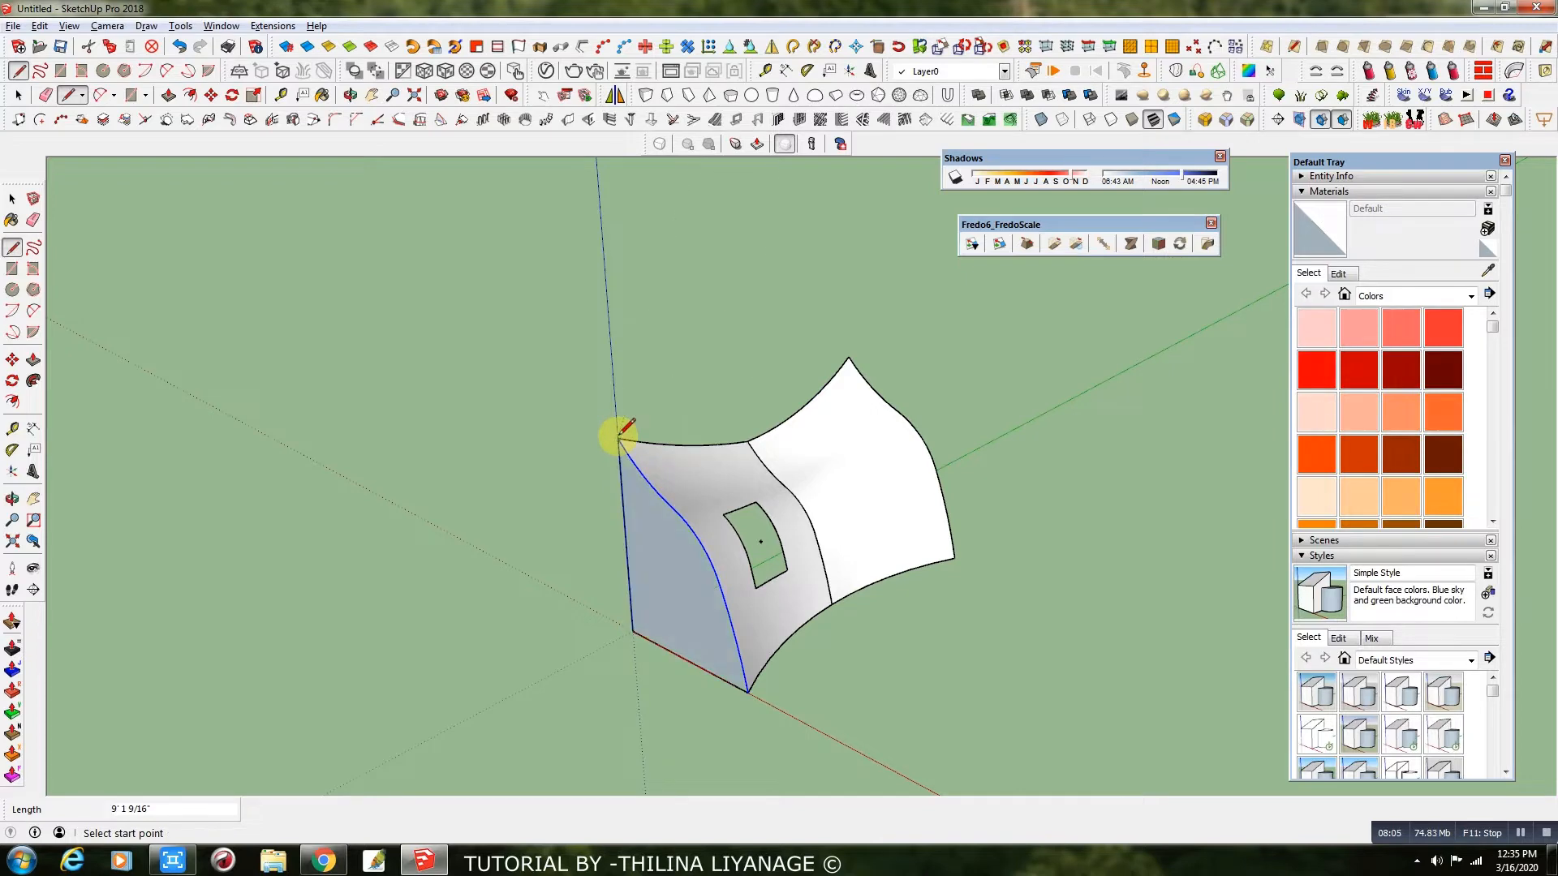
pyautogui.click(18, 95)
pyautogui.scroll(3, 714, 629)
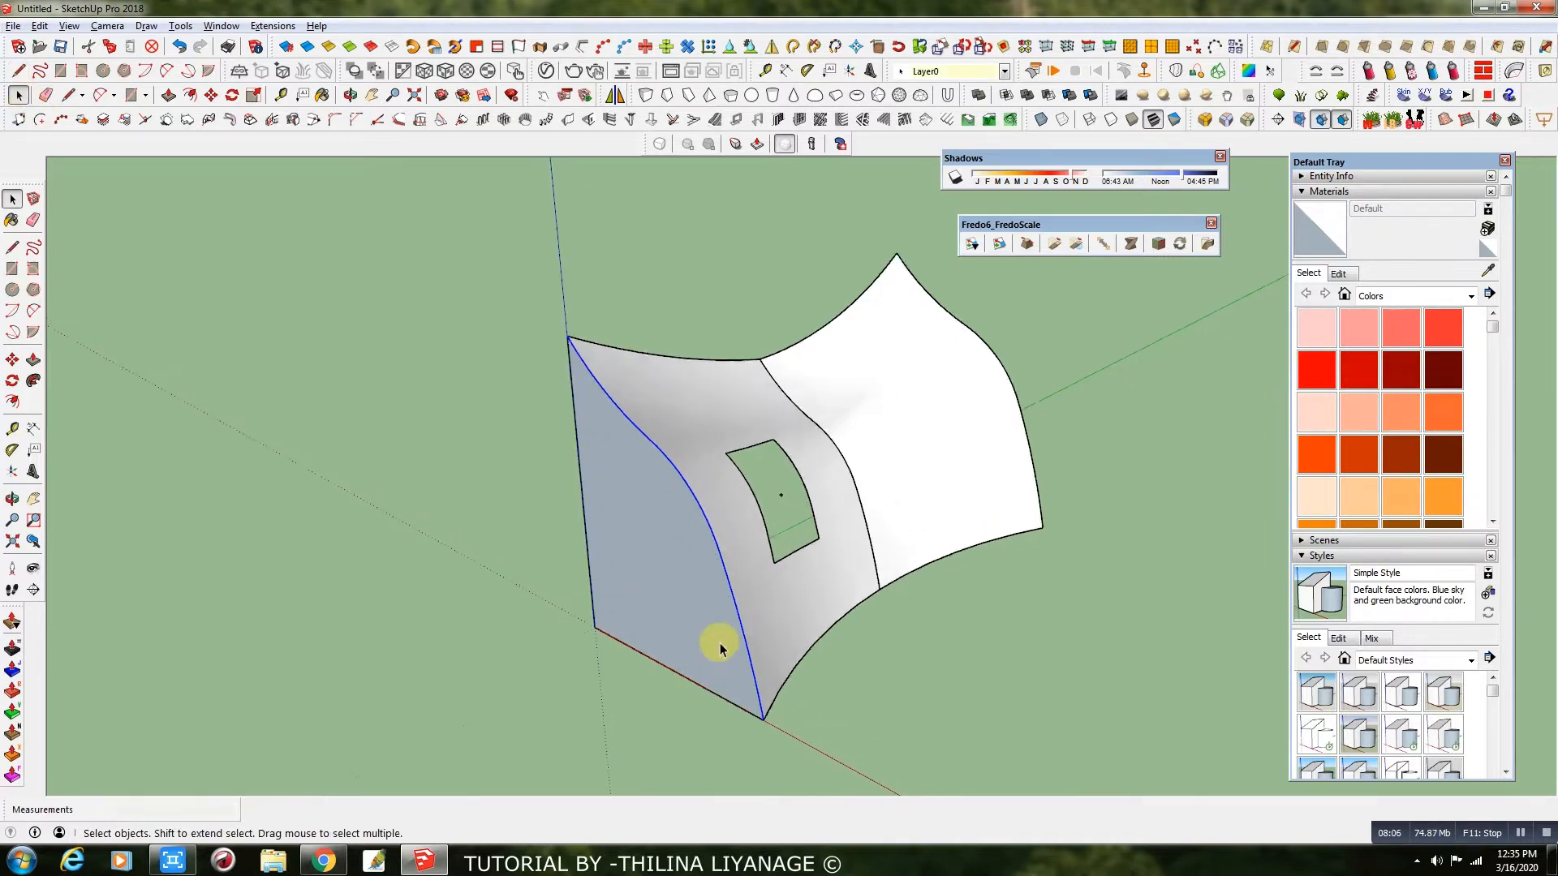
pyautogui.moveTo(728, 617); pyautogui.dragTo(656, 571, button='middle')
pyautogui.click(655, 570)
pyautogui.rightClick(656, 571)
pyautogui.click(730, 161)
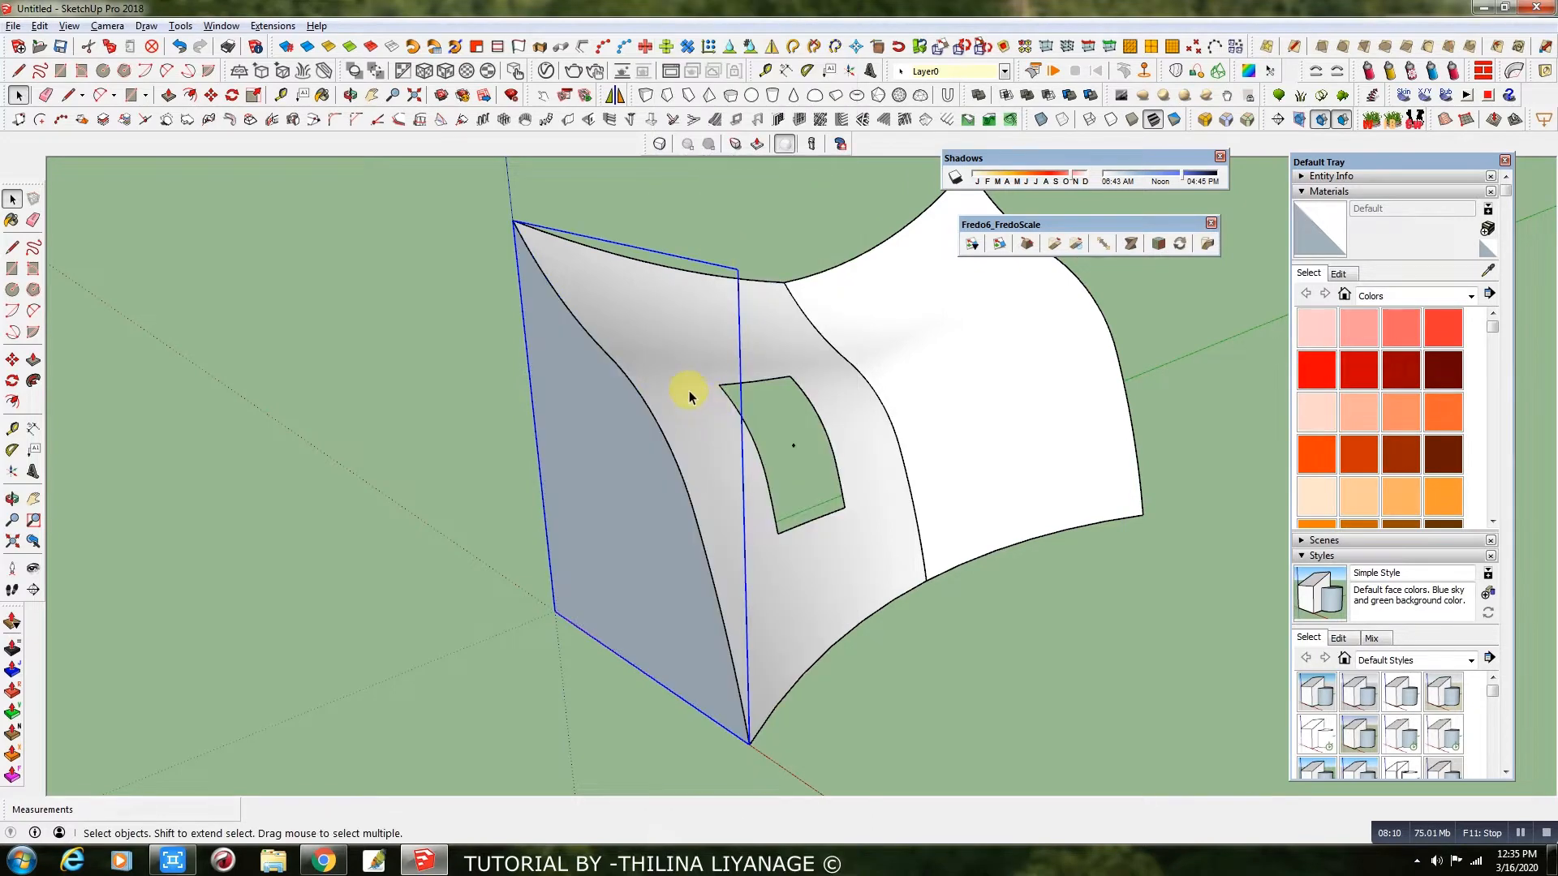
# Offset the near bay skin's outer boundary inward along the surface with the Tools on Surface Offset
pyautogui.click(737, 536)
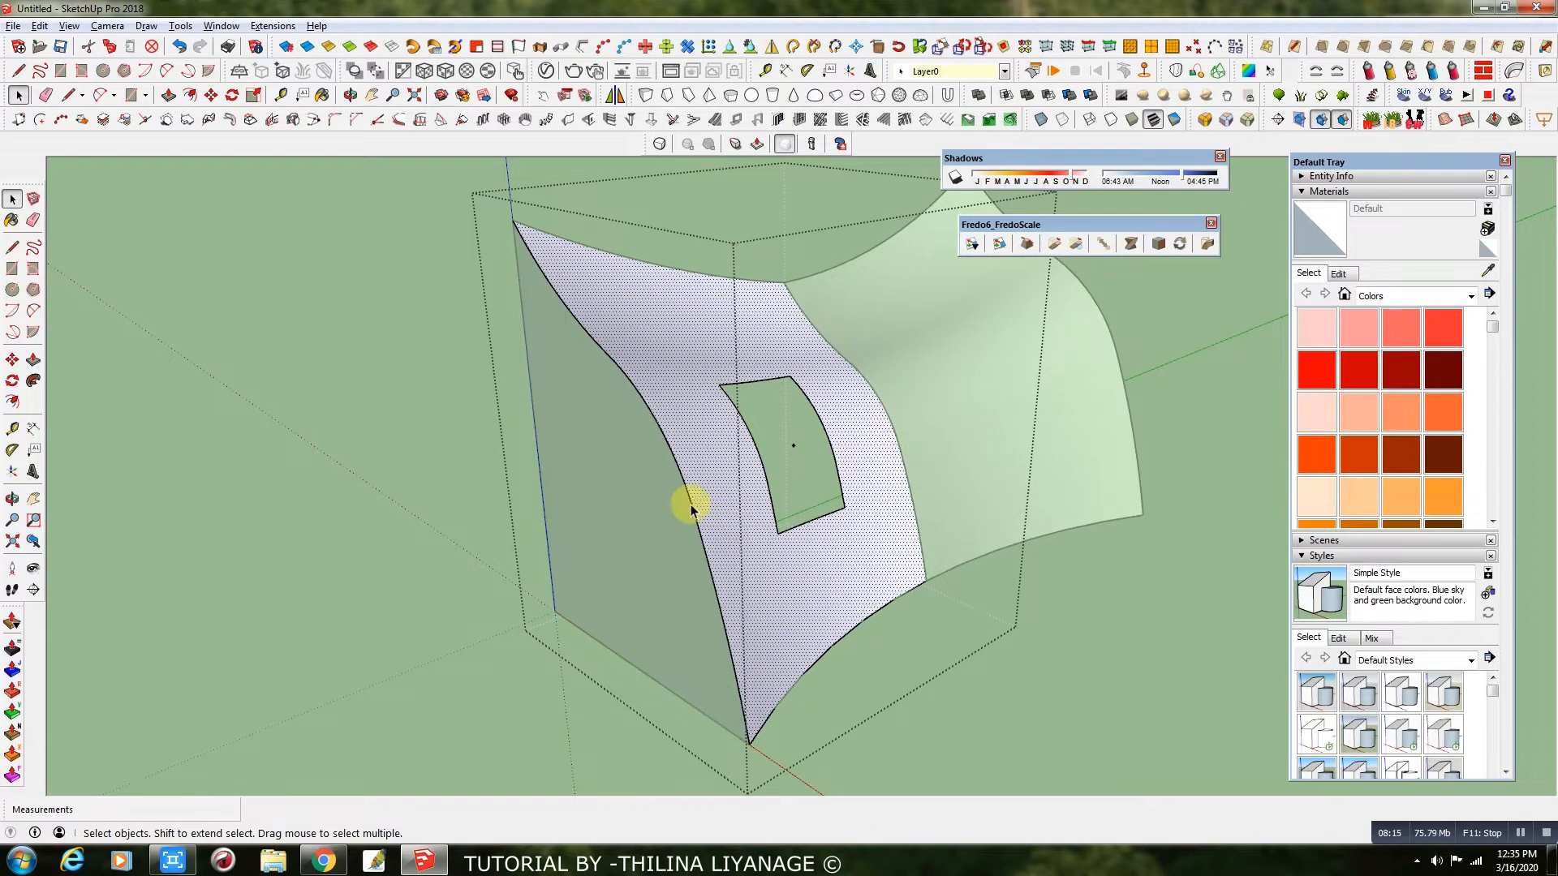
pyautogui.click(1499, 50)
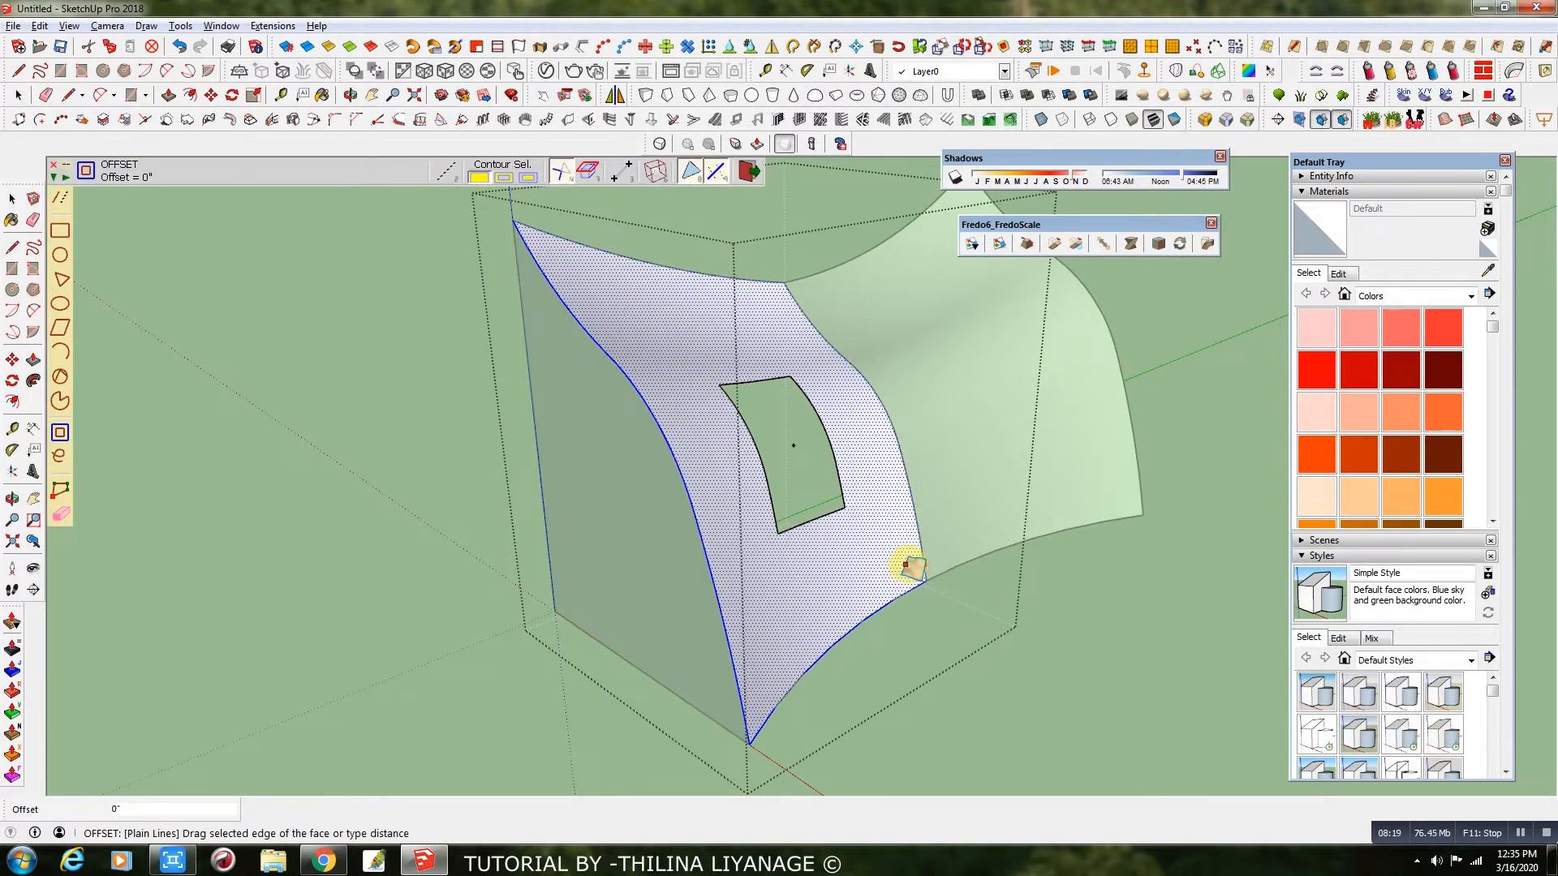
pyautogui.moveTo(899, 576)
pyautogui.mouseDown()
pyautogui.moveTo(887, 584)
pyautogui.moveTo(913, 581)
pyautogui.mouseUp()
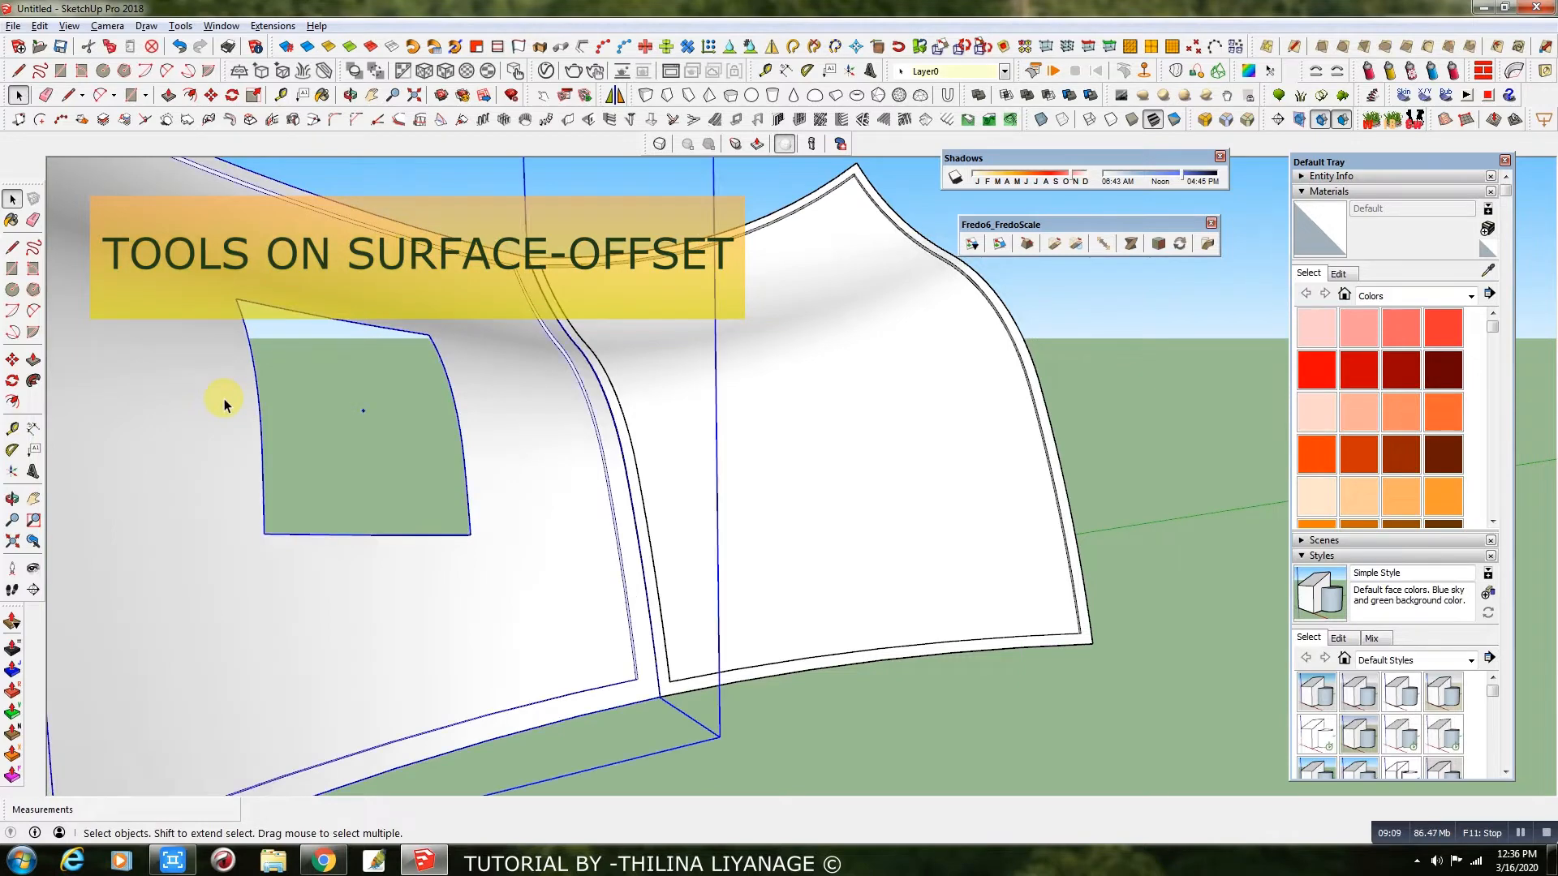
# Offset the window opening's edges outward about 3 1/4" along the near bay's surface with Tools on Surface
pyautogui.doubleClick(224, 399)
pyautogui.moveTo(195, 268); pyautogui.dragTo(491, 568)
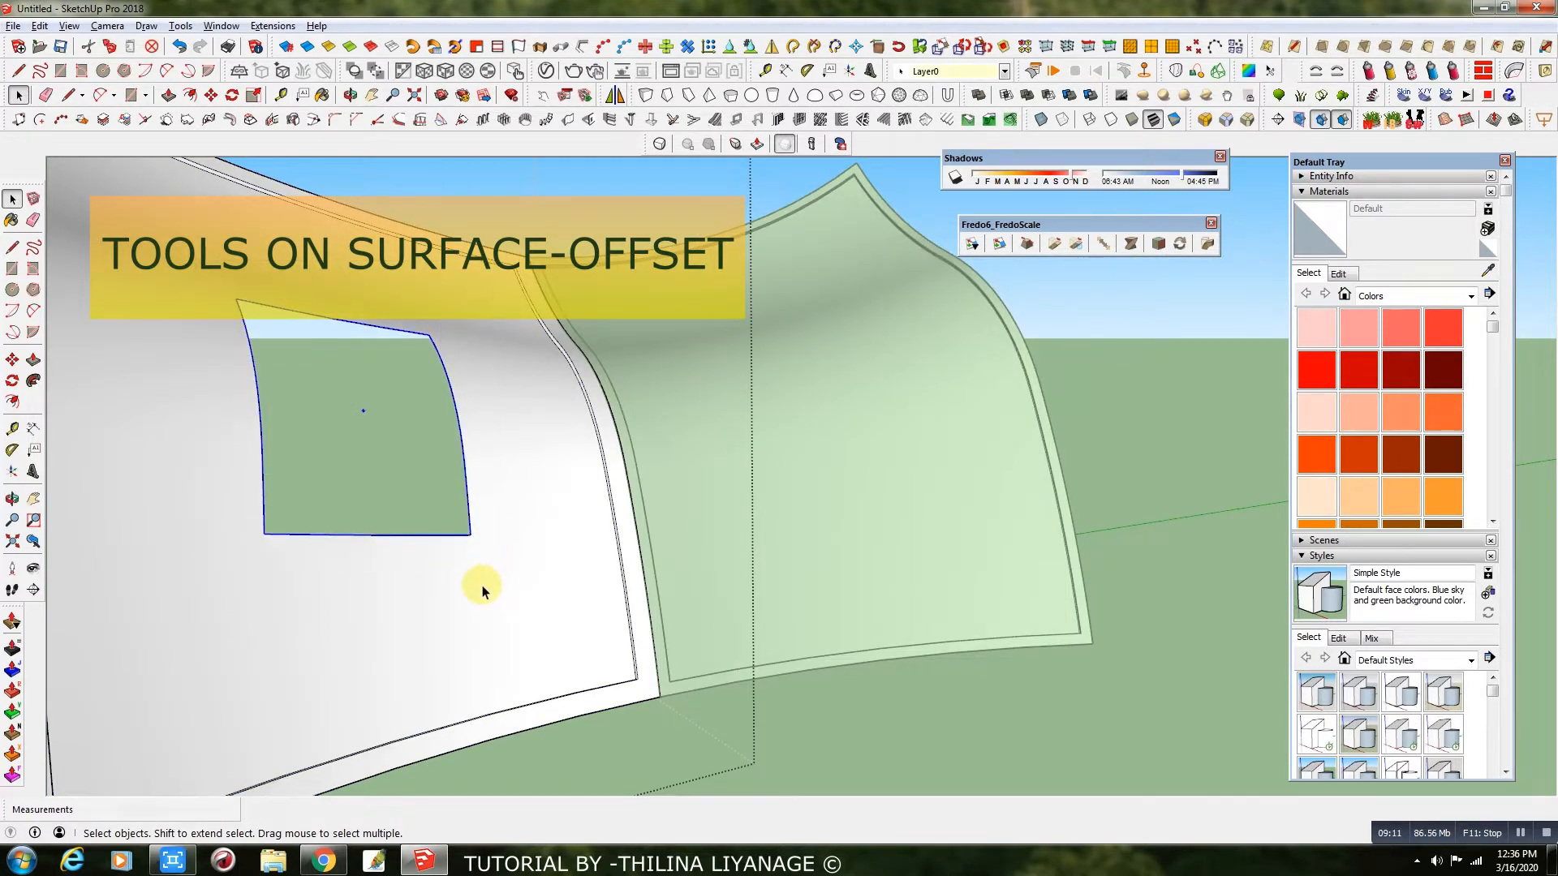
pyautogui.click(1497, 47)
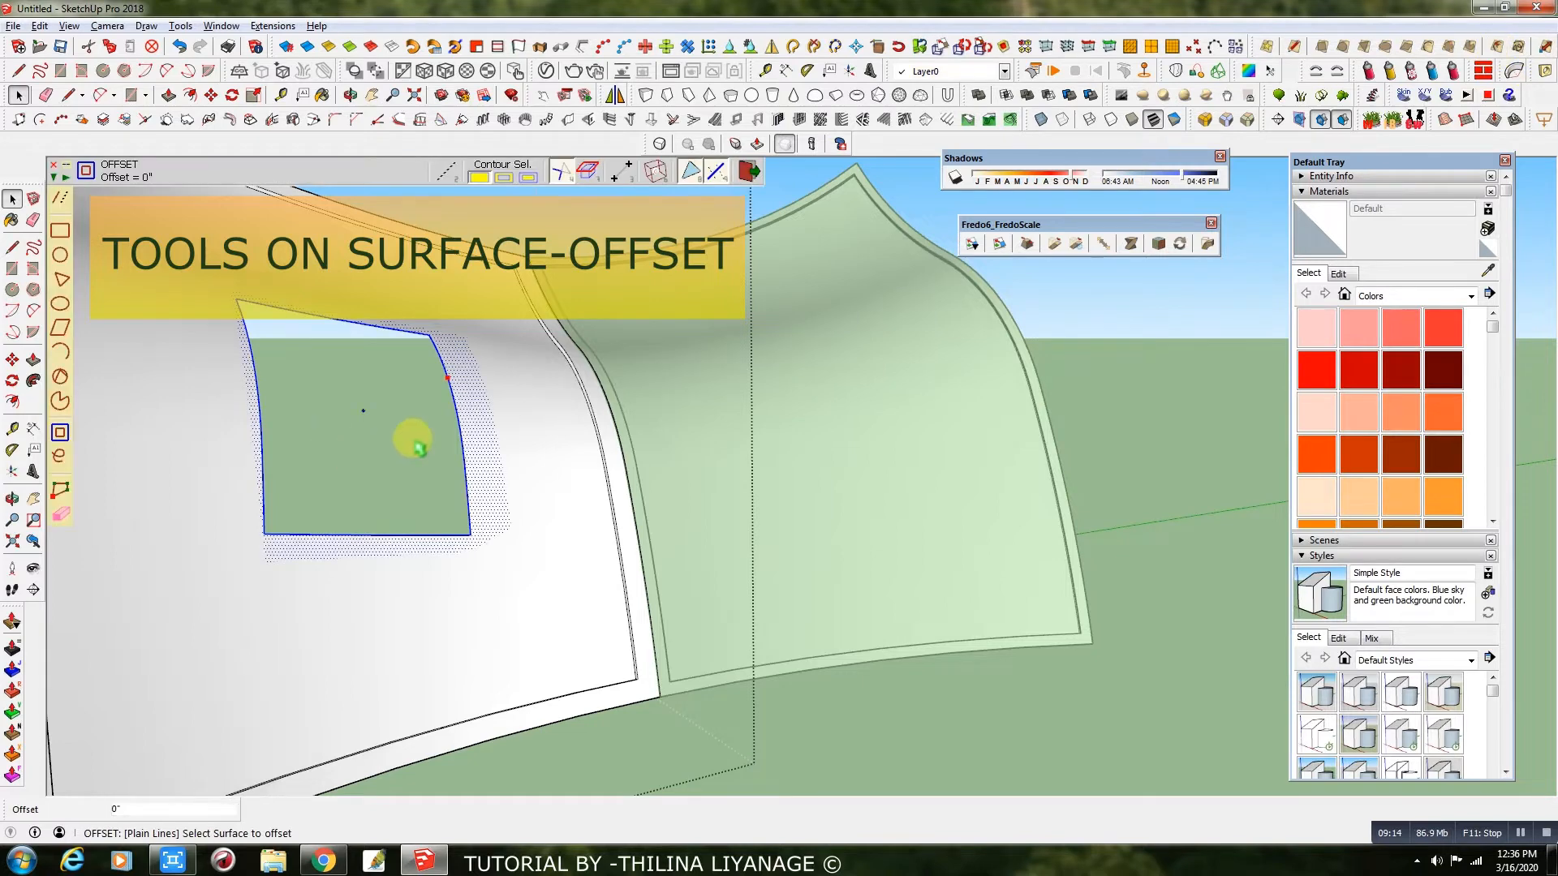
pyautogui.click(467, 391)
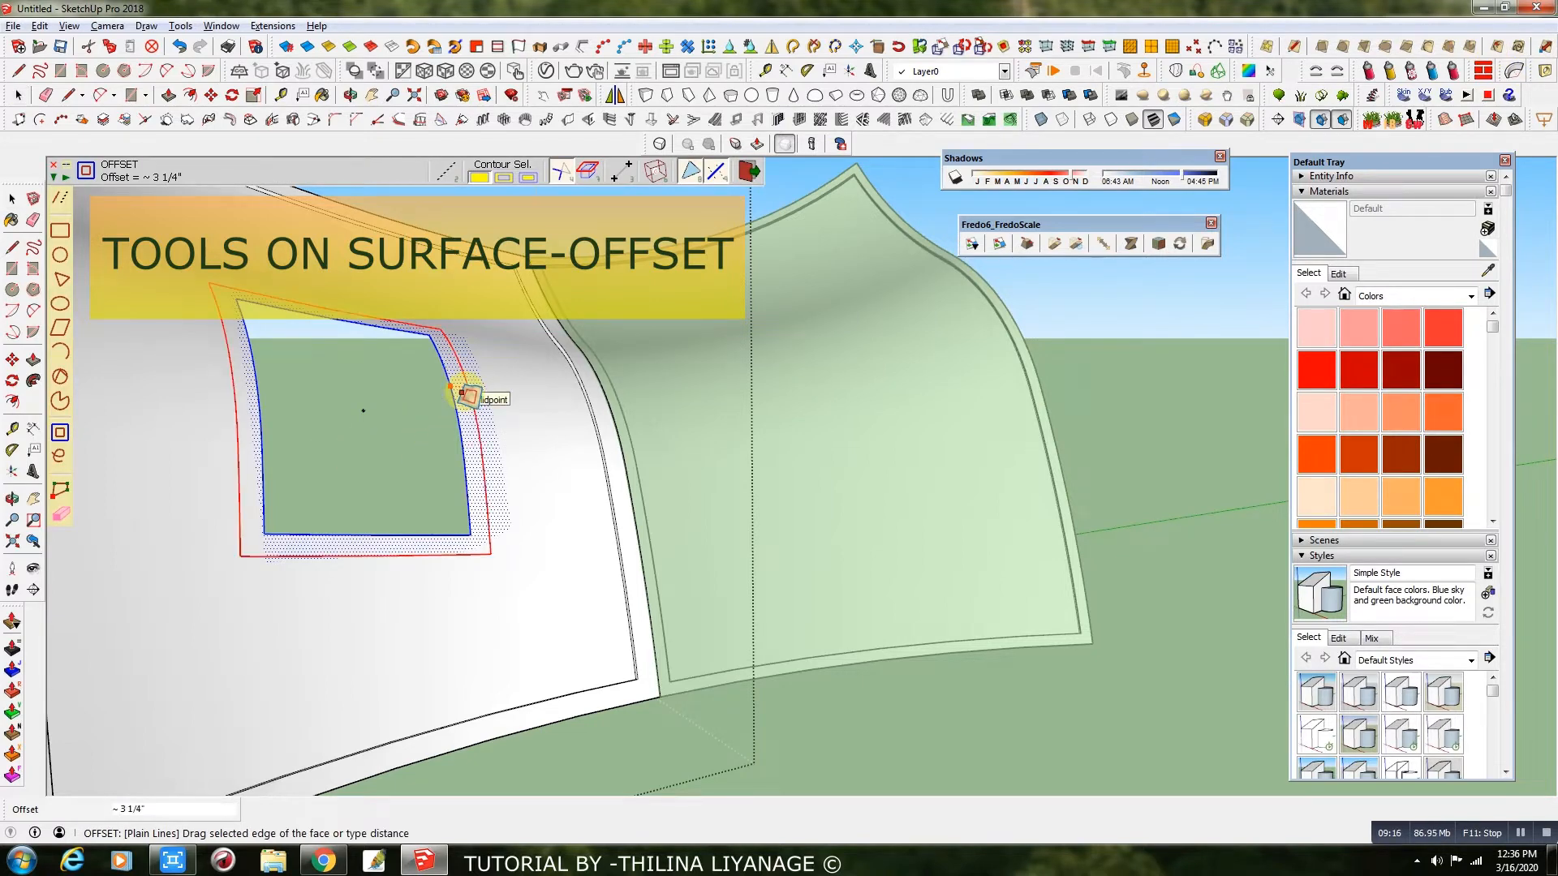
pyautogui.click(469, 397)
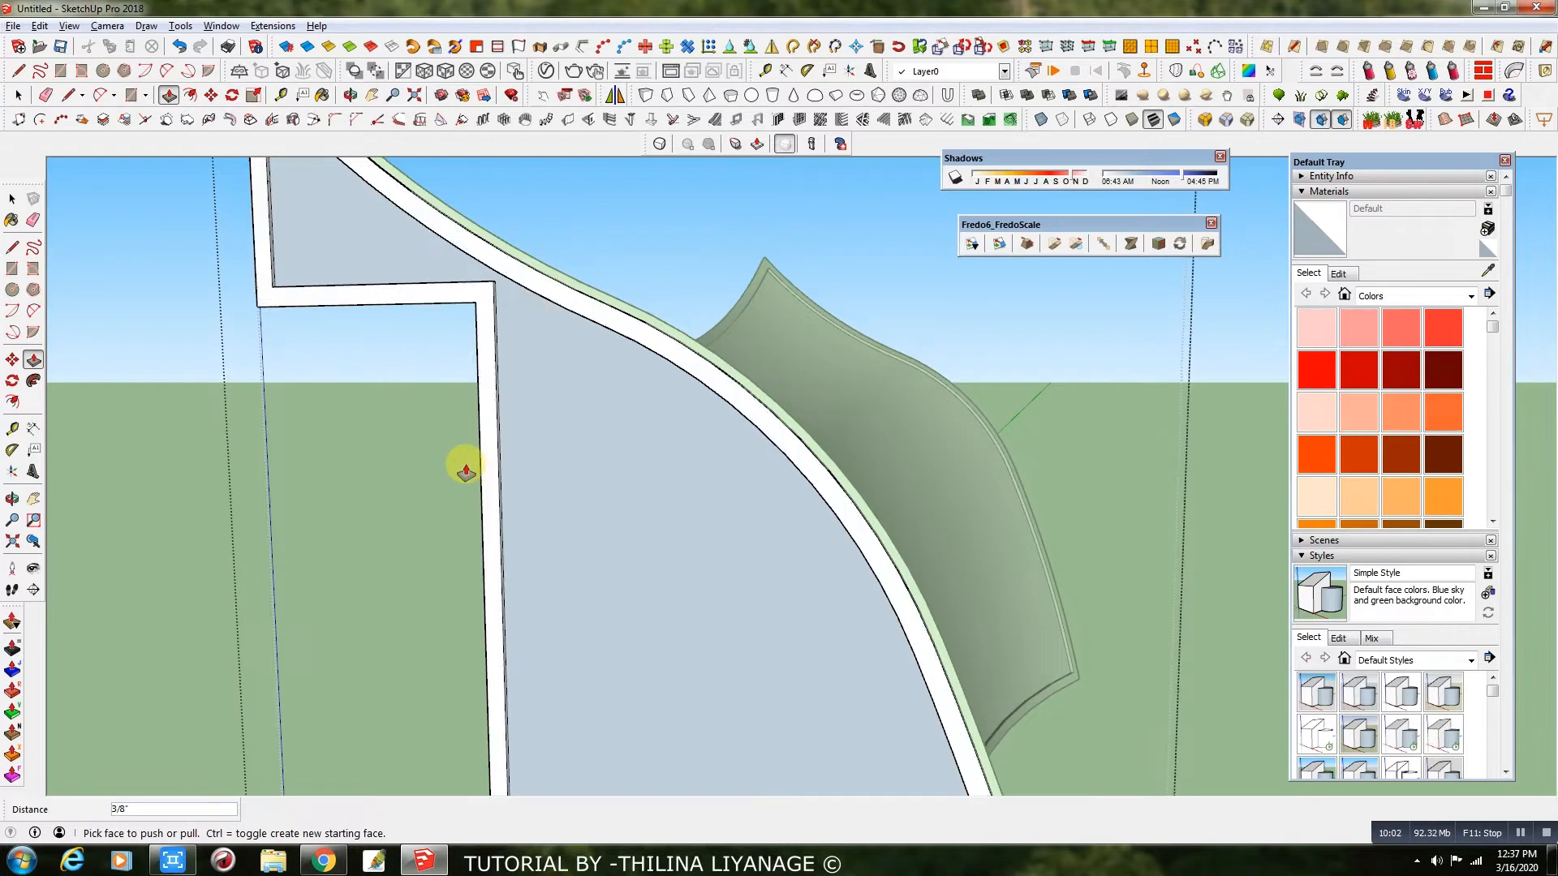
# Close the far bay's open end with a base line along the red axis from its lower corner and a vertical line from its peak
pyautogui.moveTo(467, 471)
pyautogui.mouseDown(button='middle')
pyautogui.moveTo(484, 452)
pyautogui.moveTo(375, 452)
pyautogui.moveTo(514, 400)
pyautogui.moveTo(477, 475)
pyautogui.mouseUp(button='middle')
pyautogui.click(18, 95)
pyautogui.click(268, 317)
pyautogui.scroll(-2, 522, 504)
pyautogui.moveTo(531, 527); pyautogui.dragTo(879, 424, button='middle')
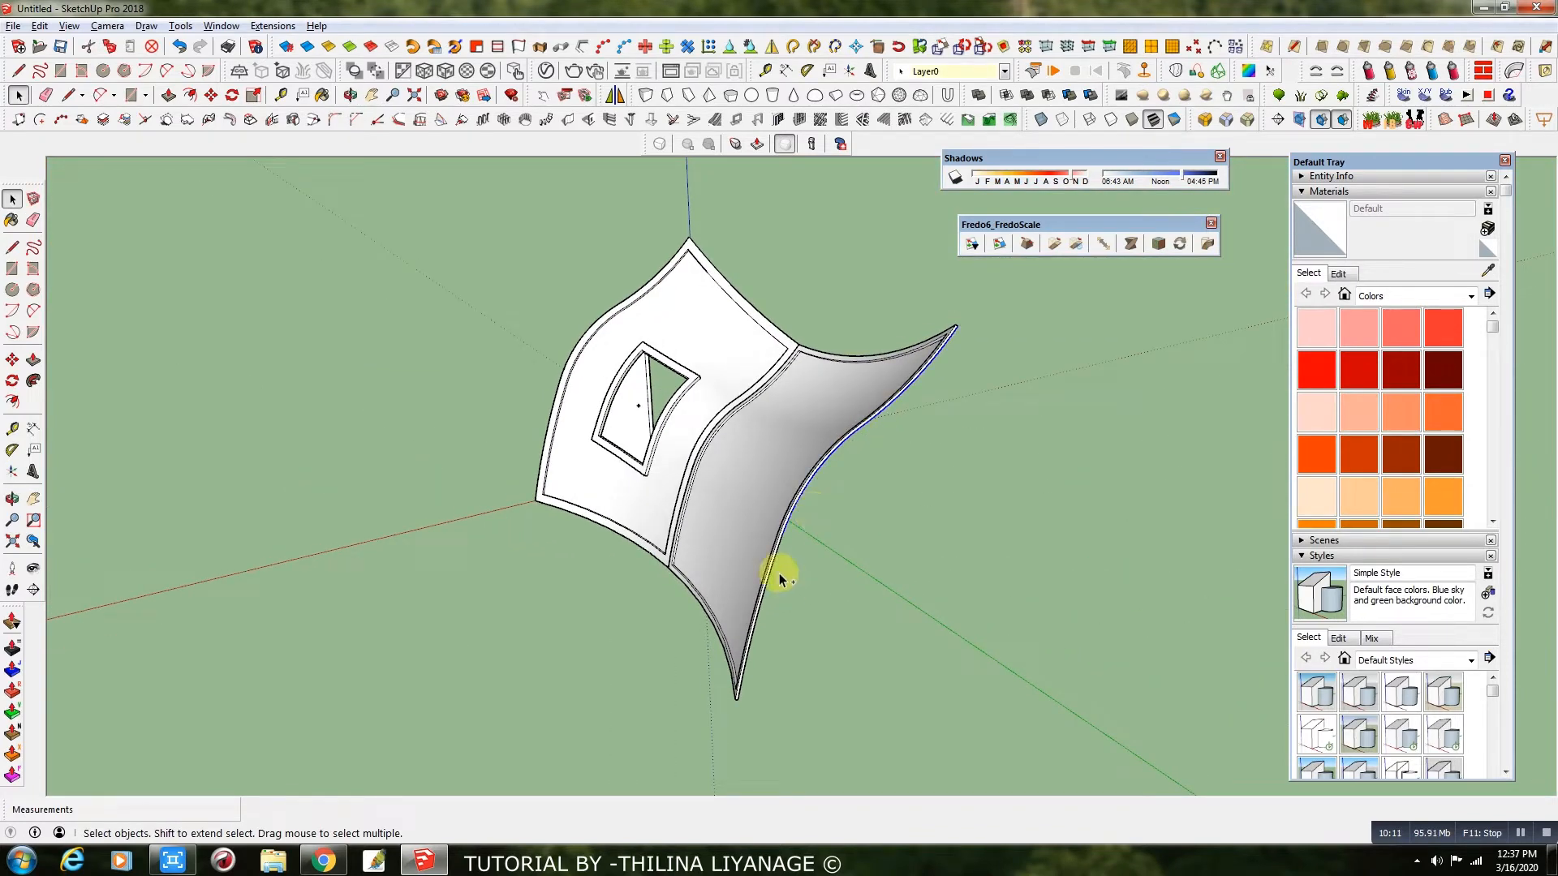
pyautogui.scroll(-4, 778, 554)
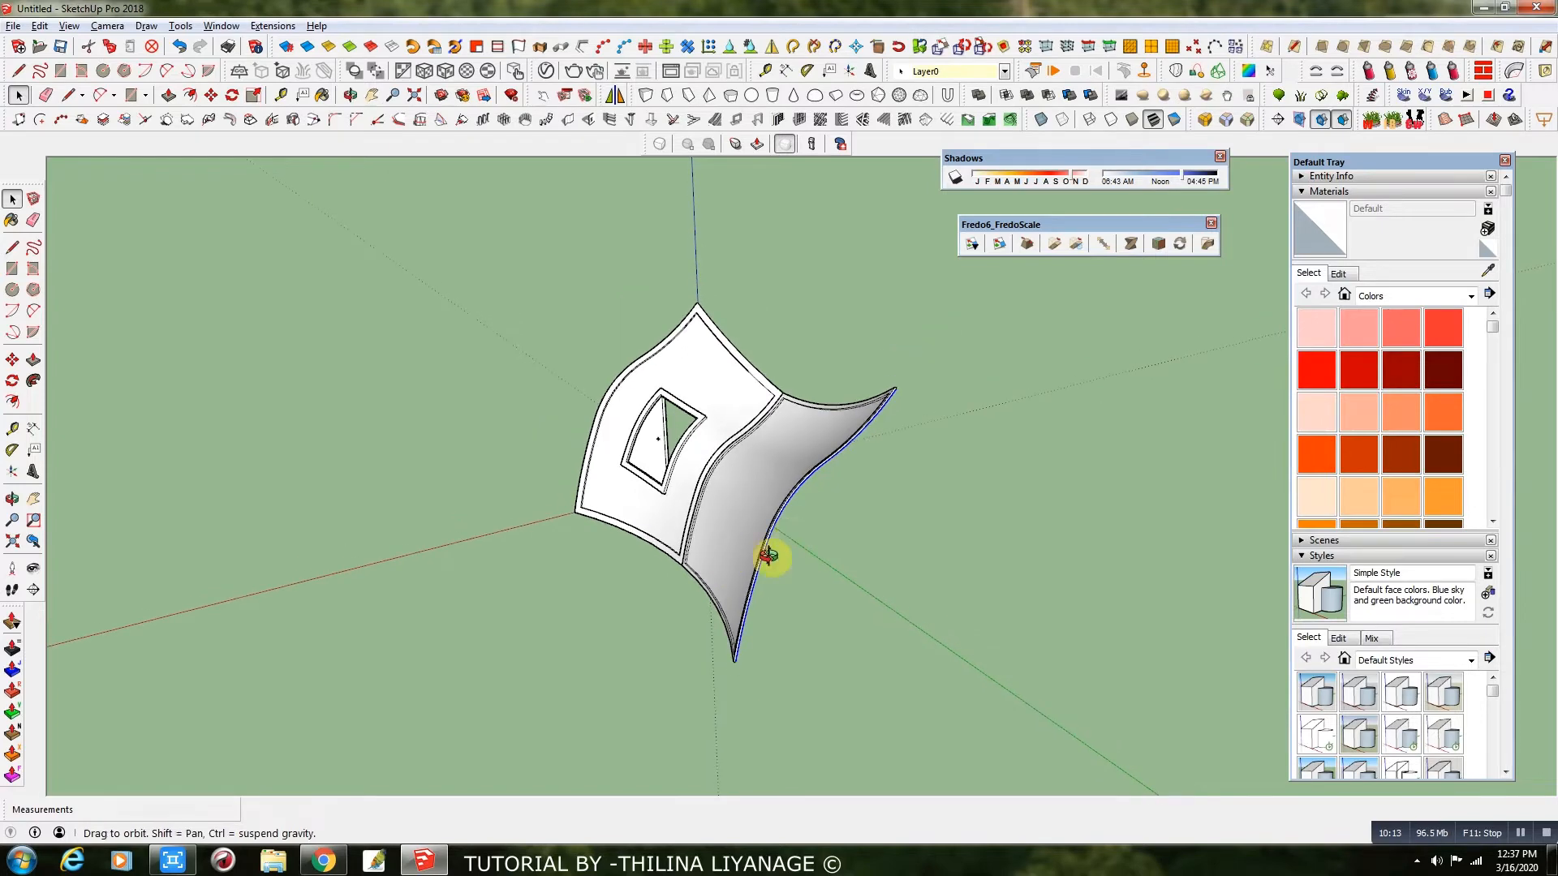
pyautogui.press('l')
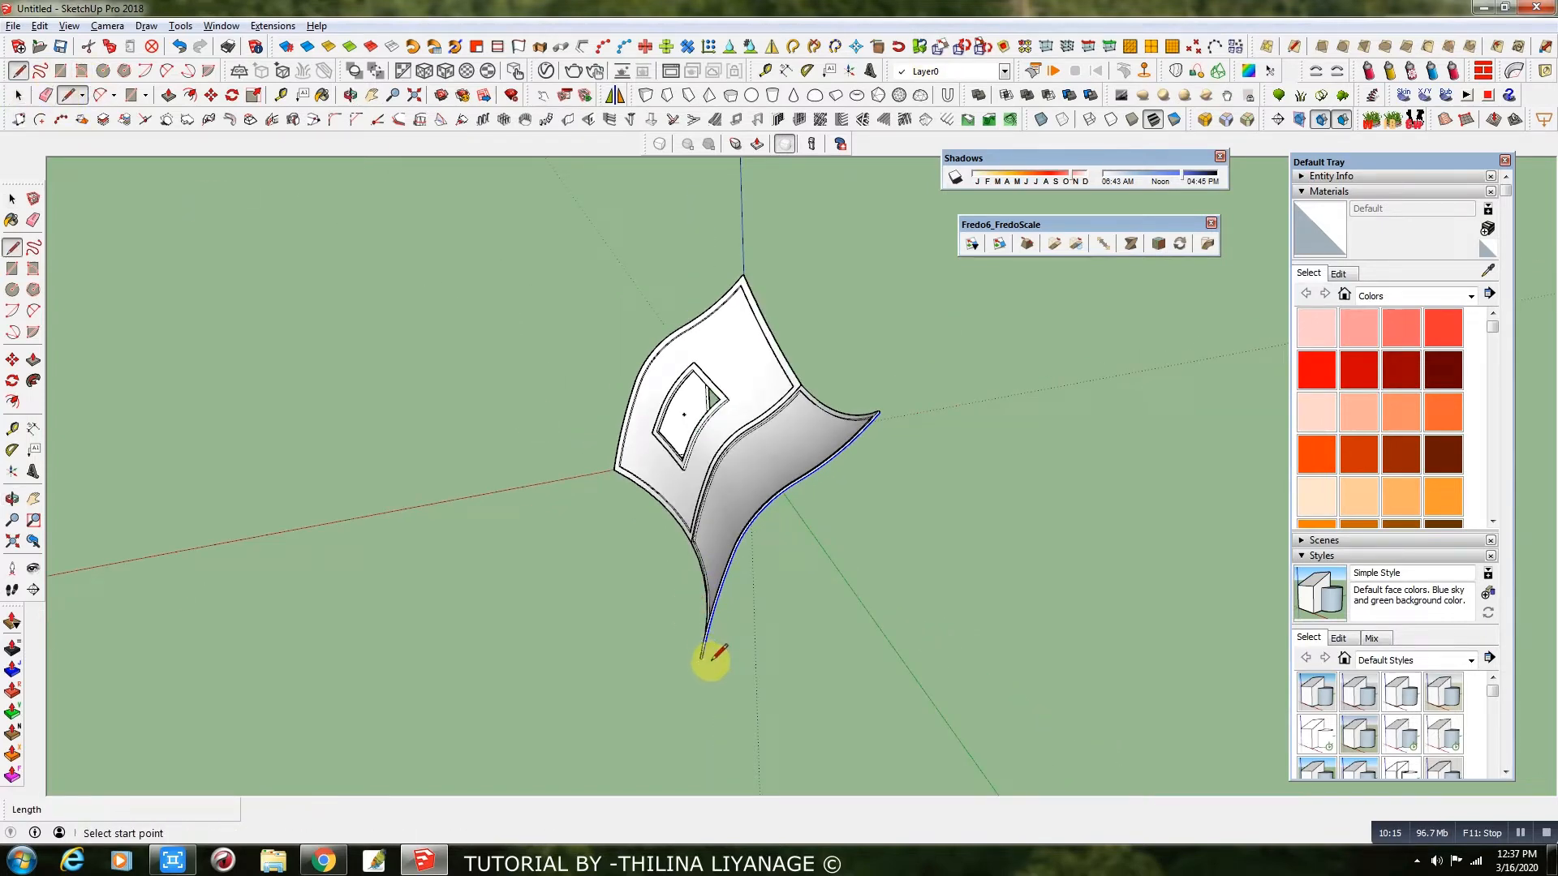
pyautogui.click(702, 659)
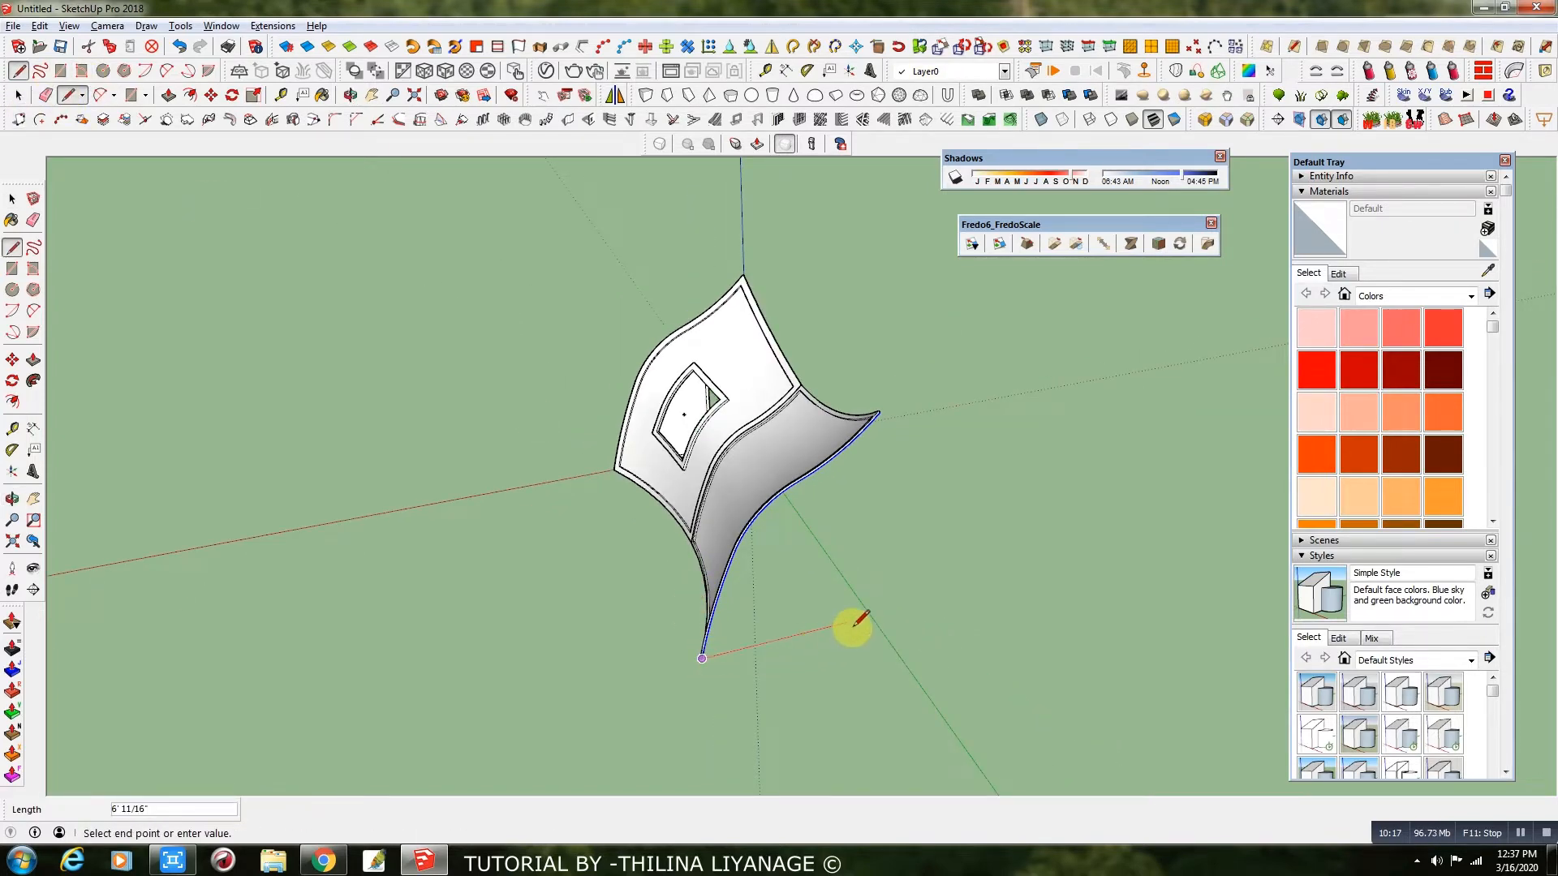
pyautogui.click(951, 597)
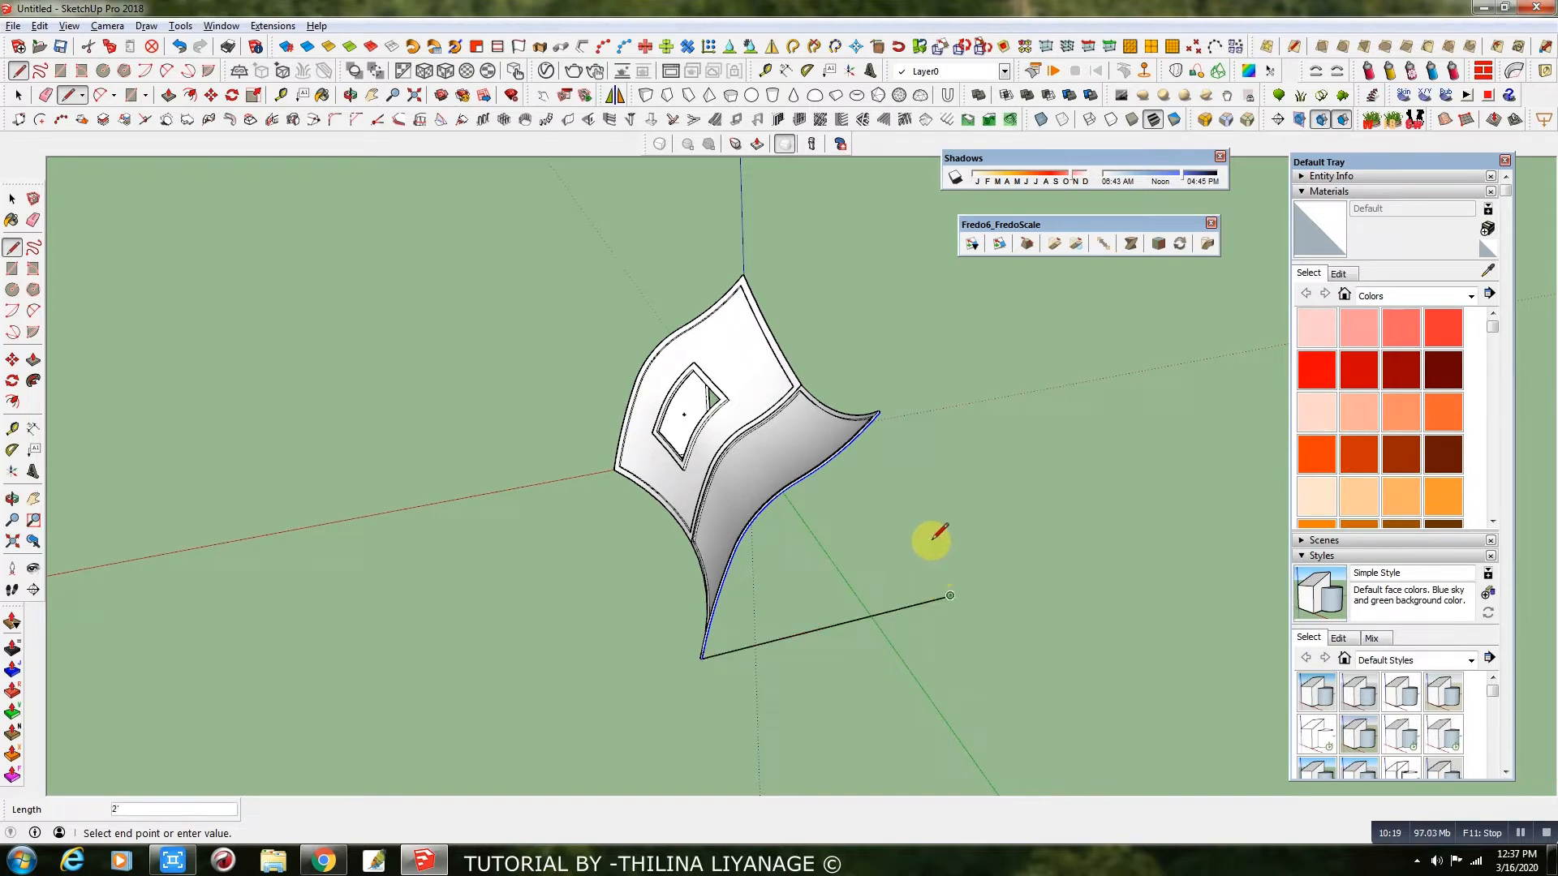
pyautogui.press('Escape')
pyautogui.click(880, 412)
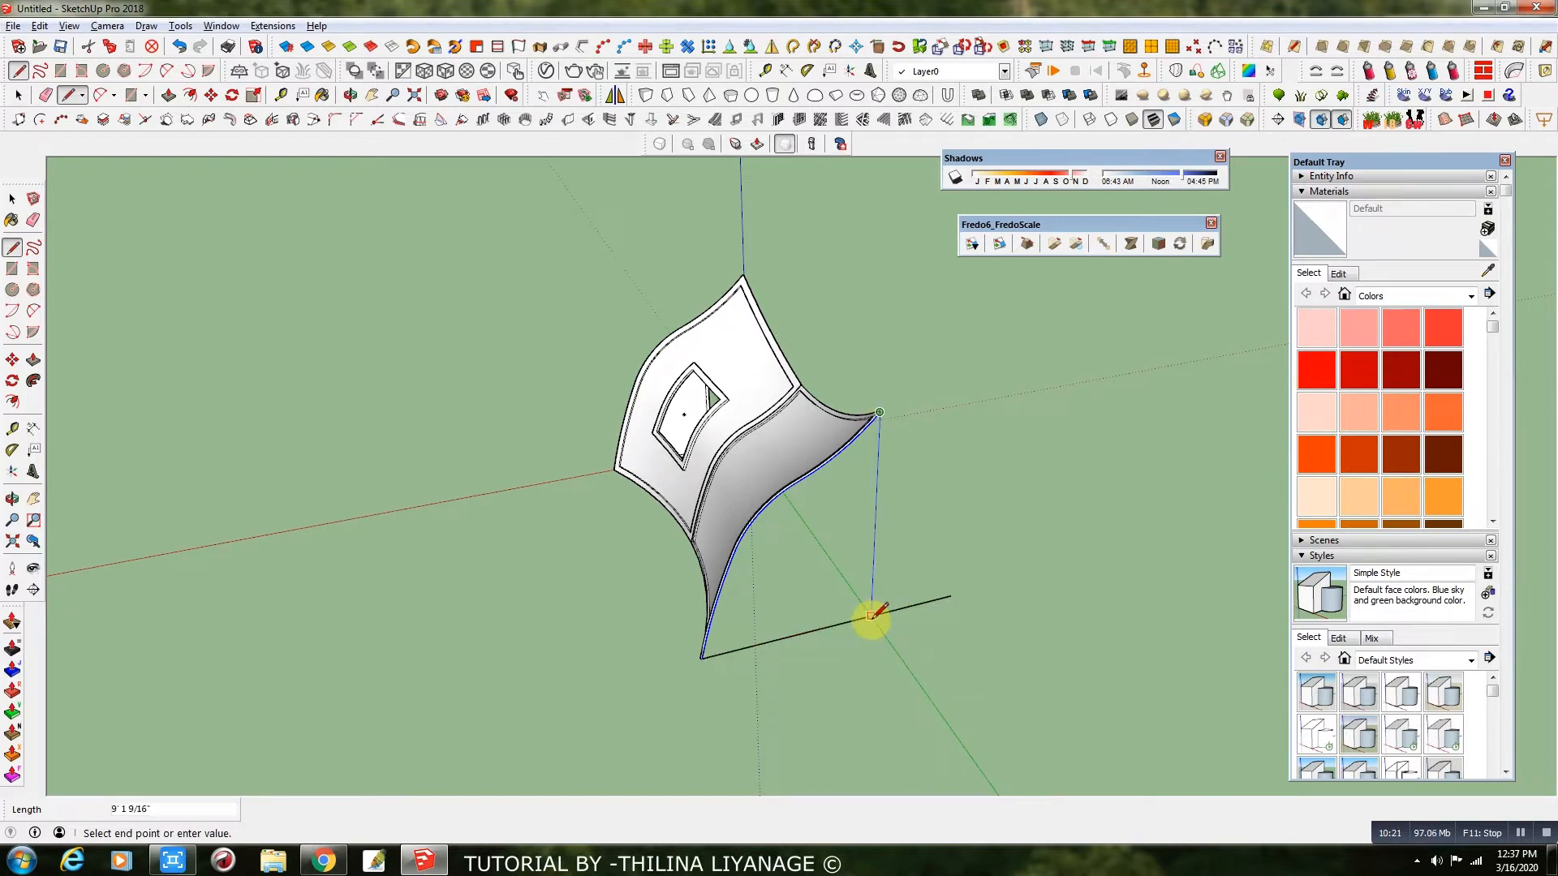
pyautogui.click(870, 616)
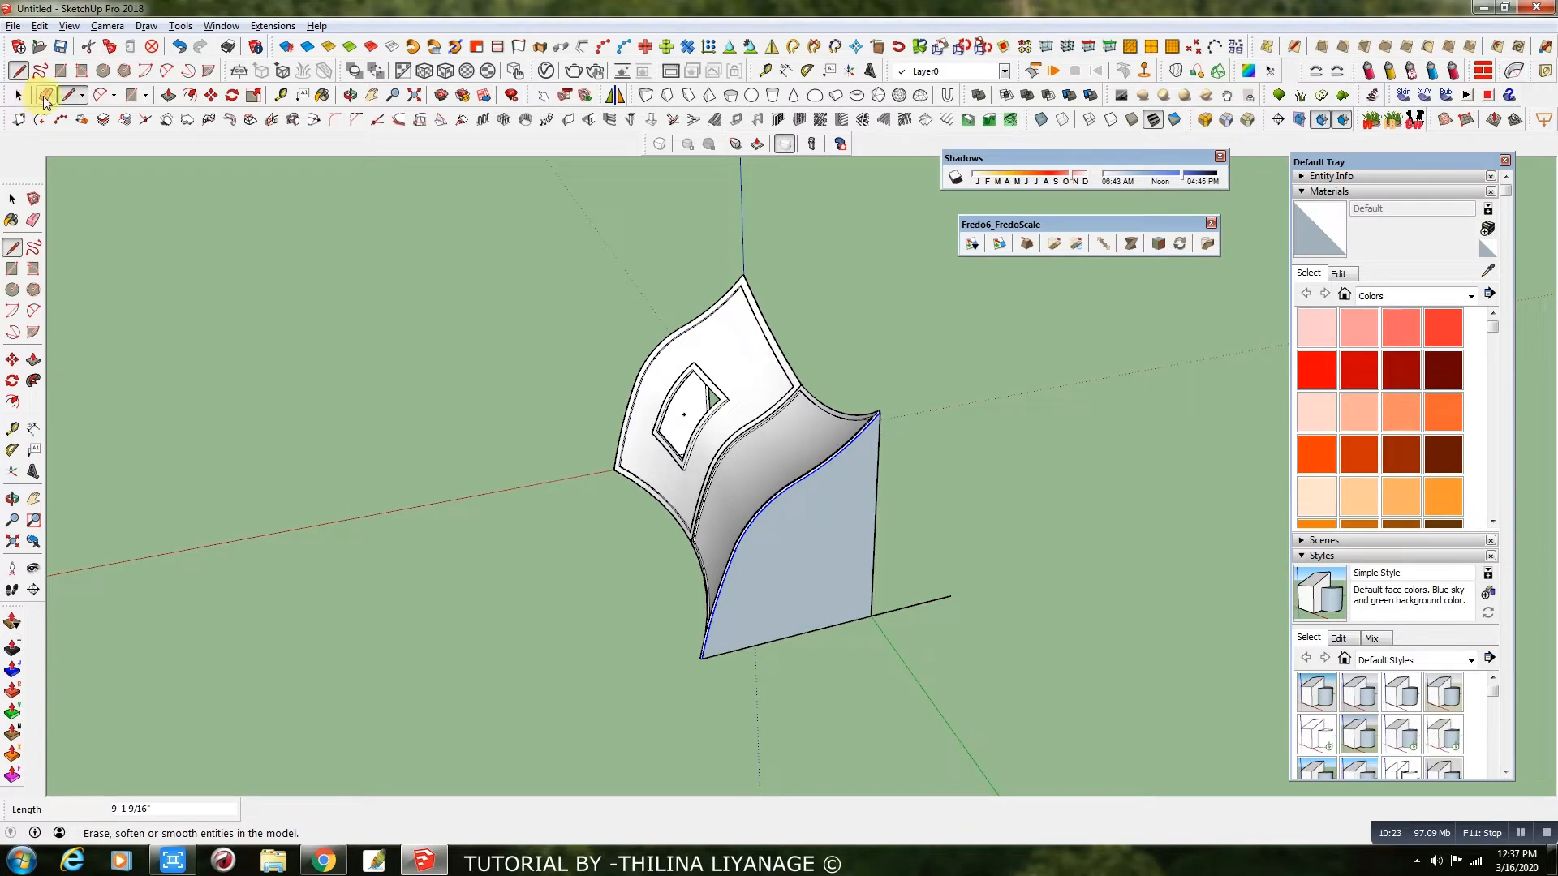
# Erase the base line's overhang past the vertical edge and group the far end-wall face with its edges
pyautogui.click(45, 97)
pyautogui.click(933, 600)
pyautogui.click(20, 97)
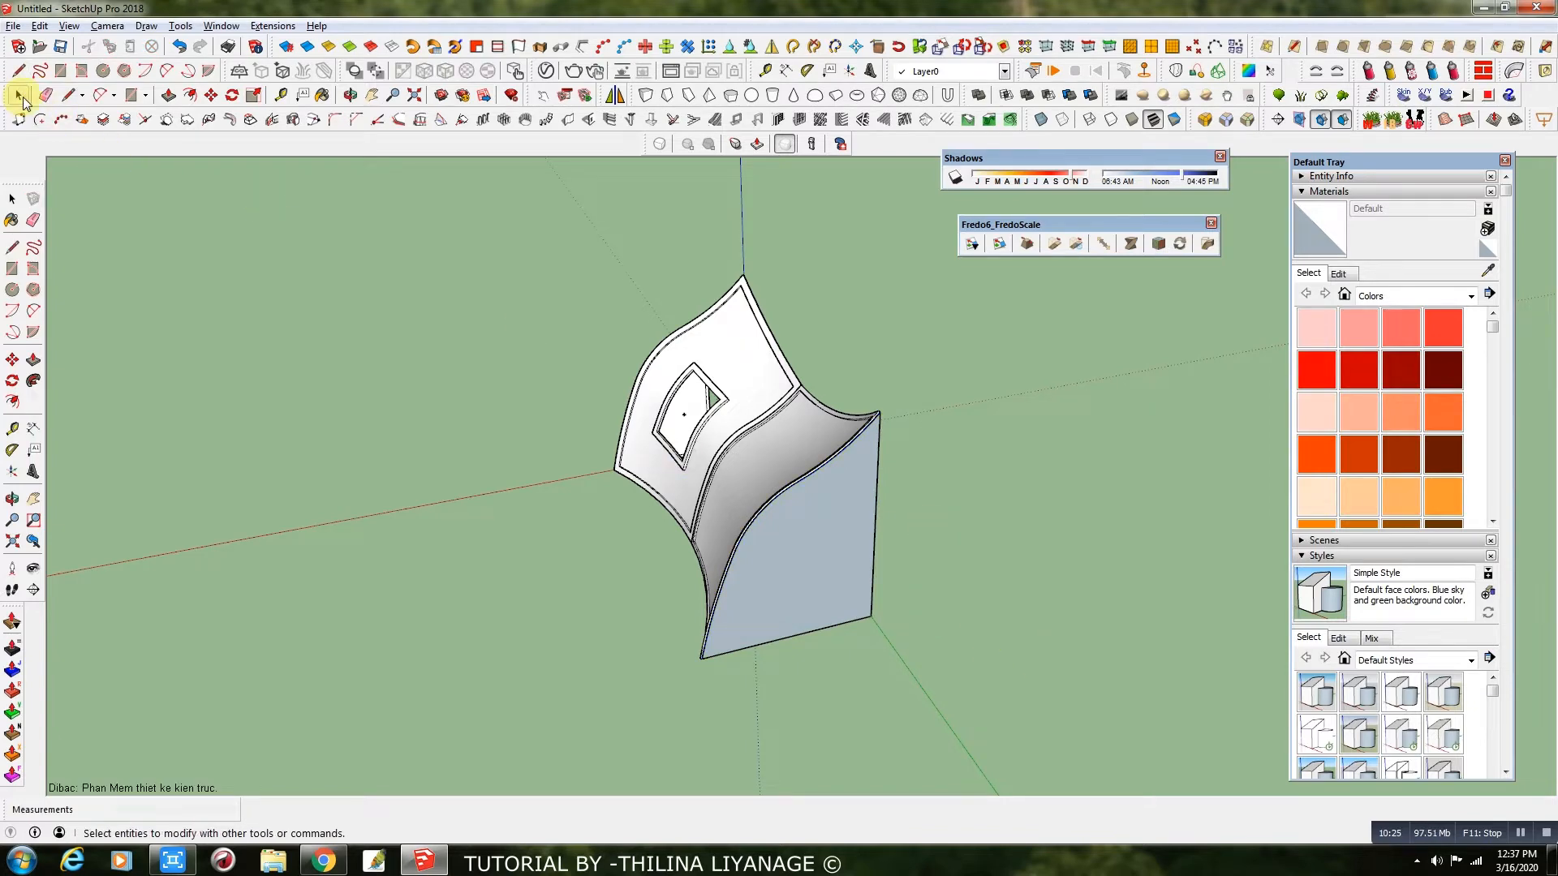
pyautogui.click(825, 558)
pyautogui.rightClick(825, 557)
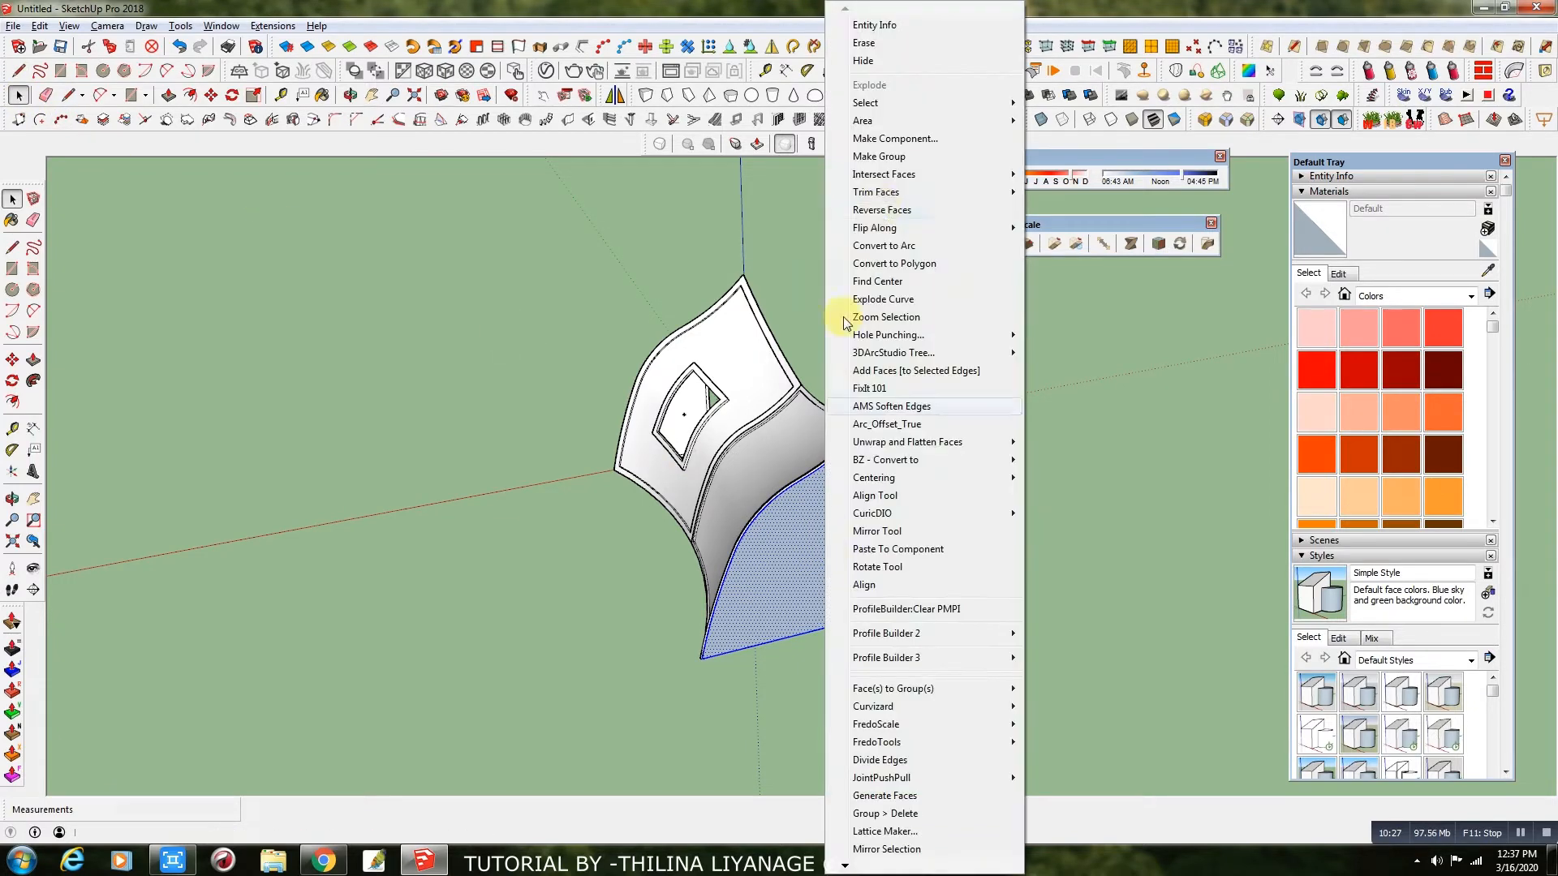
pyautogui.click(887, 154)
pyautogui.click(432, 529)
# Mirror the half shell with its end walls across the vertical centre plane, keeping the original
pyautogui.moveTo(432, 529); pyautogui.dragTo(783, 531, button='middle')
pyautogui.moveTo(563, 444); pyautogui.dragTo(600, 354, button='middle')
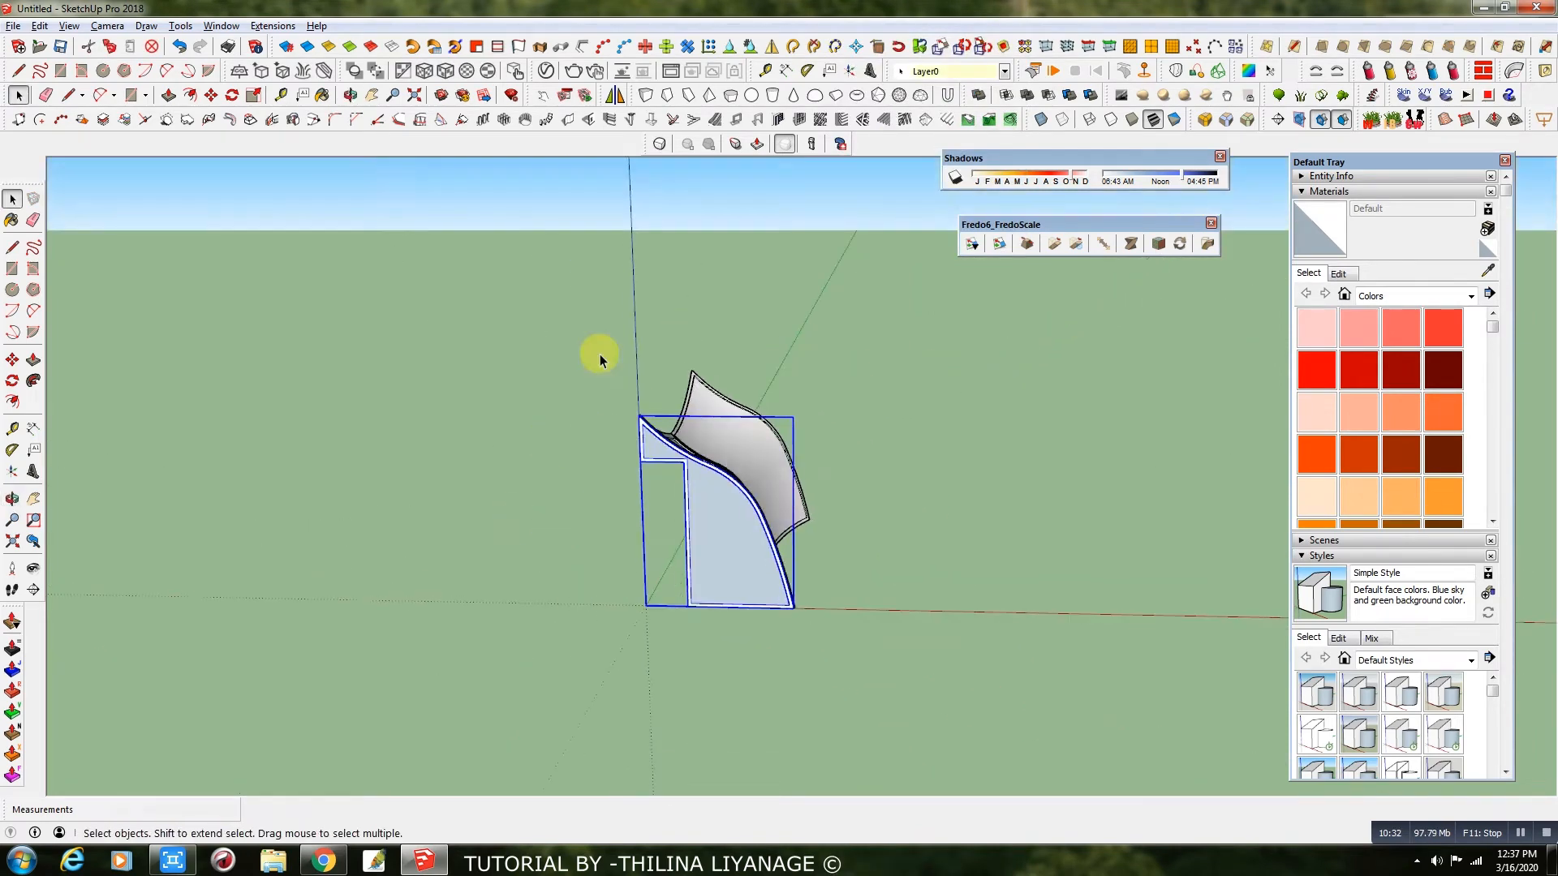
pyautogui.rightClick(709, 499)
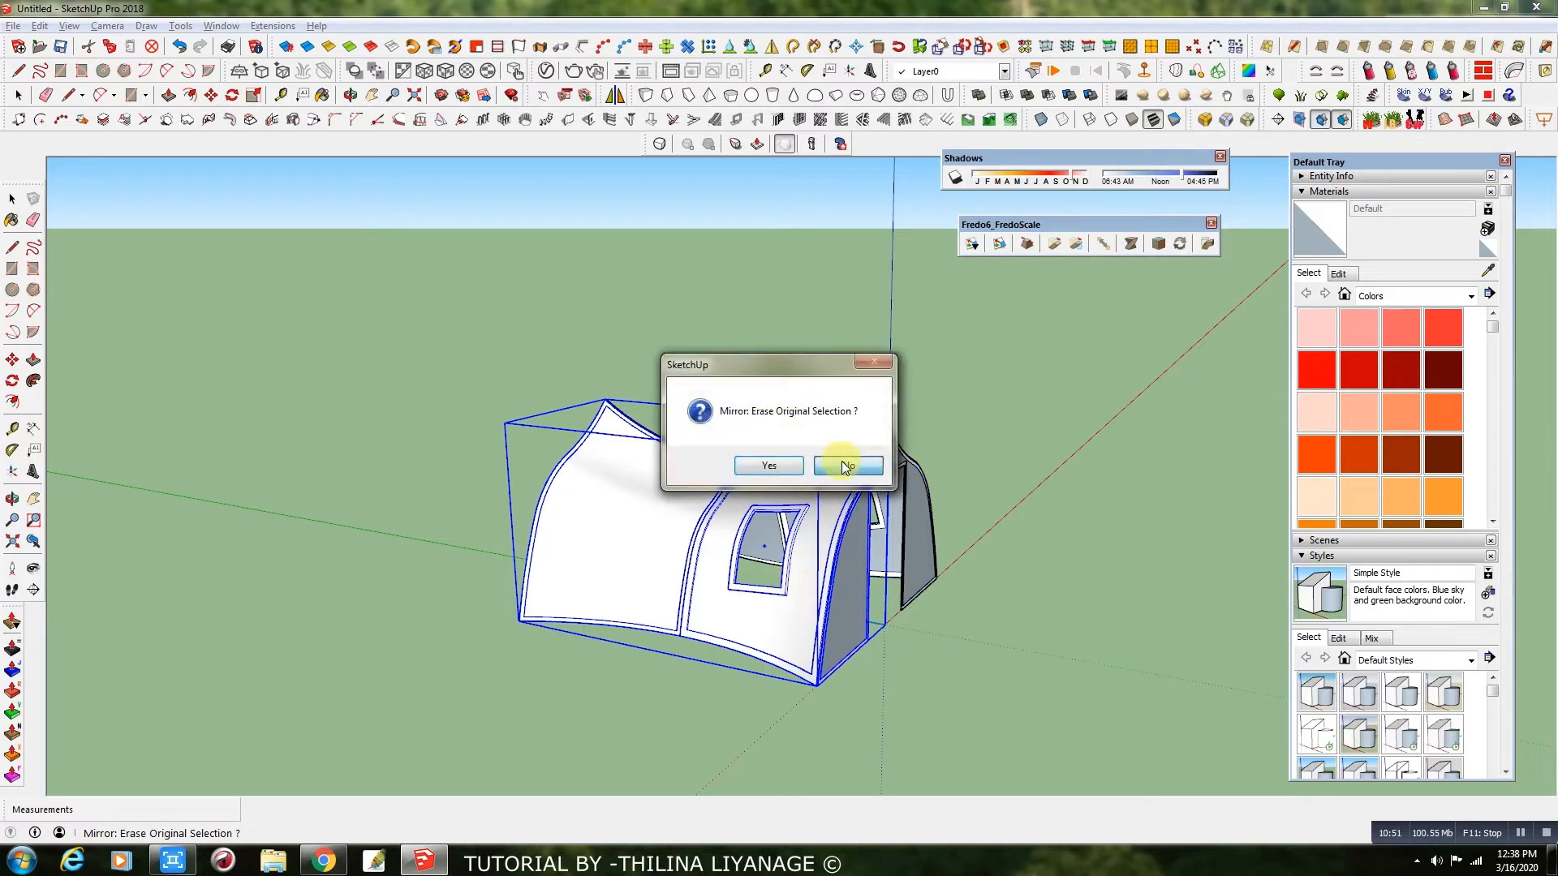
pyautogui.click(845, 468)
pyautogui.moveTo(956, 584); pyautogui.dragTo(947, 738, button='middle')
pyautogui.scroll(2, 925, 580)
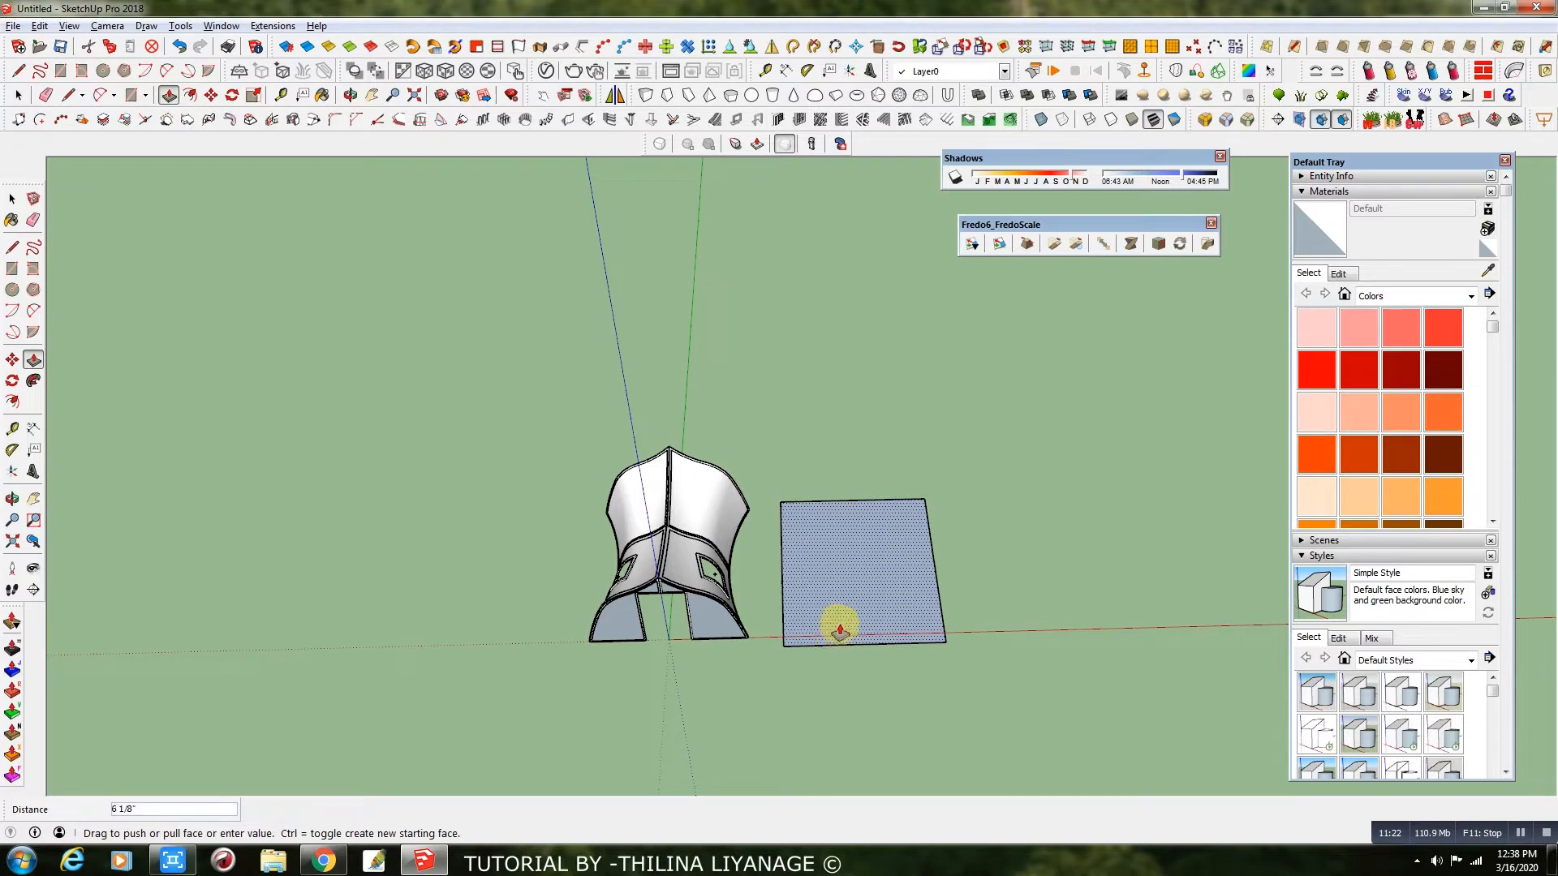
# Push/pull the rectangle beside the shell upward into a thin base slab and group it
pyautogui.moveTo(840, 631); pyautogui.dragTo(839, 622)
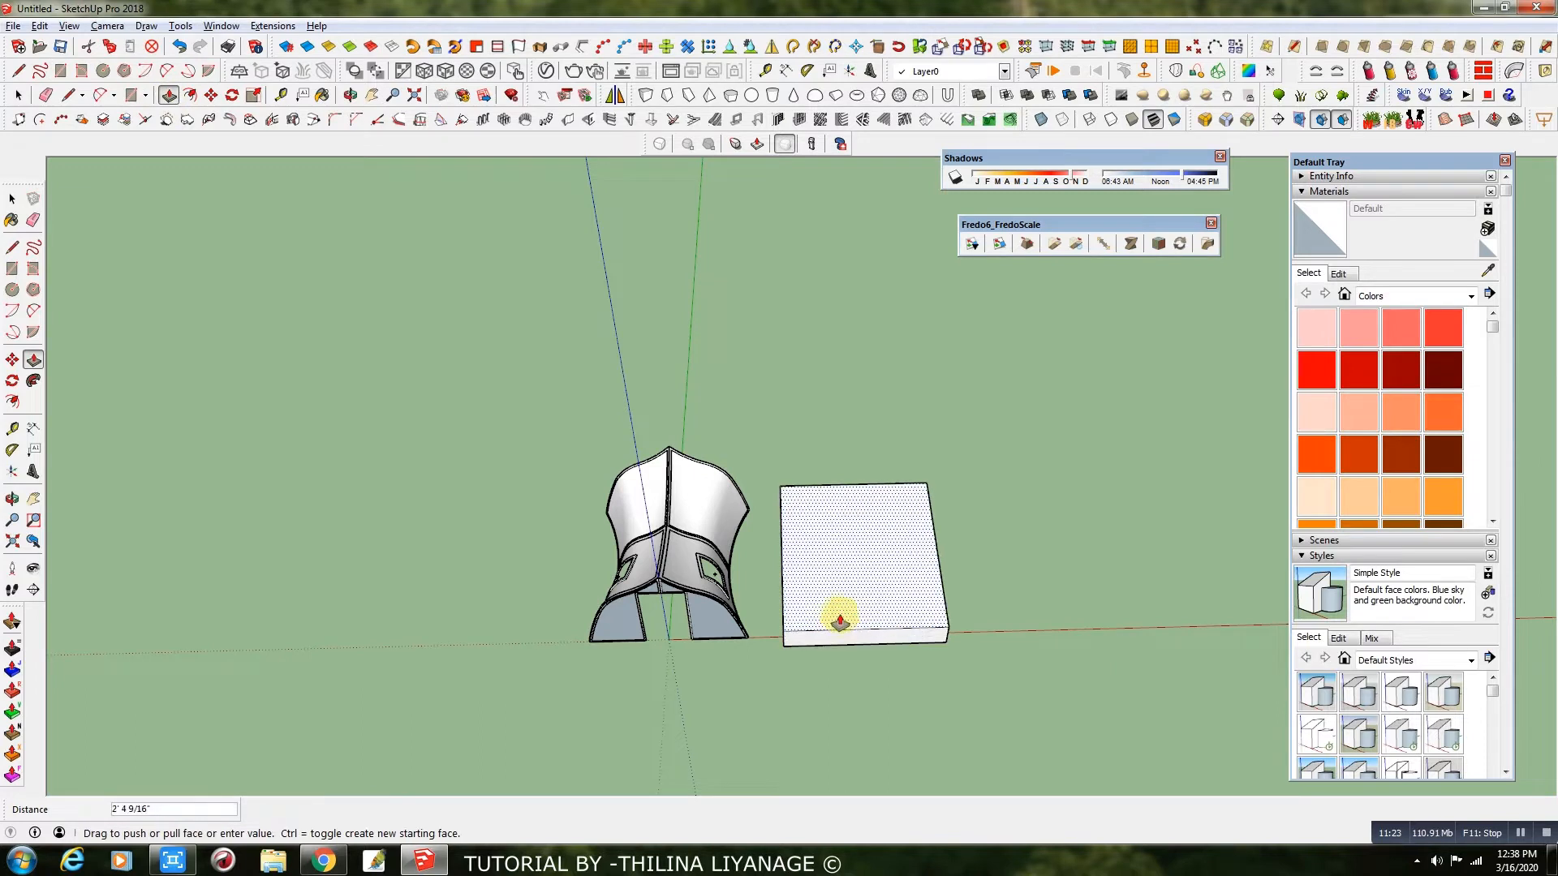
pyautogui.click(840, 627)
pyautogui.click(17, 97)
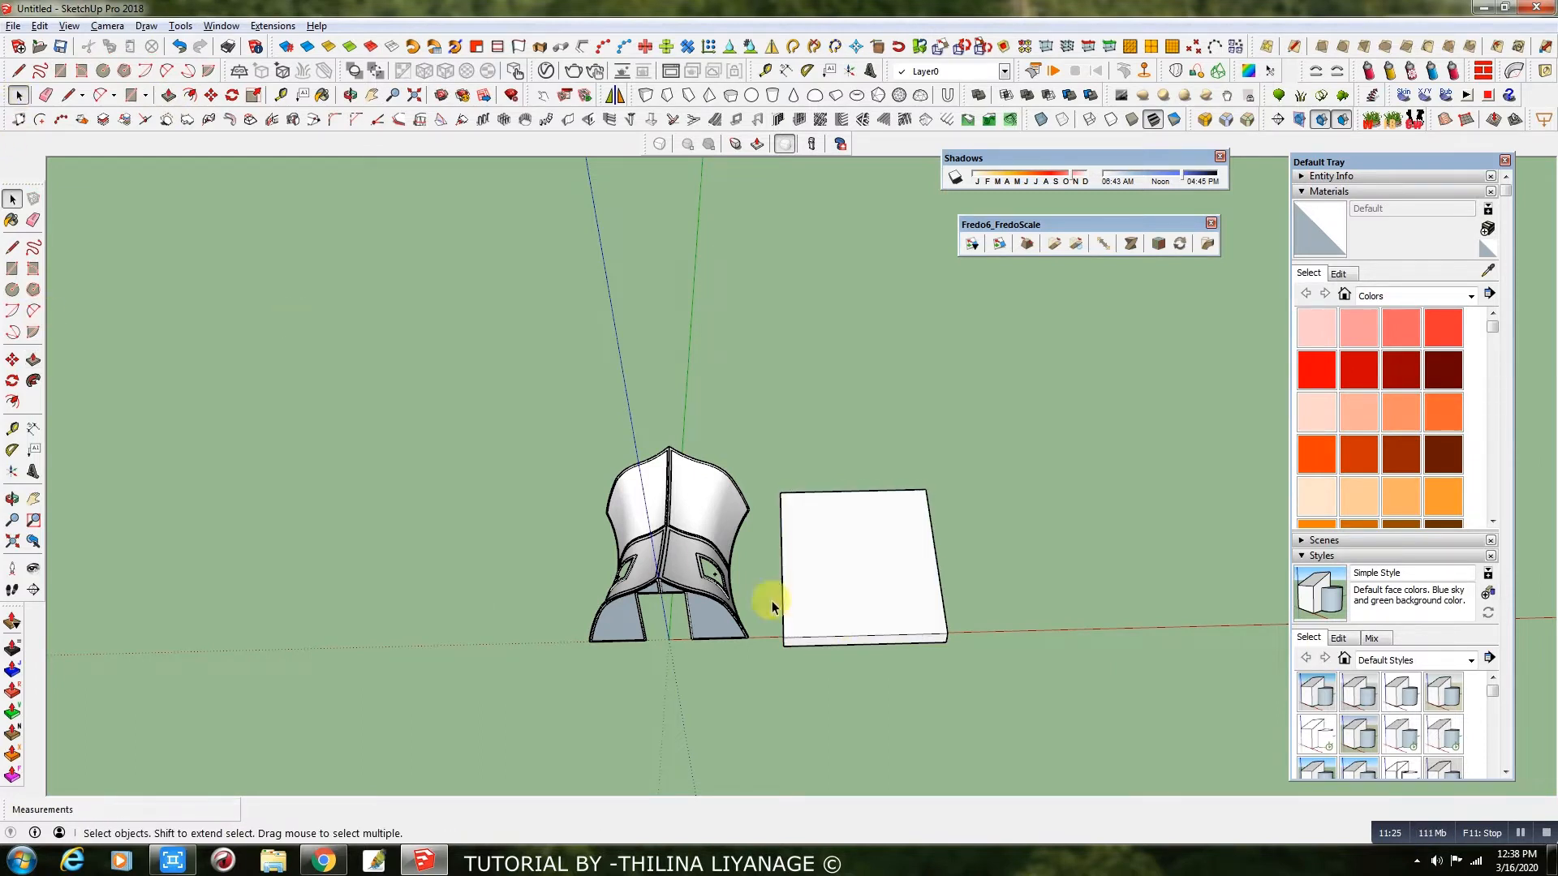
pyautogui.click(872, 587)
pyautogui.rightClick(871, 585)
pyautogui.click(942, 157)
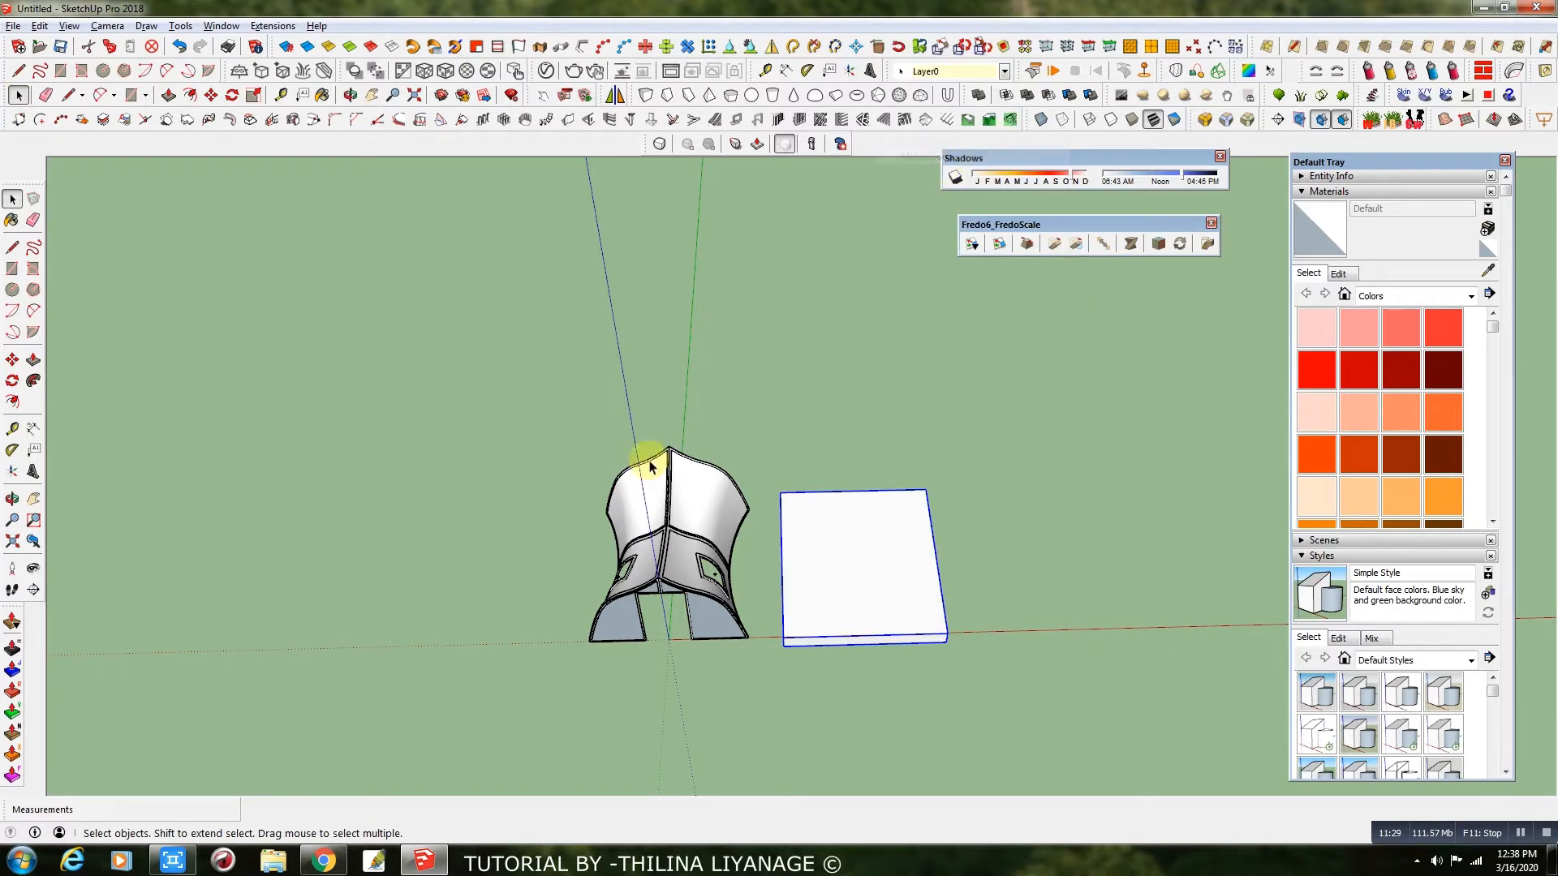
# Move the complete shell onto the base slab, using the midpoint of its far end wall's base as the grab point
pyautogui.click(708, 635)
pyautogui.moveTo(866, 658); pyautogui.dragTo(466, 435, button='middle')
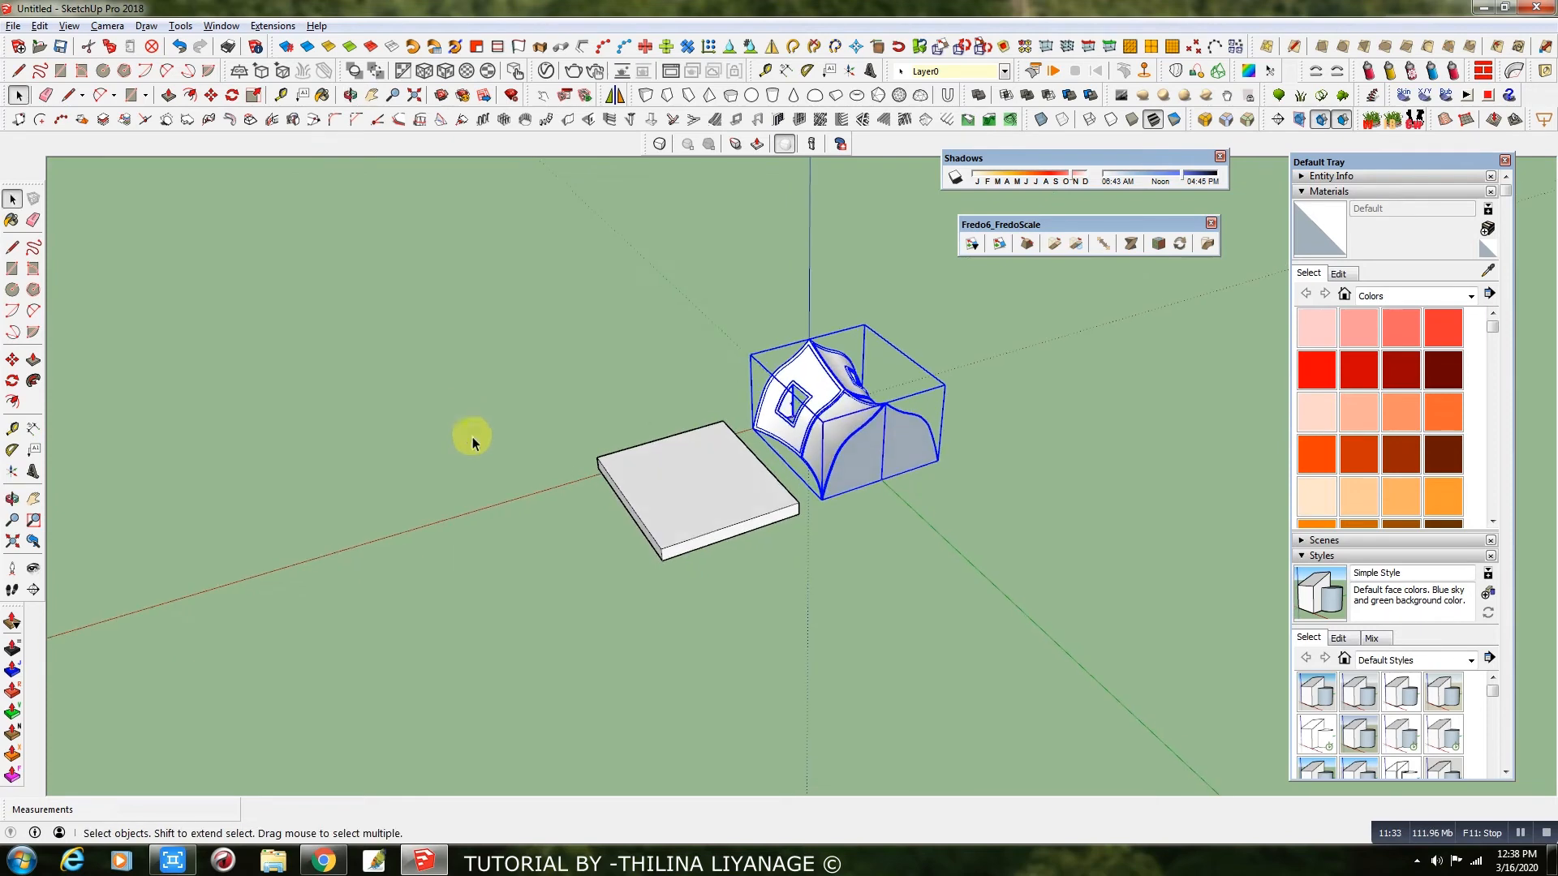
pyautogui.click(212, 96)
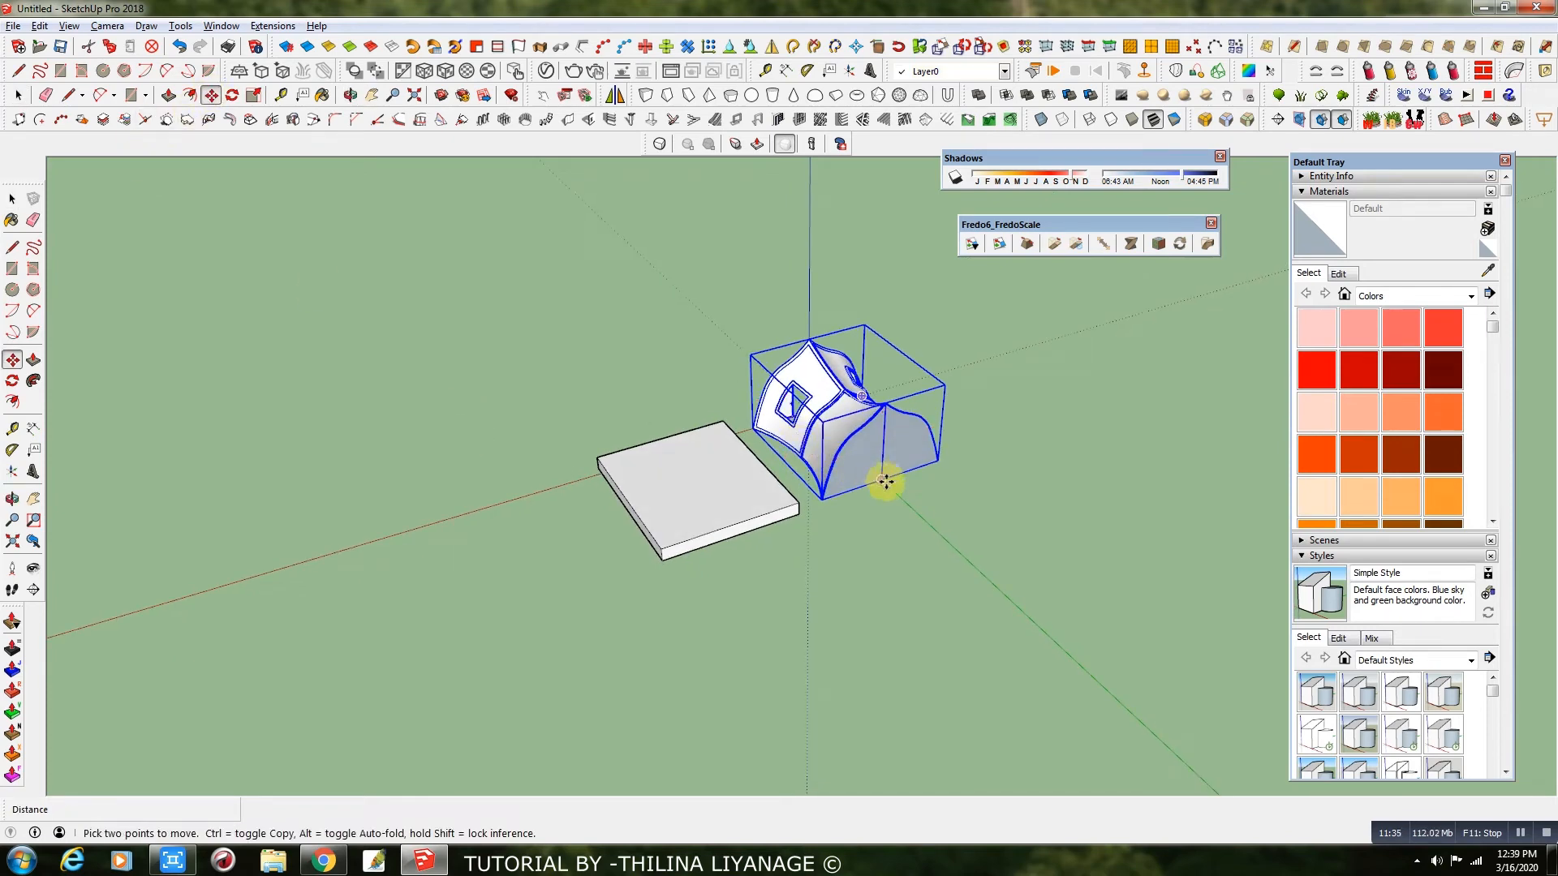
pyautogui.click(884, 481)
pyautogui.scroll(1, 708, 510)
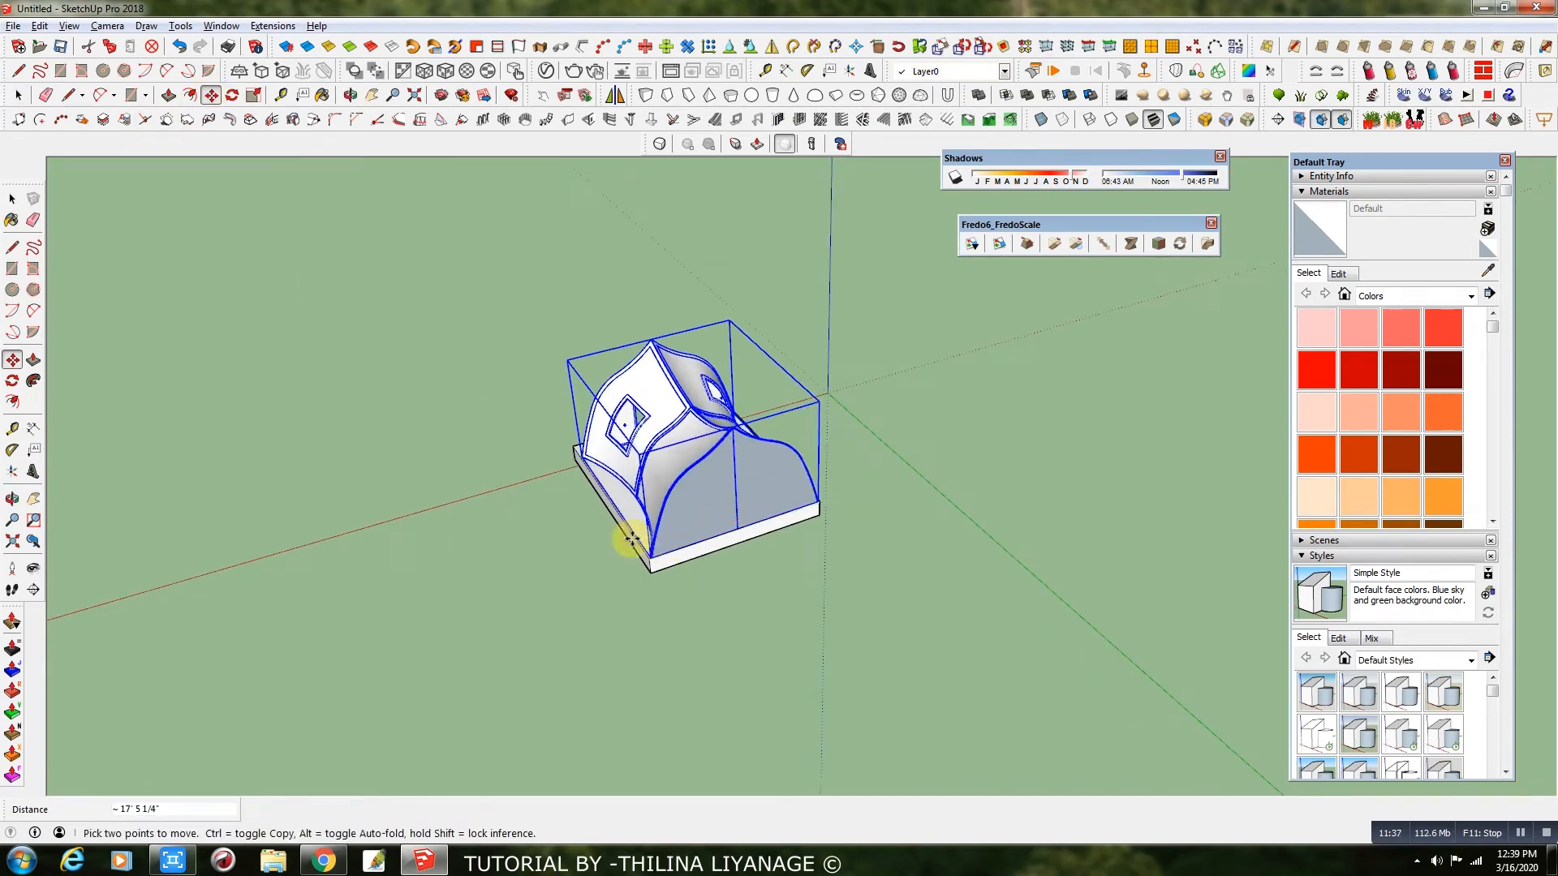
pyautogui.scroll(6, 632, 540)
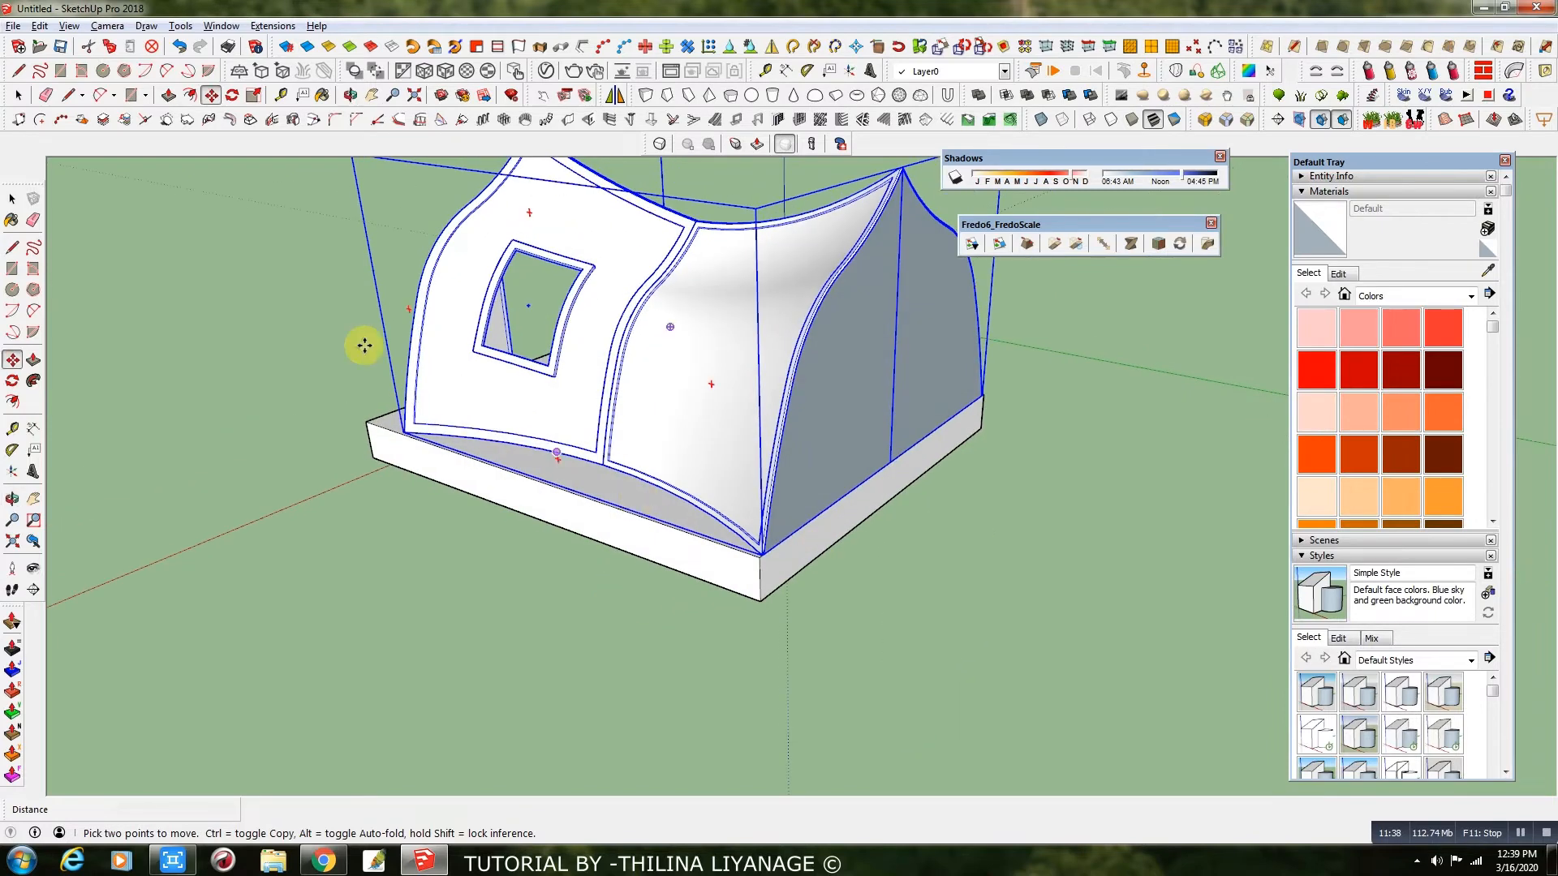
# Select the base slab under the shell
pyautogui.click(252, 96)
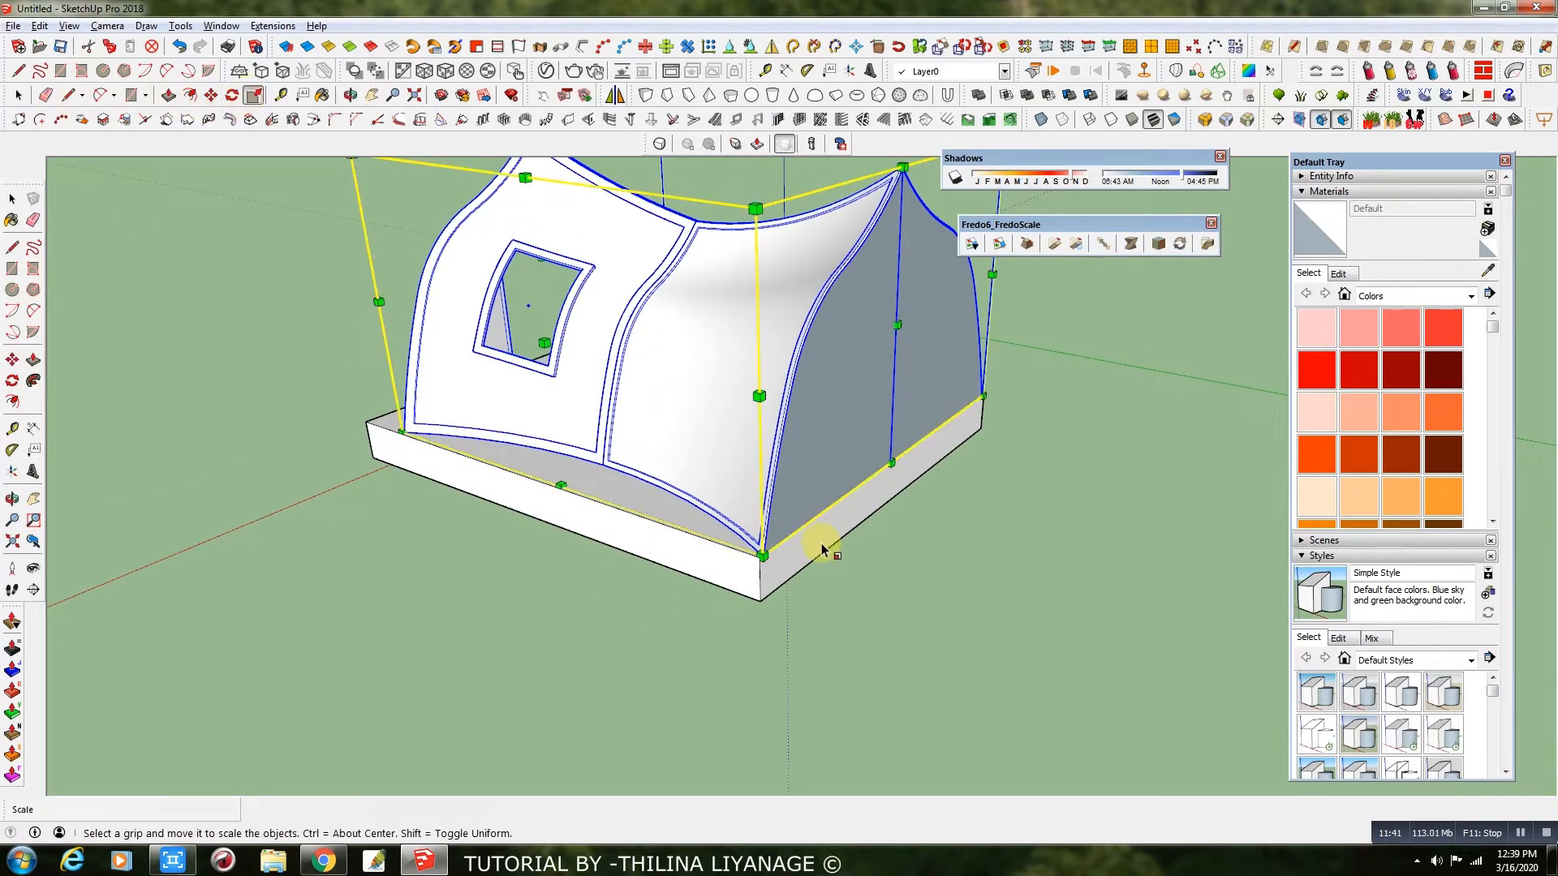
pyautogui.click(18, 97)
pyautogui.click(644, 542)
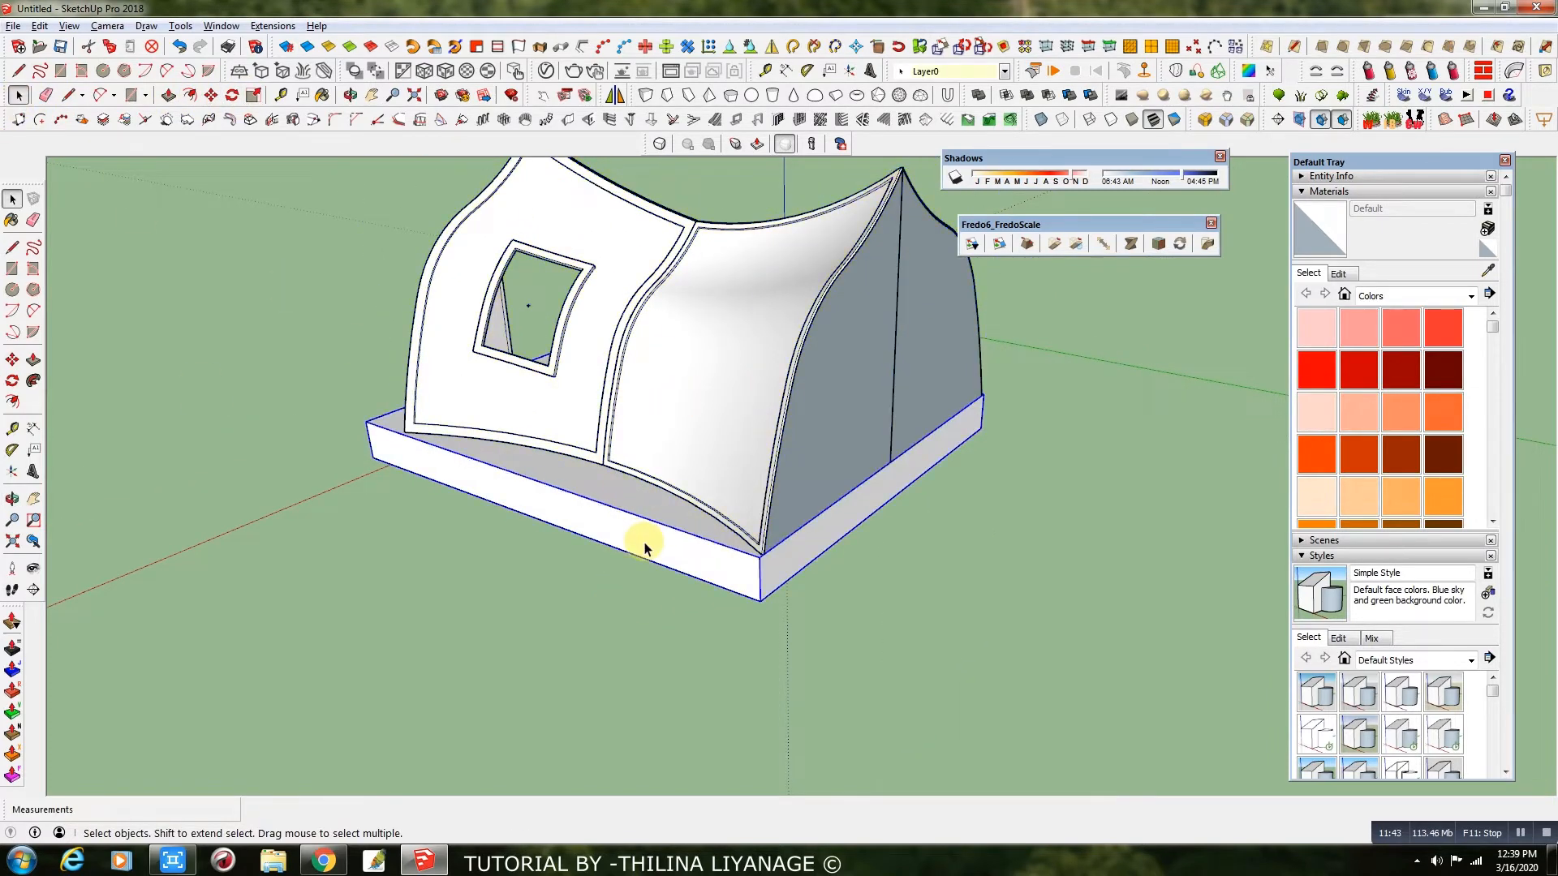
# Skin the window frame's inner edges with Curviloft to form a curved pane
pyautogui.scroll(5, 513, 351)
pyautogui.click(509, 357)
pyautogui.keyDown('ctrl'); pyautogui.click(509, 357); pyautogui.keyUp('ctrl')
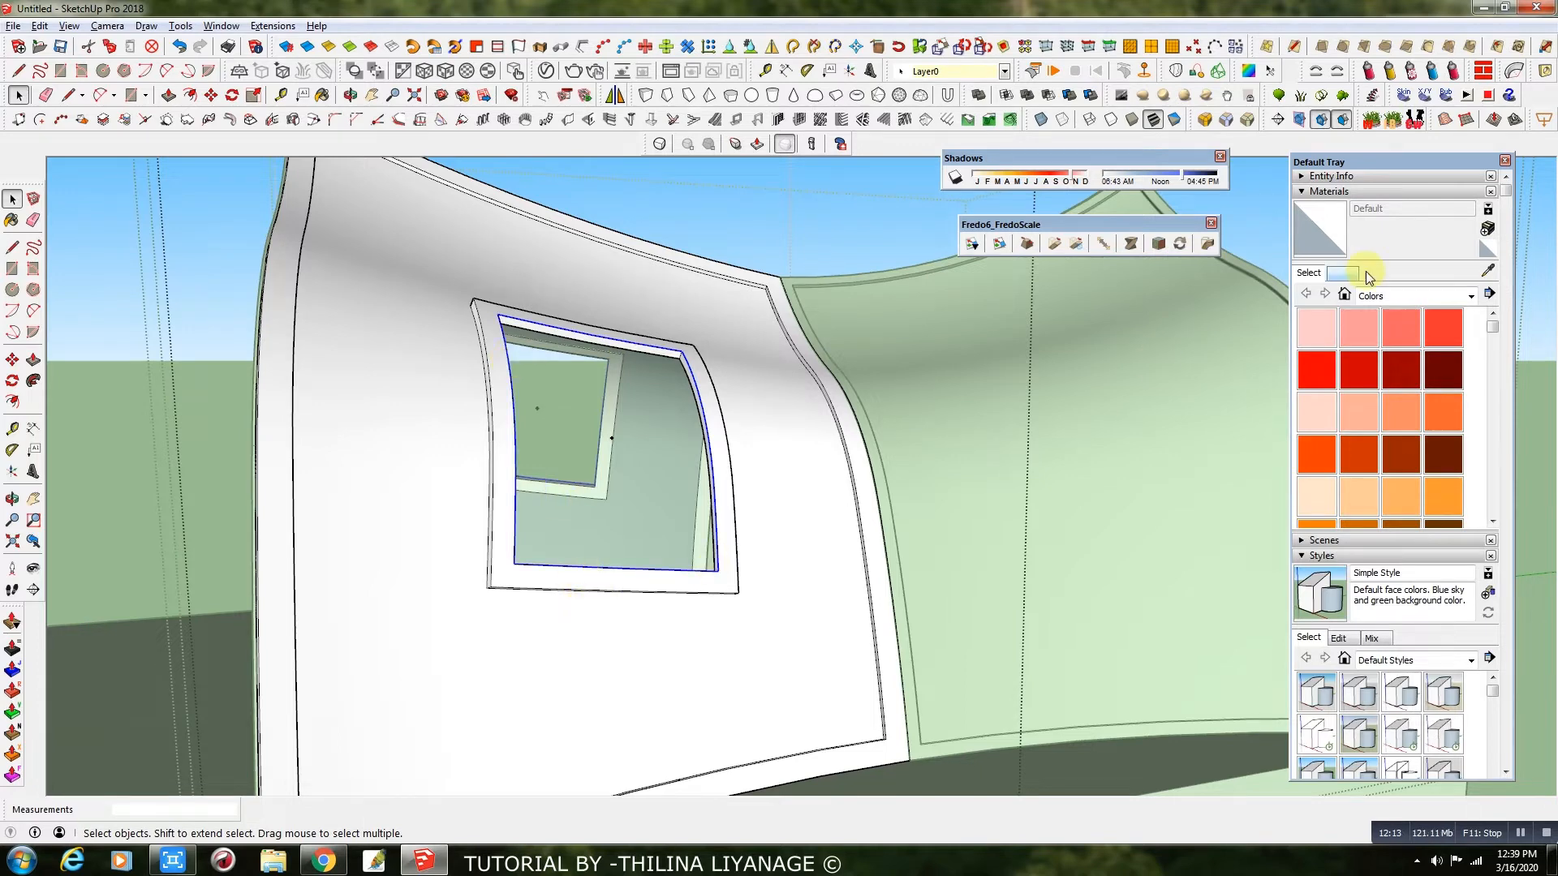
pyautogui.click(1217, 70)
pyautogui.press('Return')
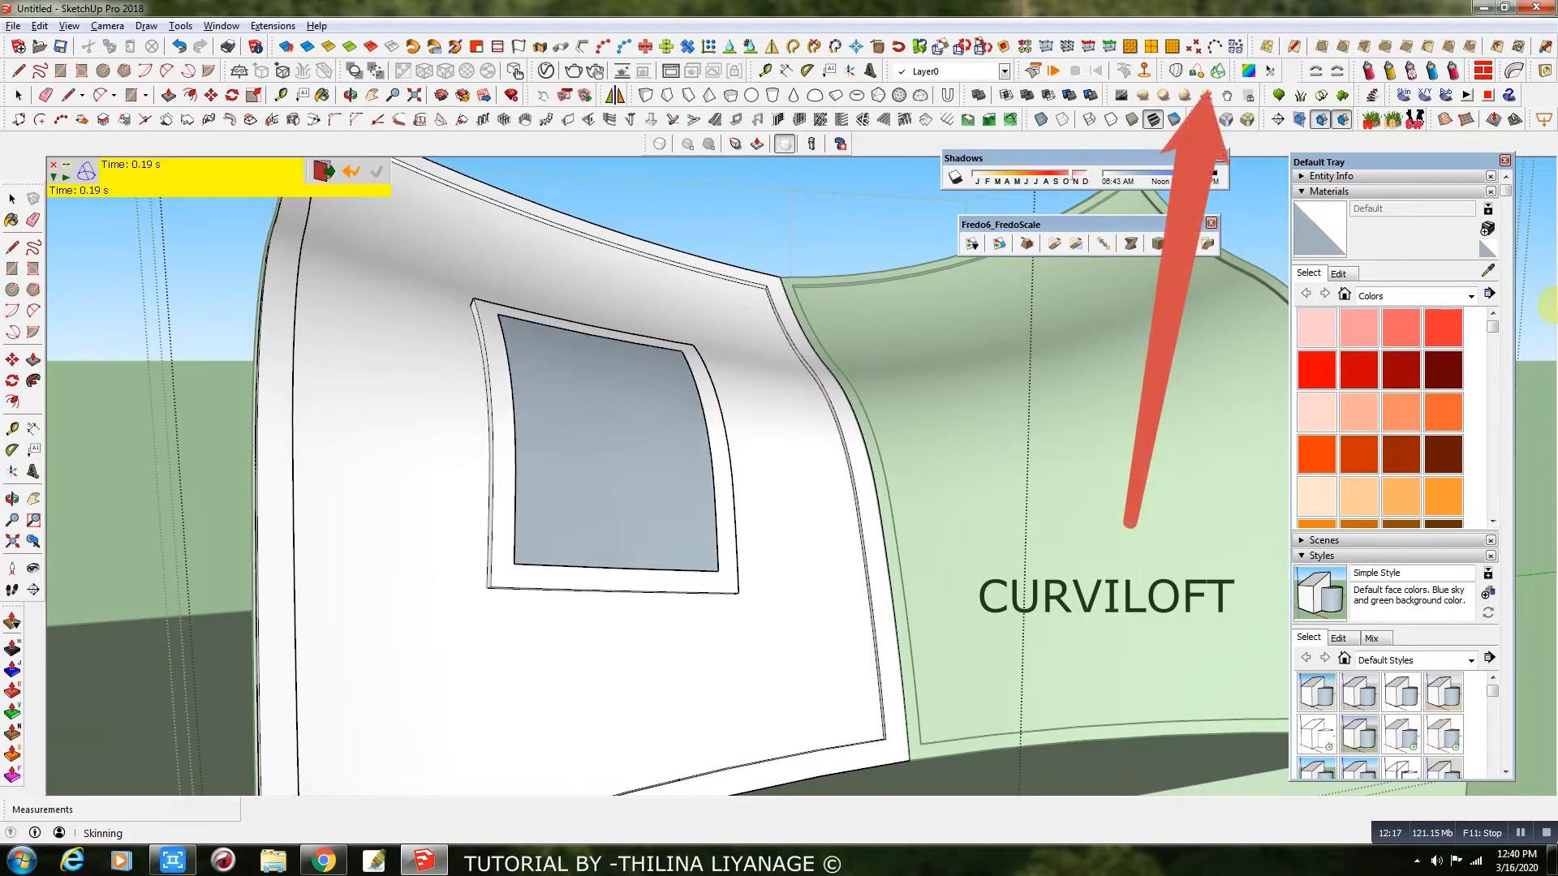
# Paint the window pane with Translucent Glass Gray from the Glass and Mirrors materials
pyautogui.click(1470, 295)
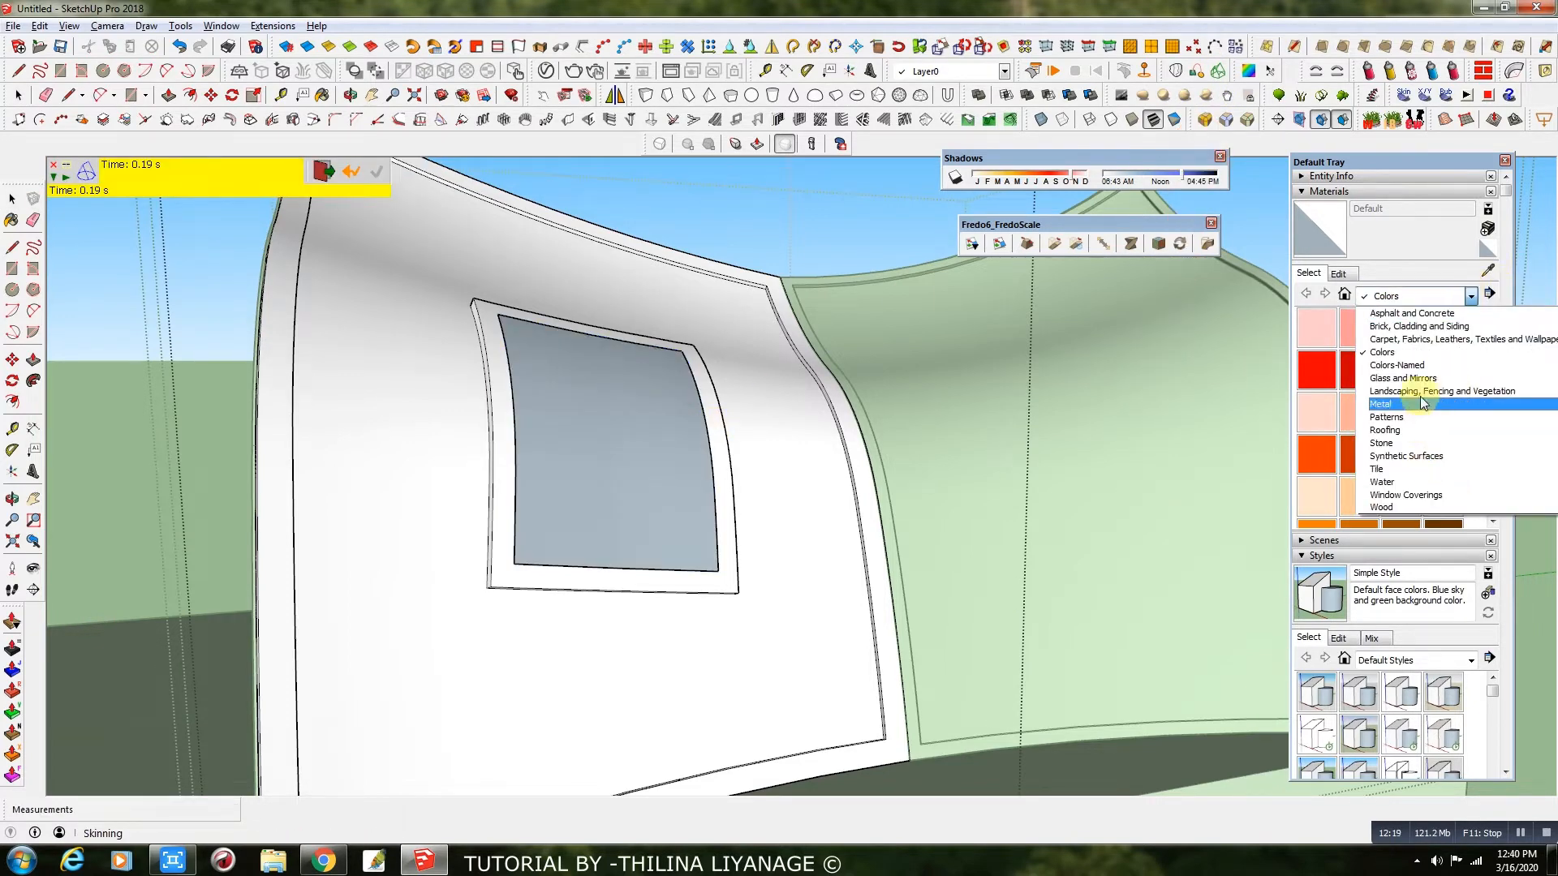
pyautogui.click(1427, 379)
pyautogui.click(1443, 372)
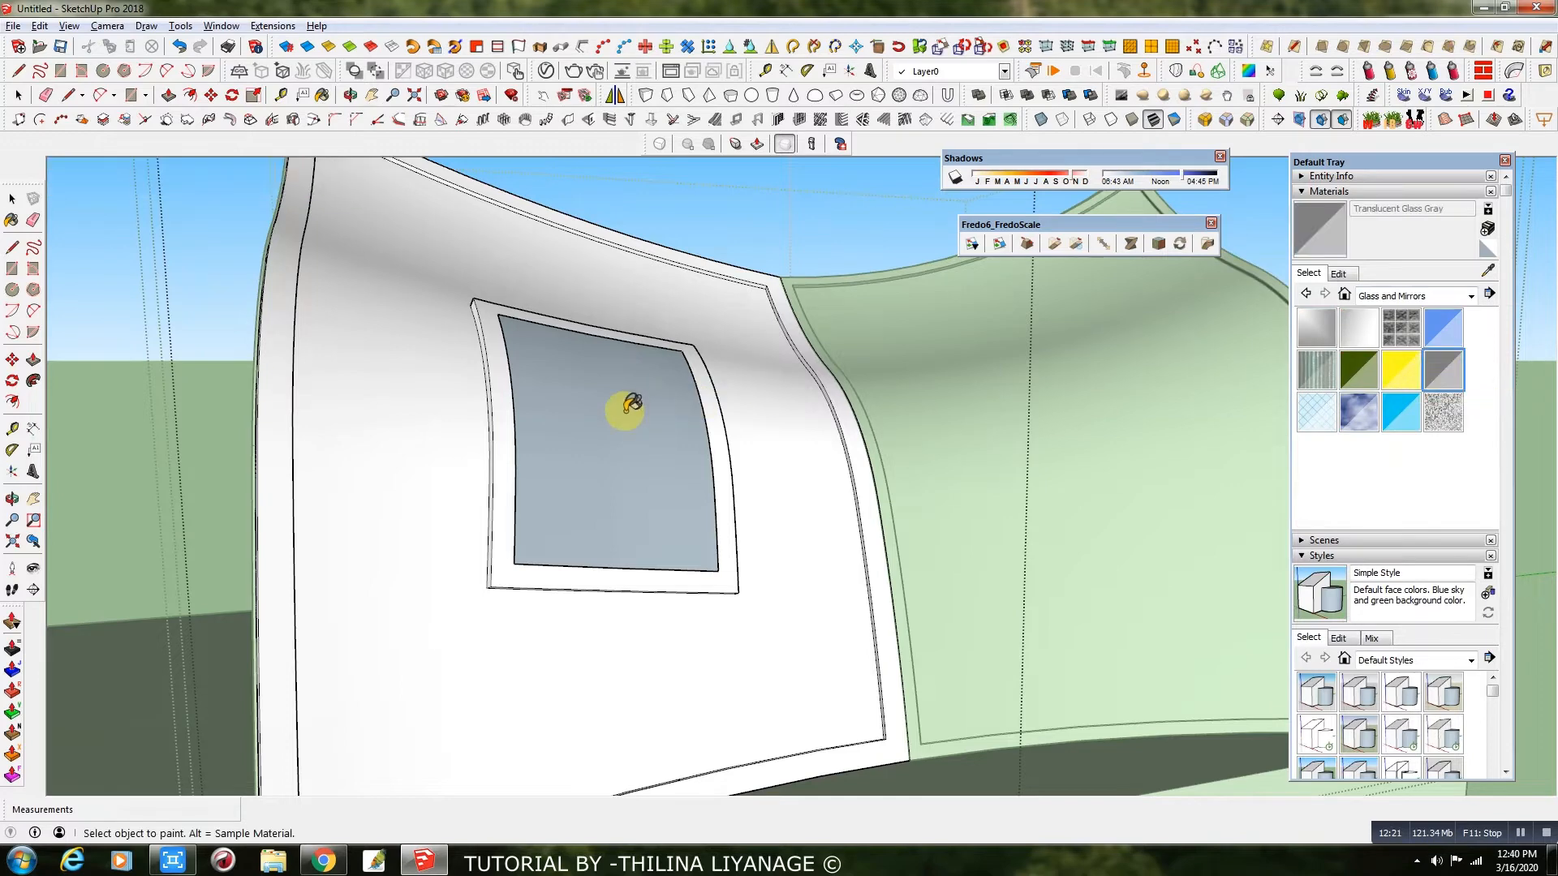
pyautogui.click(507, 500)
pyautogui.moveTo(504, 507); pyautogui.dragTo(728, 492, button='middle')
pyautogui.scroll(-3, 656, 575)
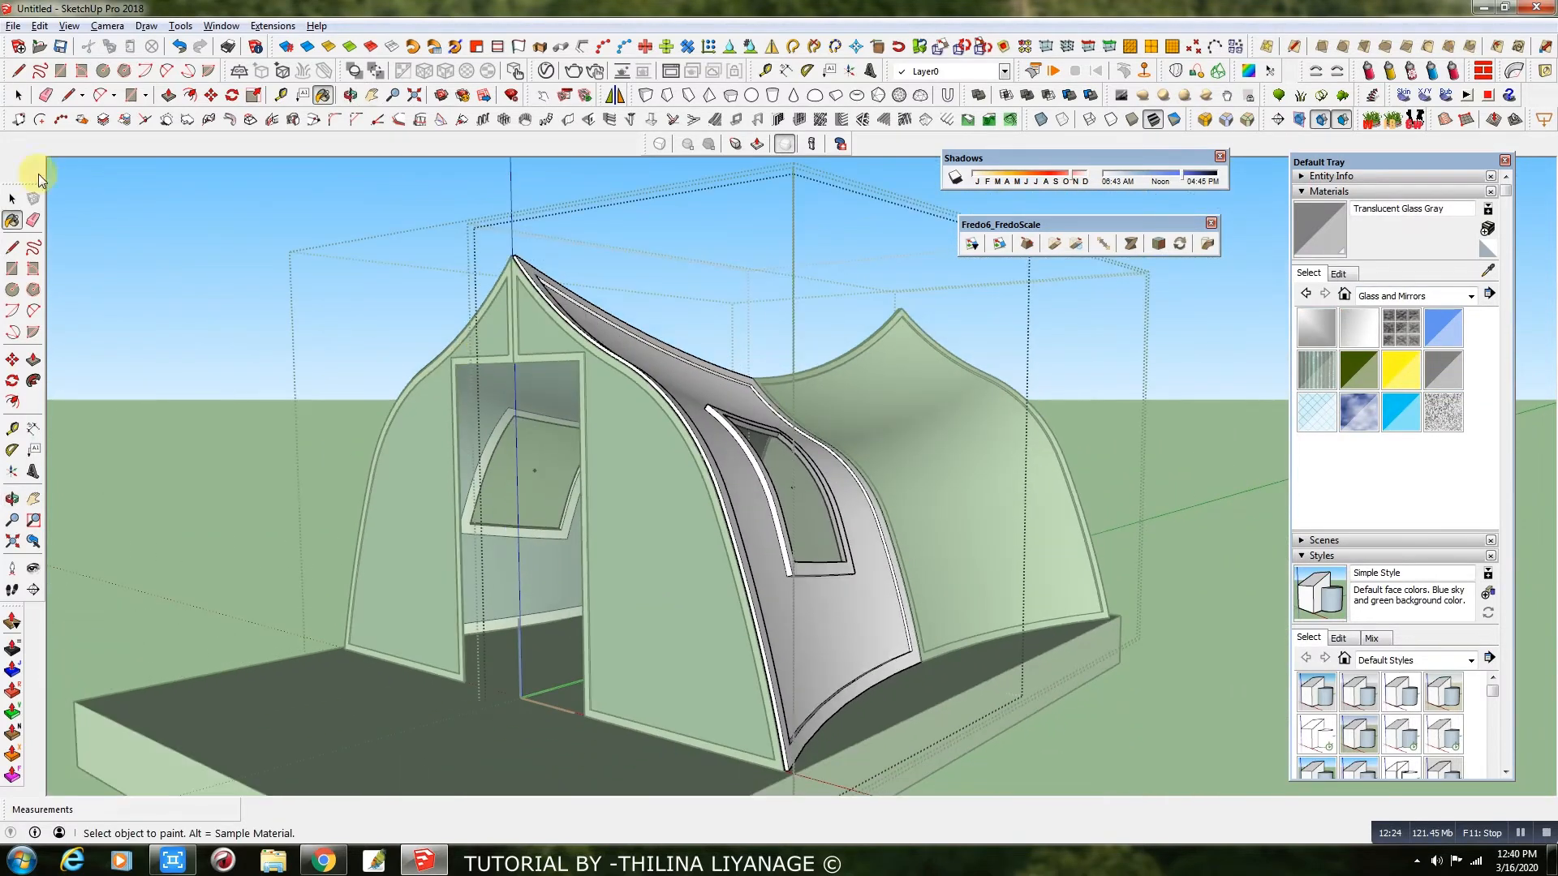
pyautogui.click(18, 95)
pyautogui.scroll(-3, 580, 487)
pyautogui.moveTo(573, 528); pyautogui.dragTo(1130, 537, button='middle')
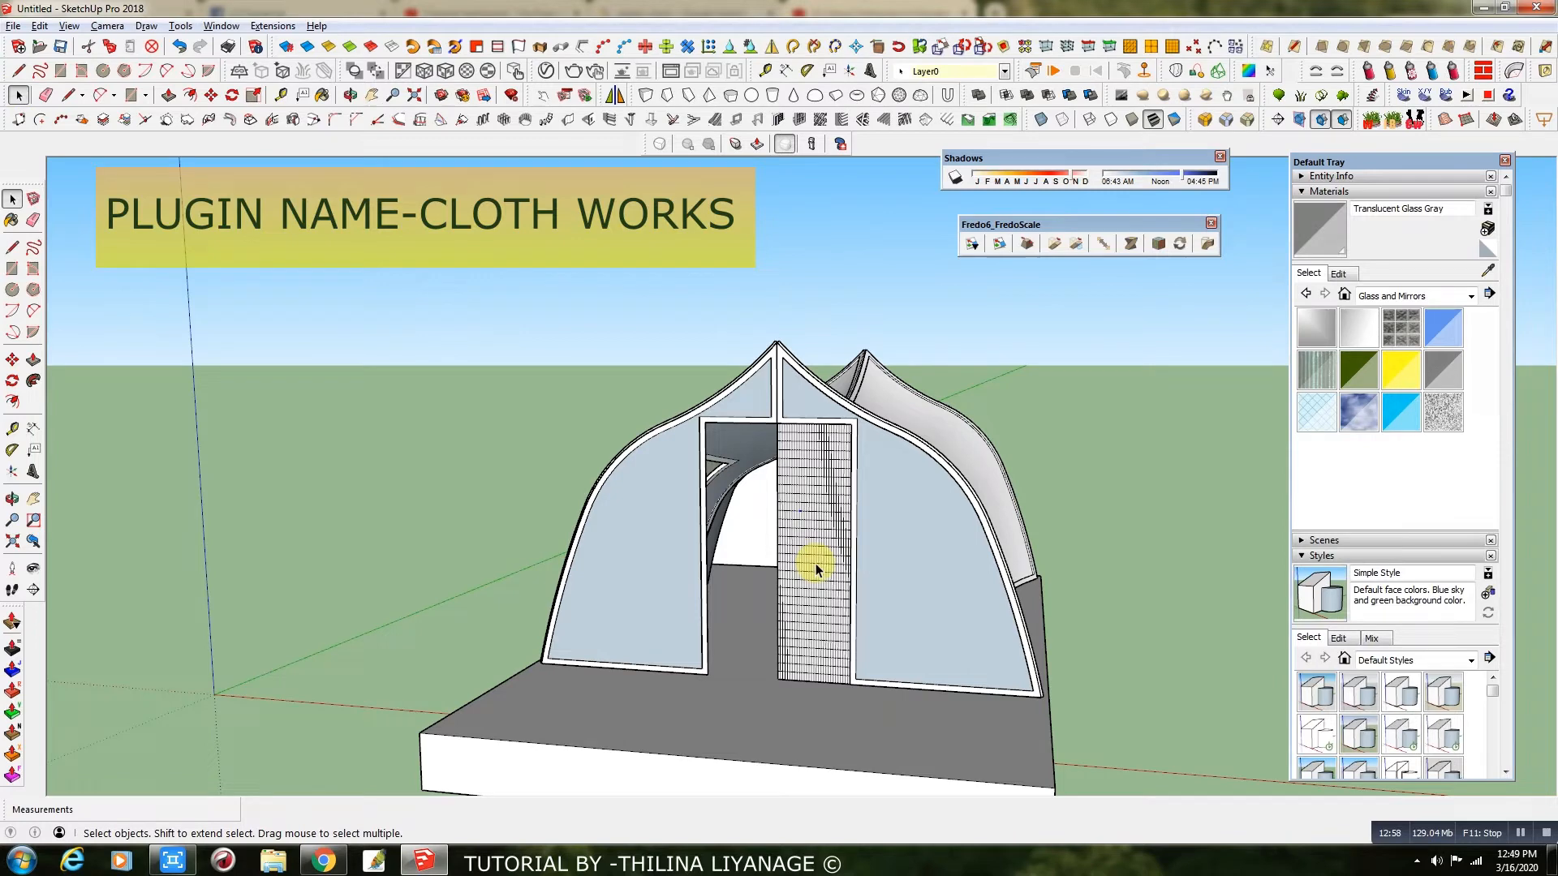
# Select all connected geometry of the gridded curtain panel in the doorway and bring up its editing commands
pyautogui.tripleClick(816, 565)
pyautogui.rightClick(816, 564)
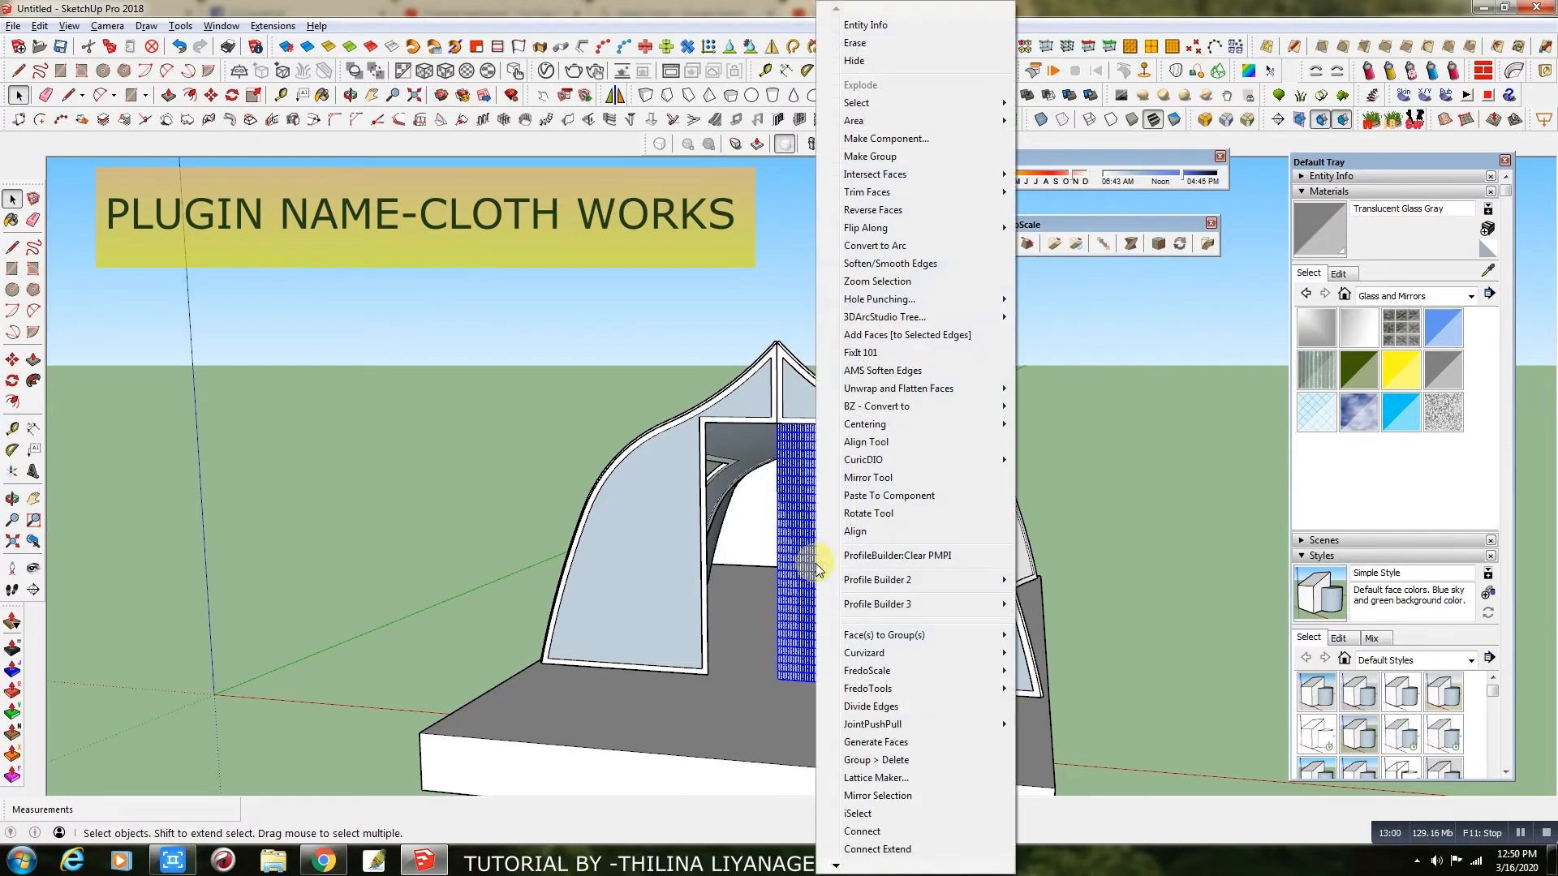